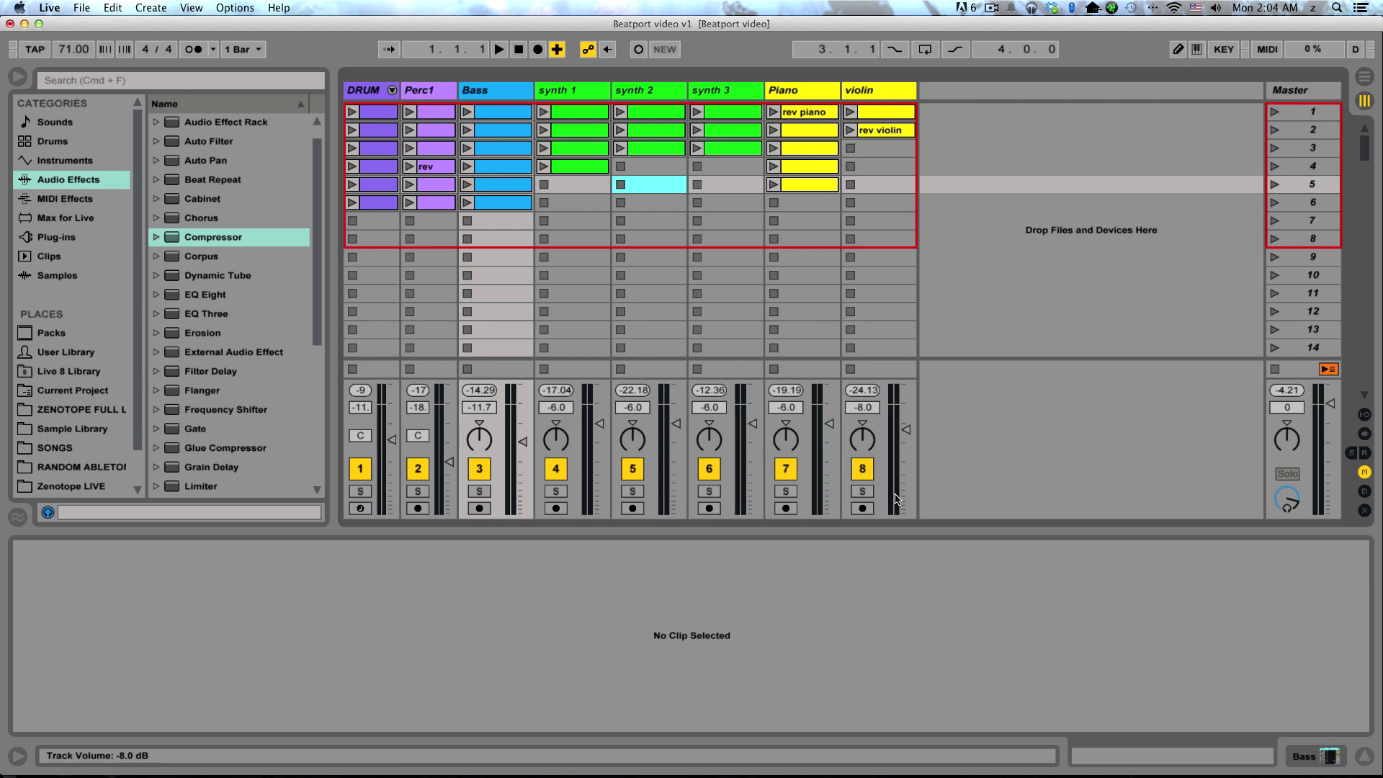
Step: Peek at the Arrangement, then inspect the DRUM, Perc1, Bass and synth 2 tracks' clips
key(Tab)
key(Tab)
key(Tab)
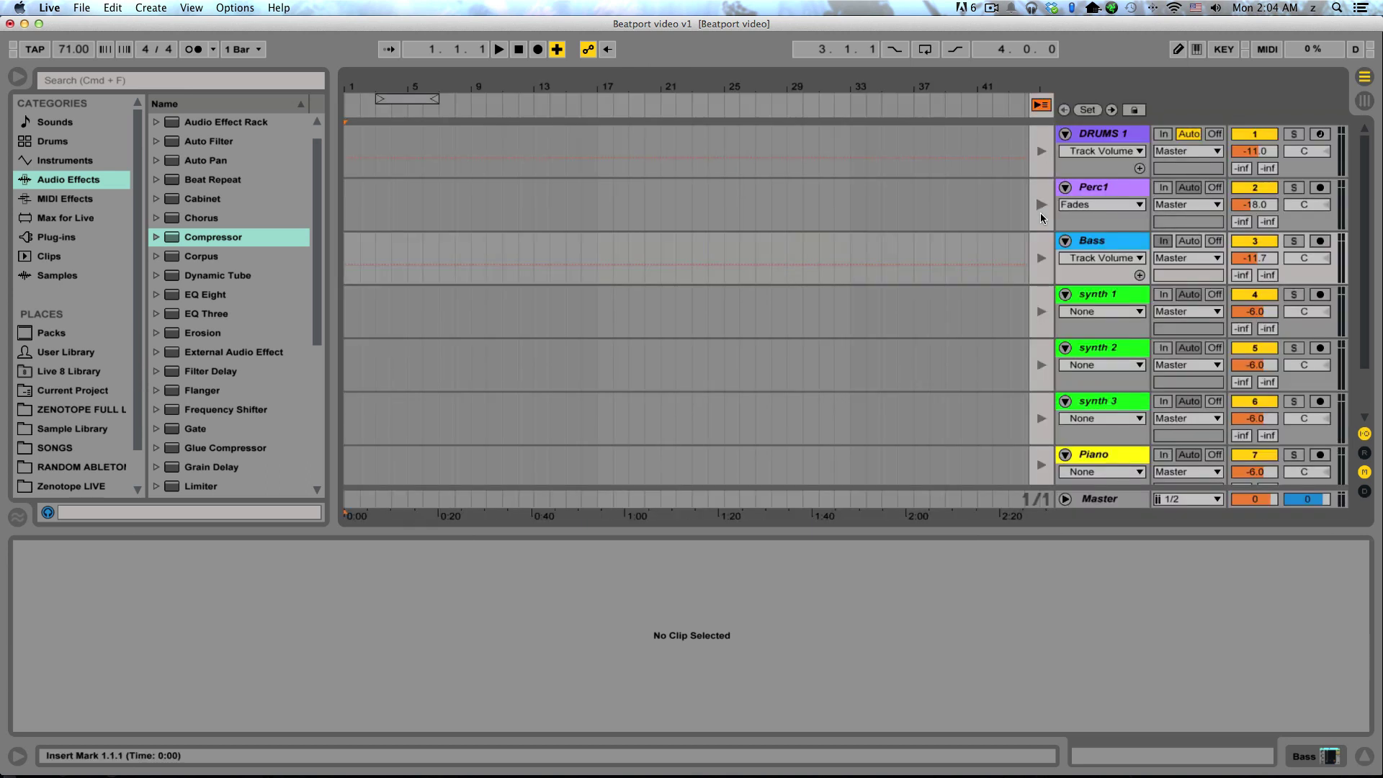
key(Tab)
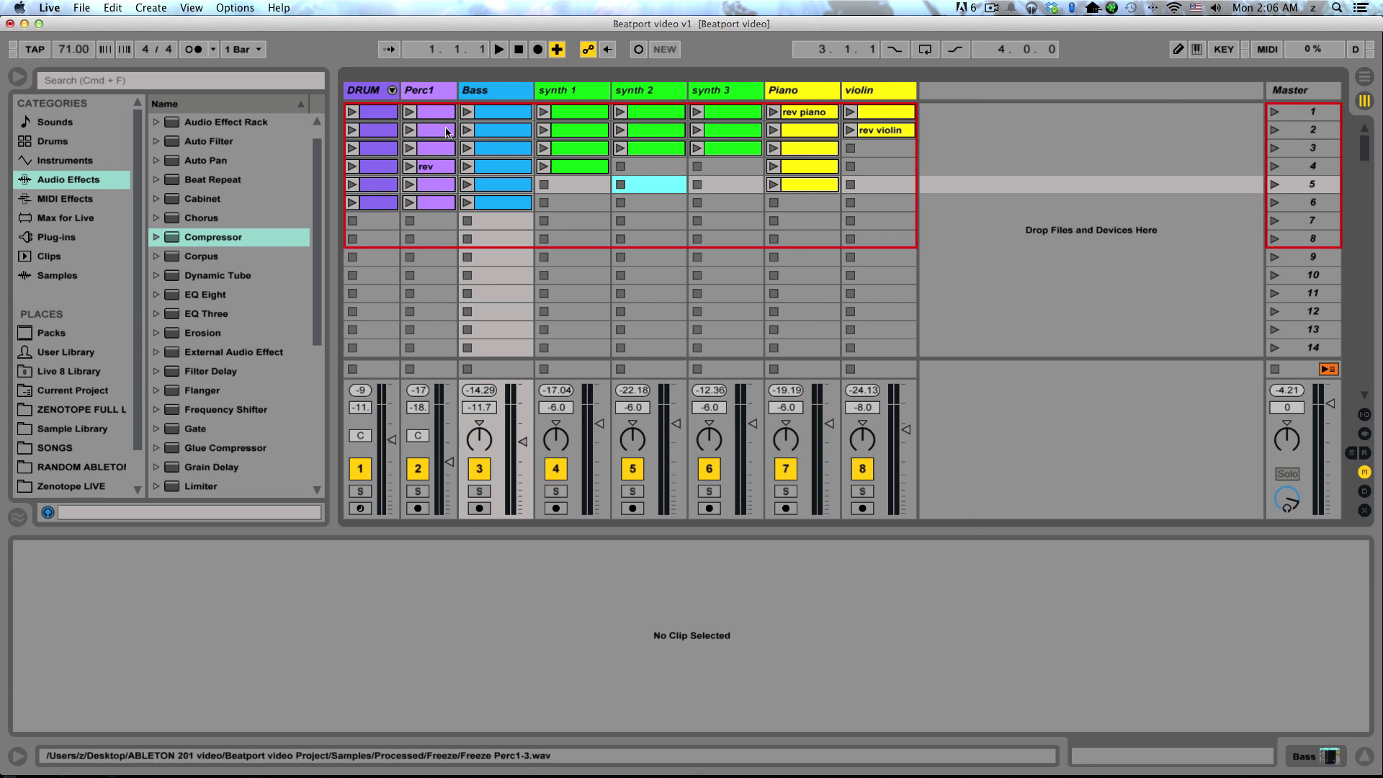
click(366, 91)
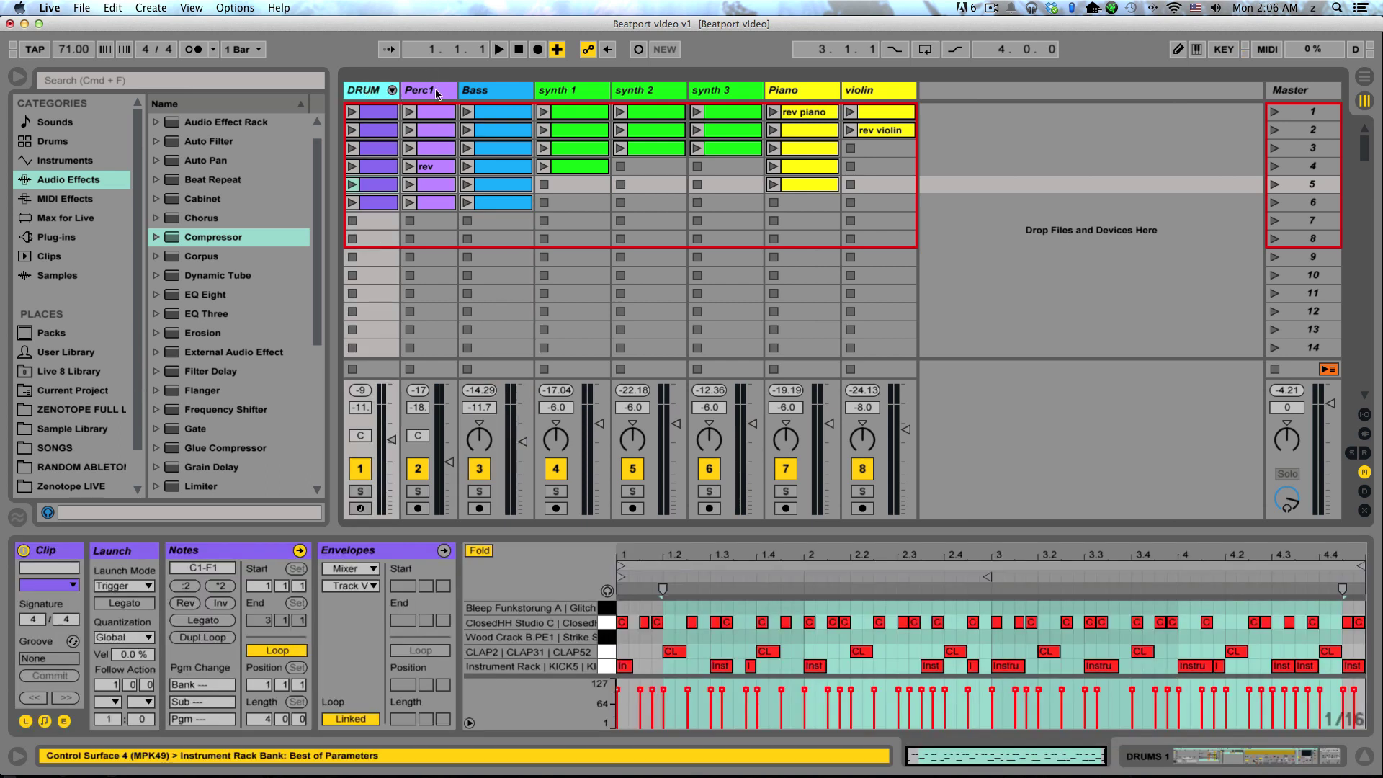
click(430, 96)
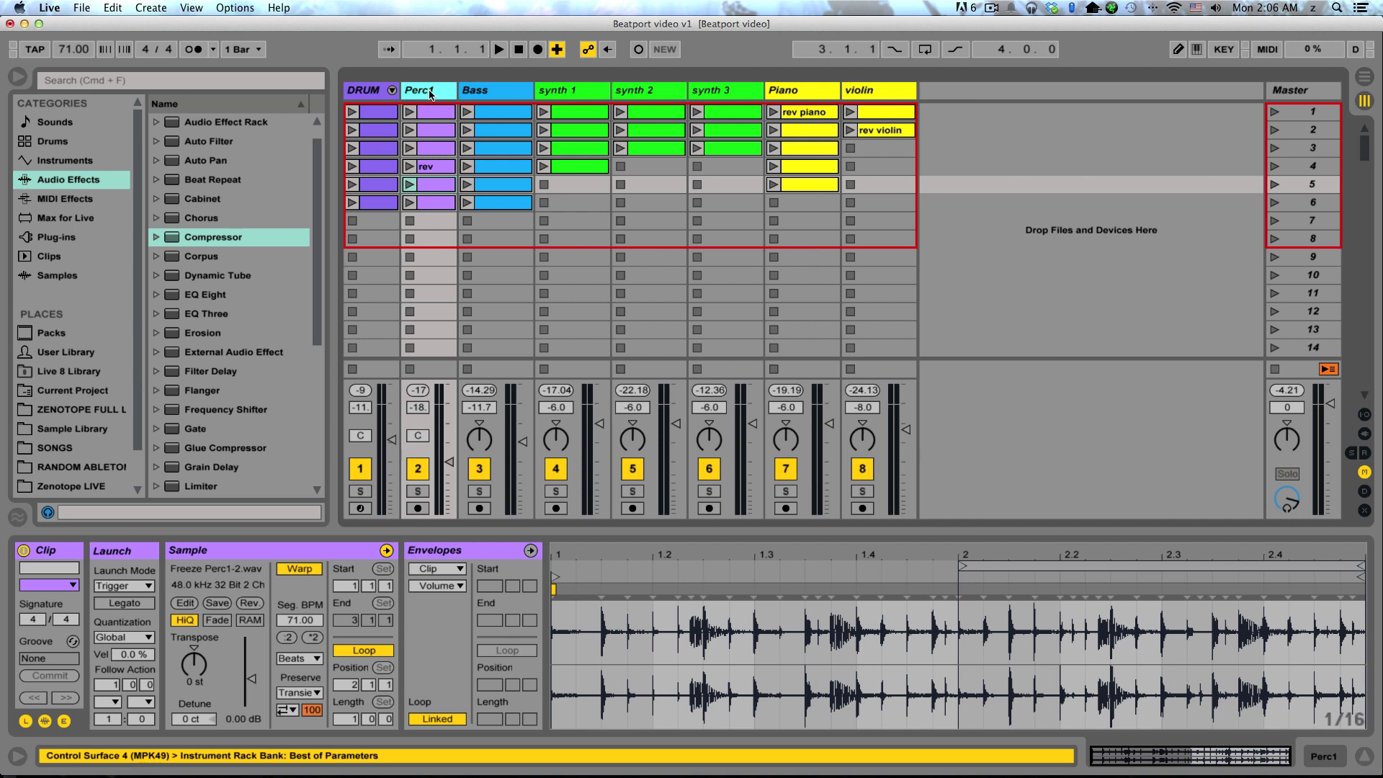
click(503, 95)
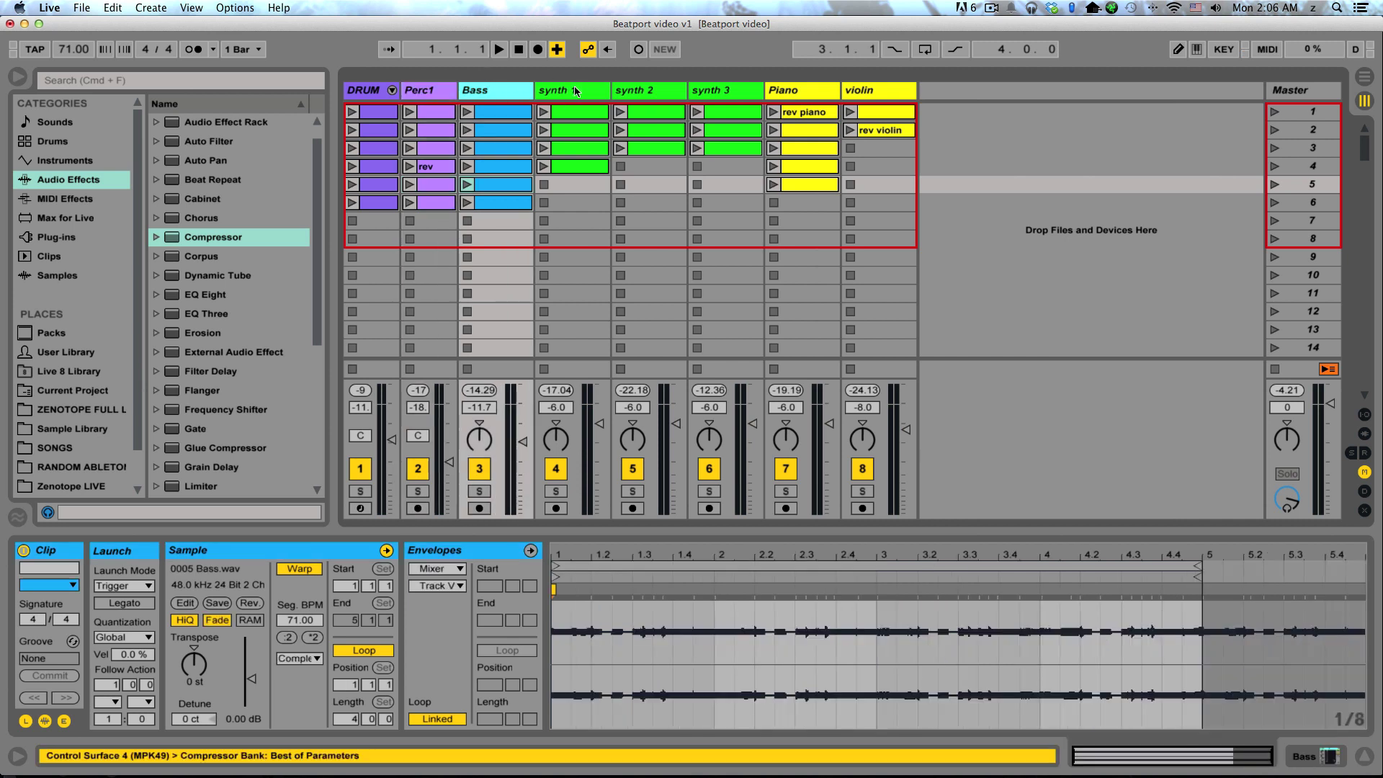
click(648, 92)
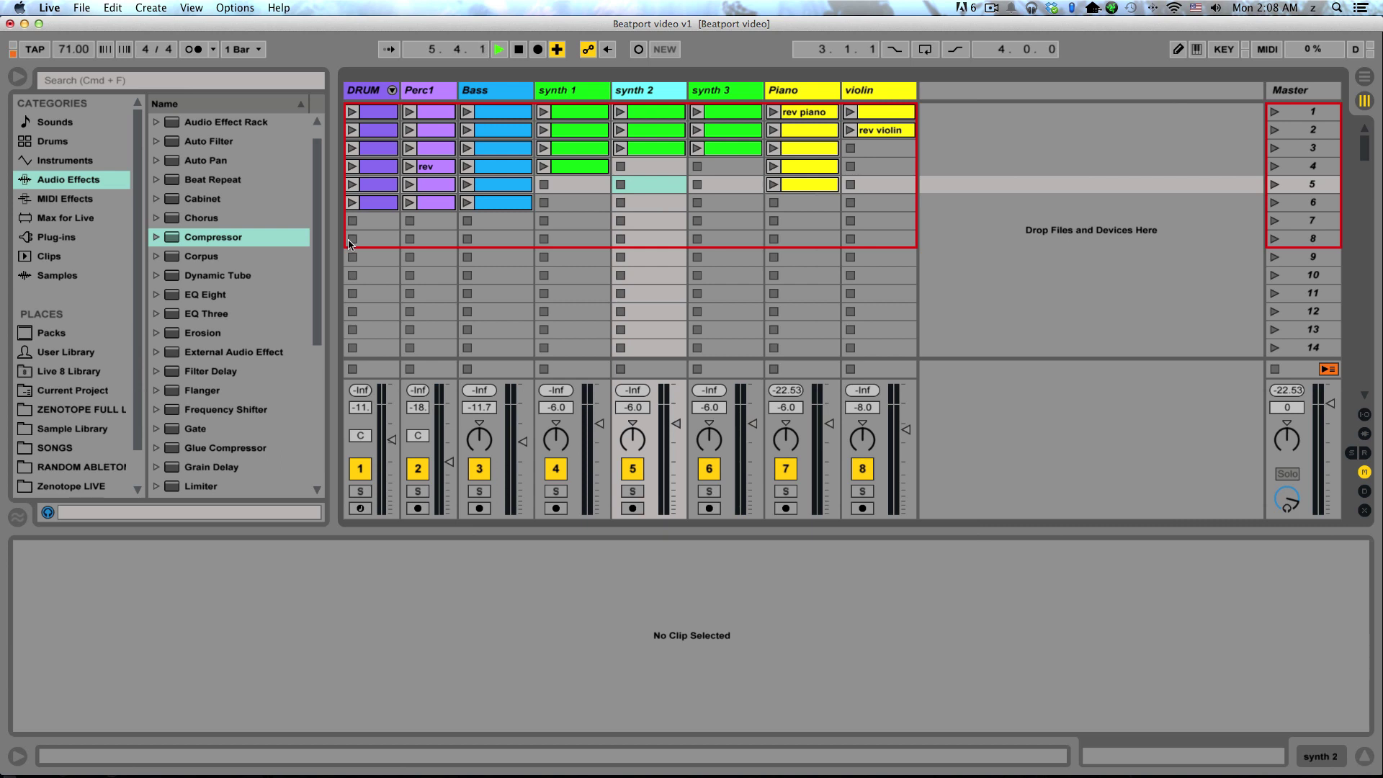
Step: Stop playback, launch scene 3 and record the performance into the Arrangement, then stop
key(space)
key(space)
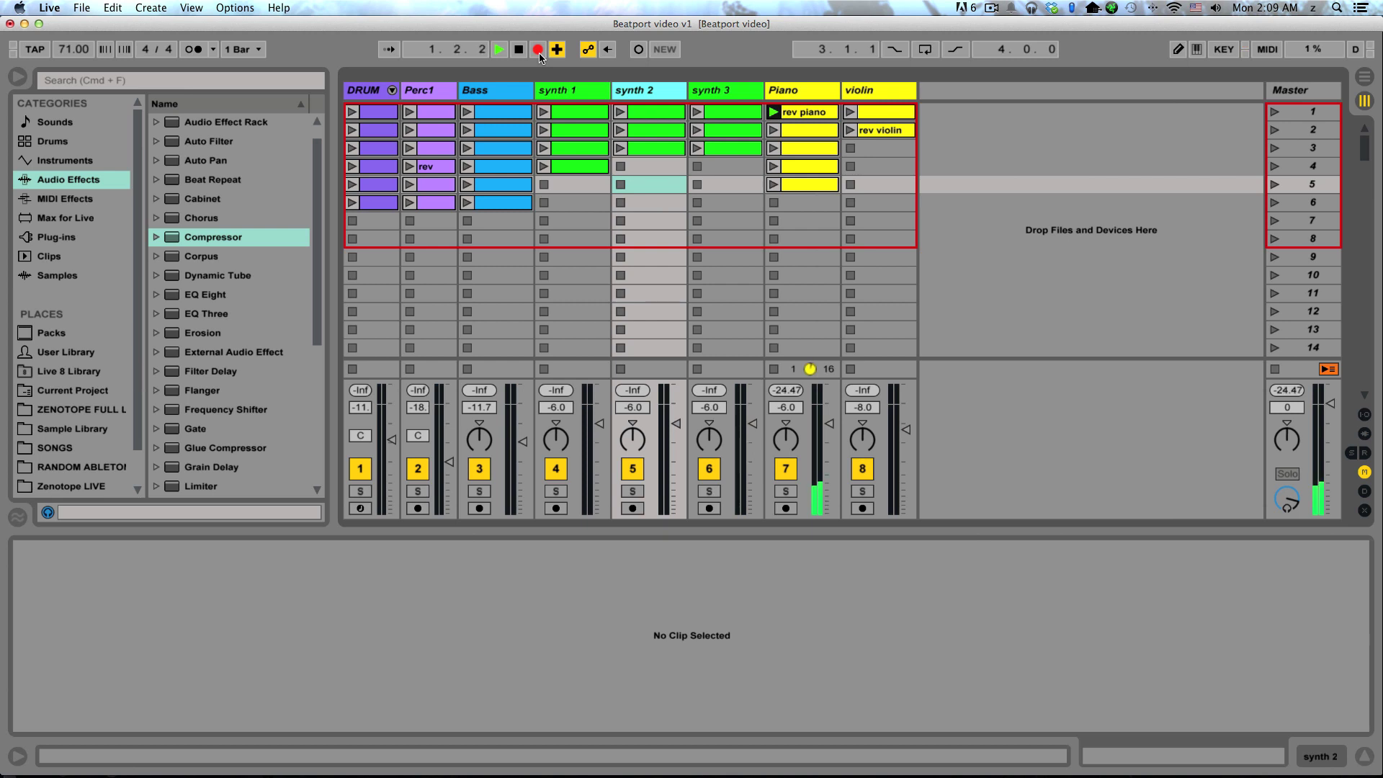
key(3)
key(Tab)
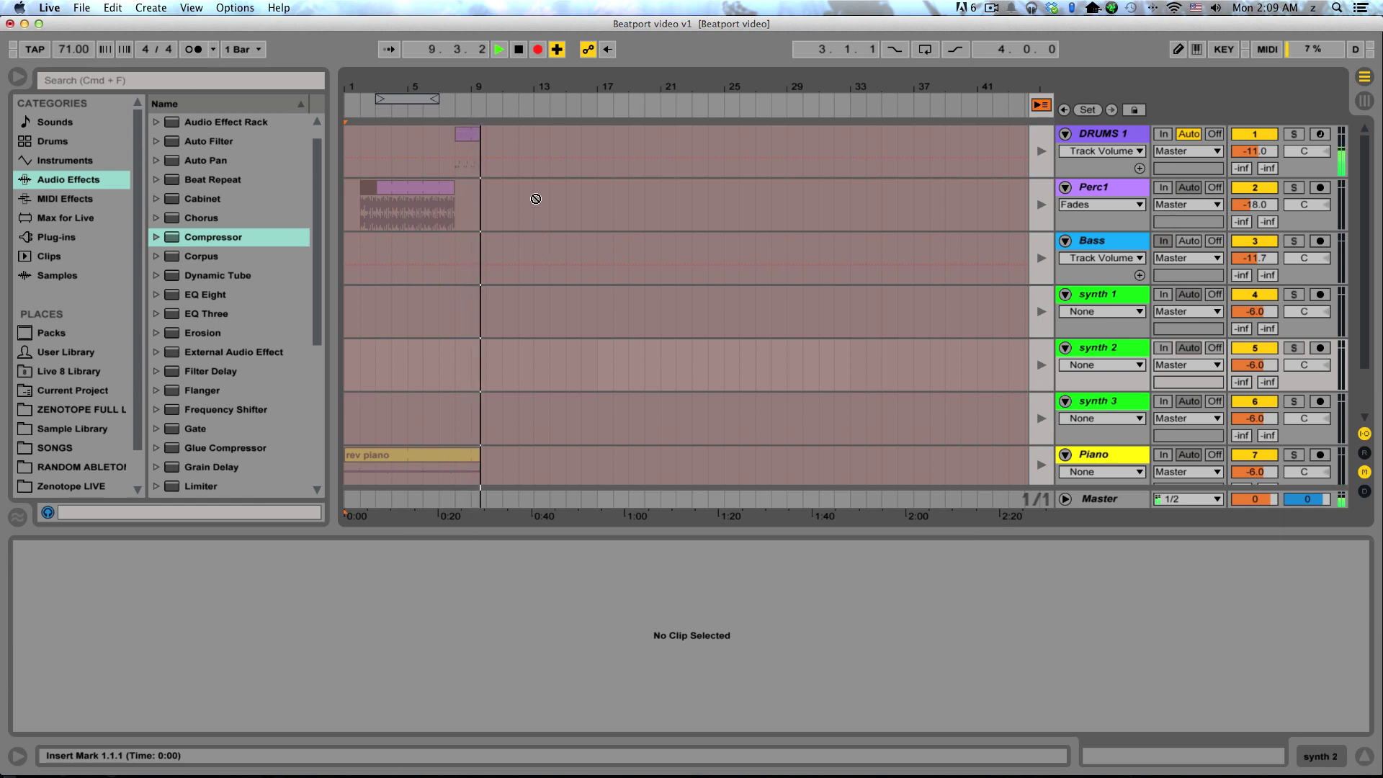
click(519, 50)
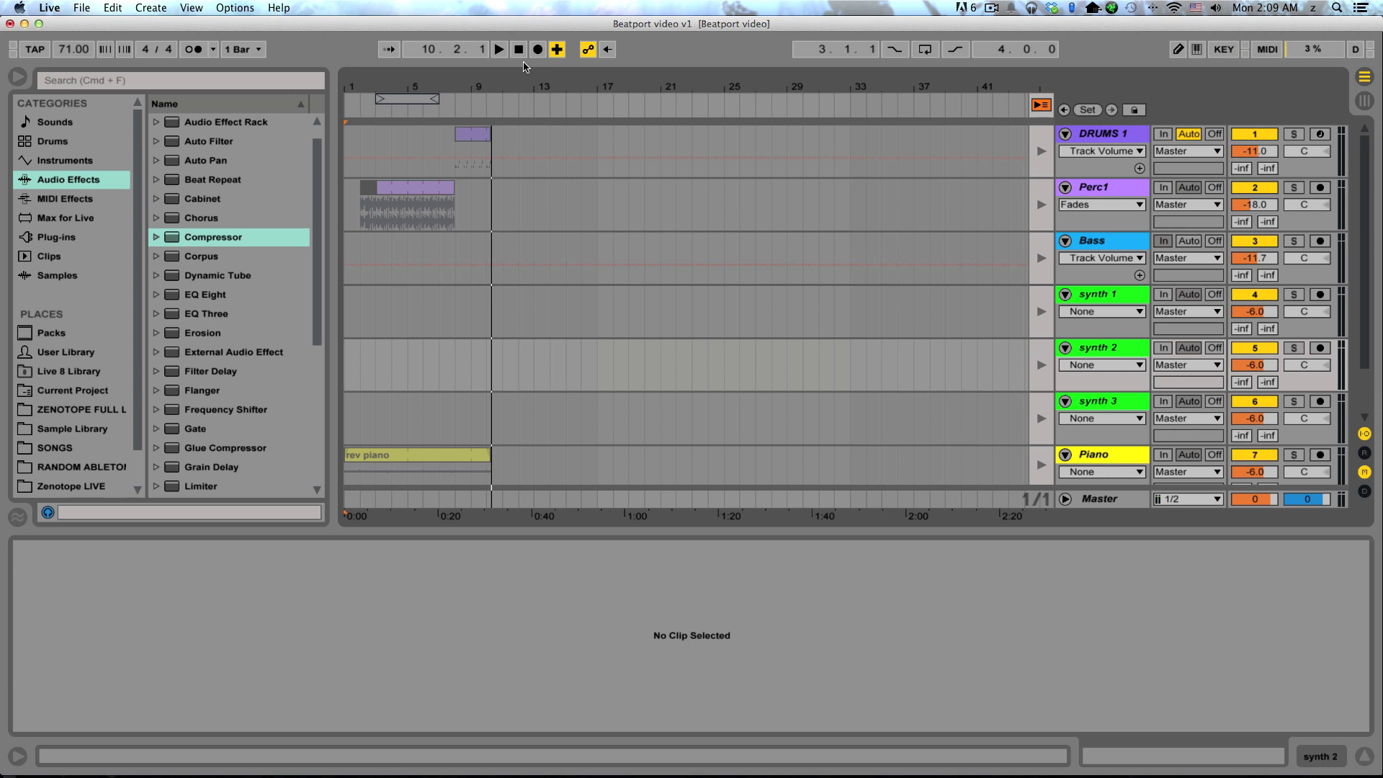
Step: Select the recorded Perc1 clip, return playback to the Arrangement, and select all clips
scroll(581, 211, down, 3)
scroll(585, 246, up, 3)
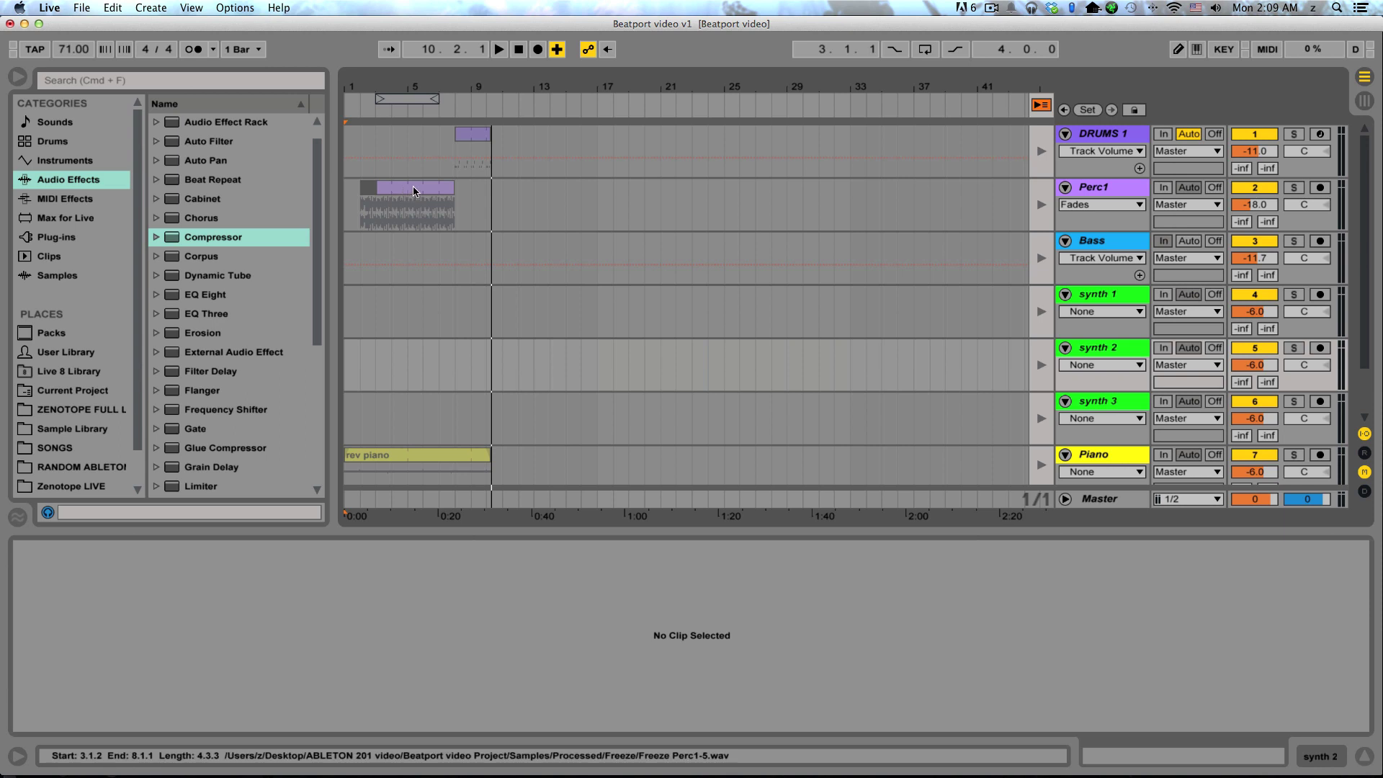
click(455, 197)
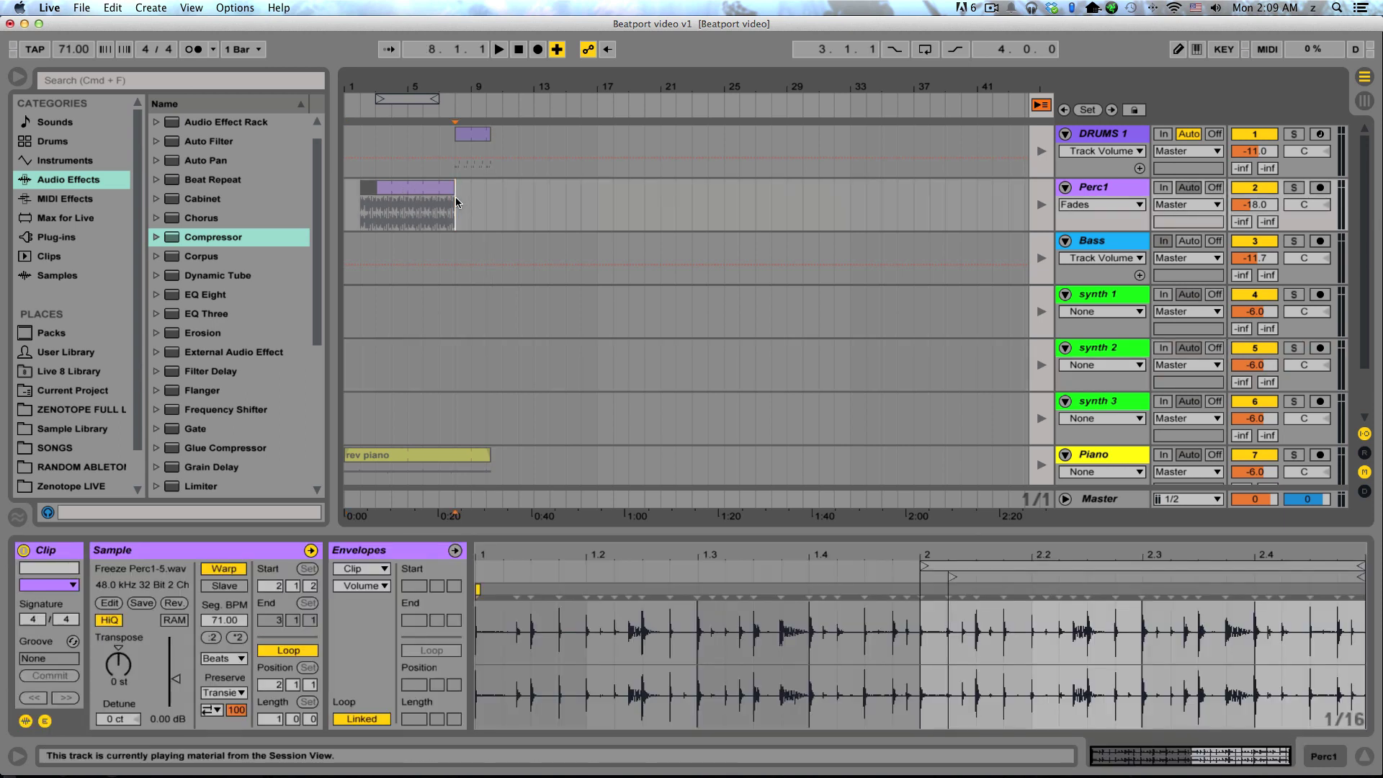
click(1041, 105)
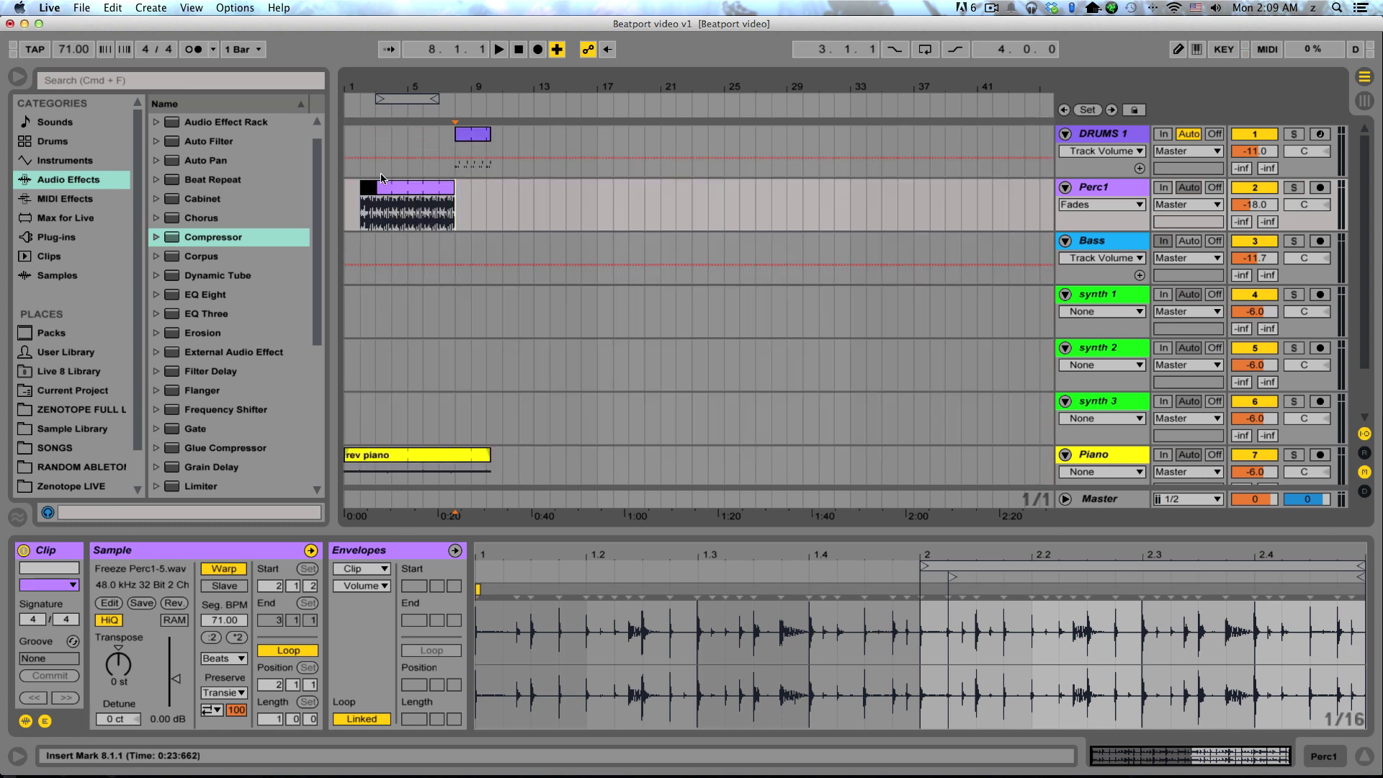
scroll(380, 173, down, 3)
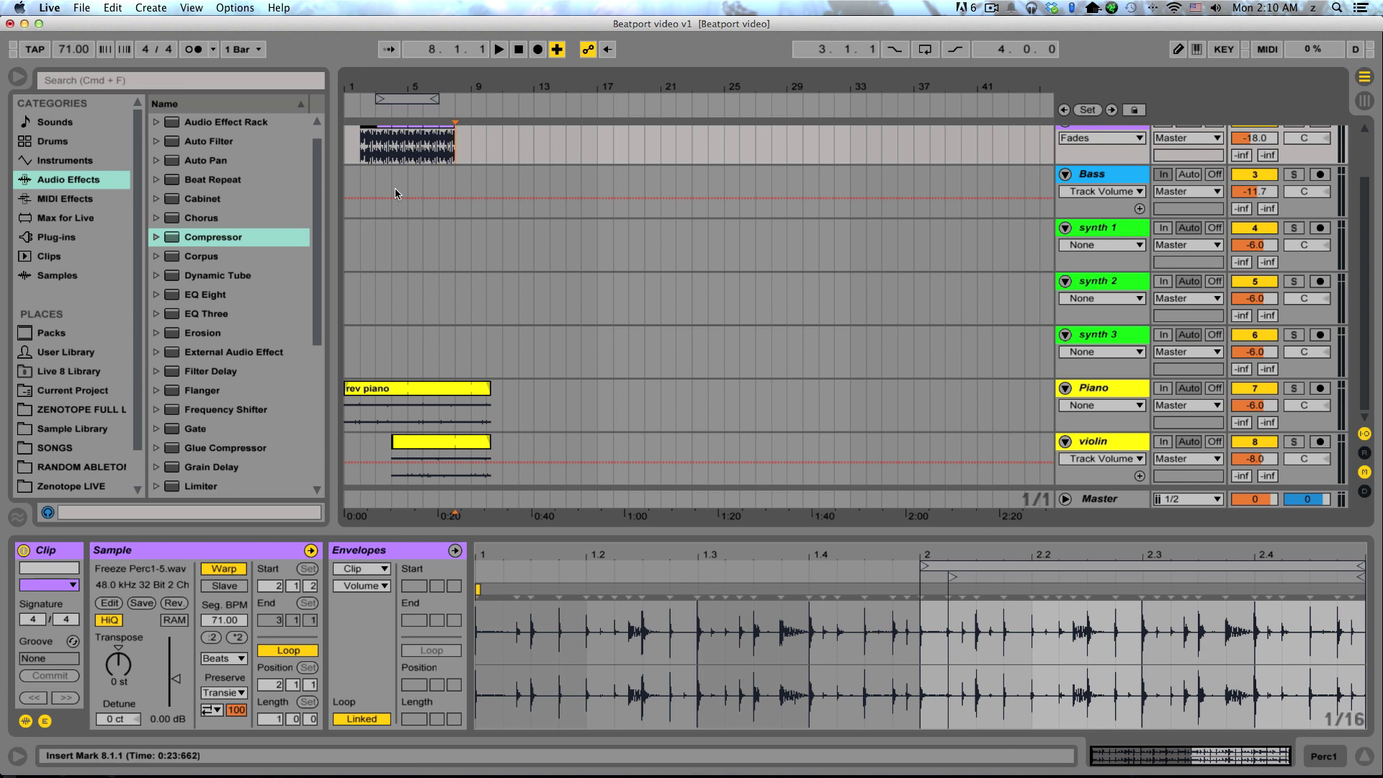
key(super+a)
Step: Delete all selected Arrangement clips and return to the Session clip grid
key(Delete)
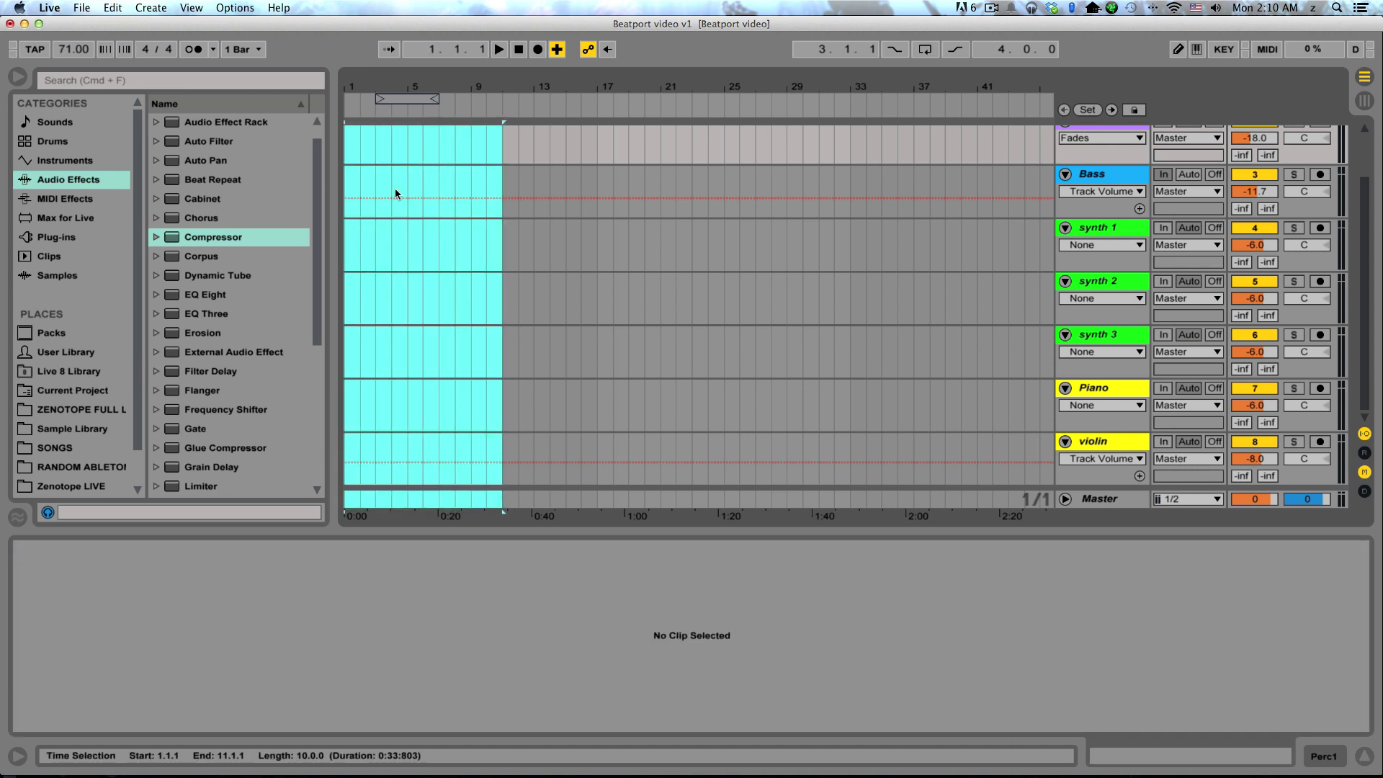
key(Tab)
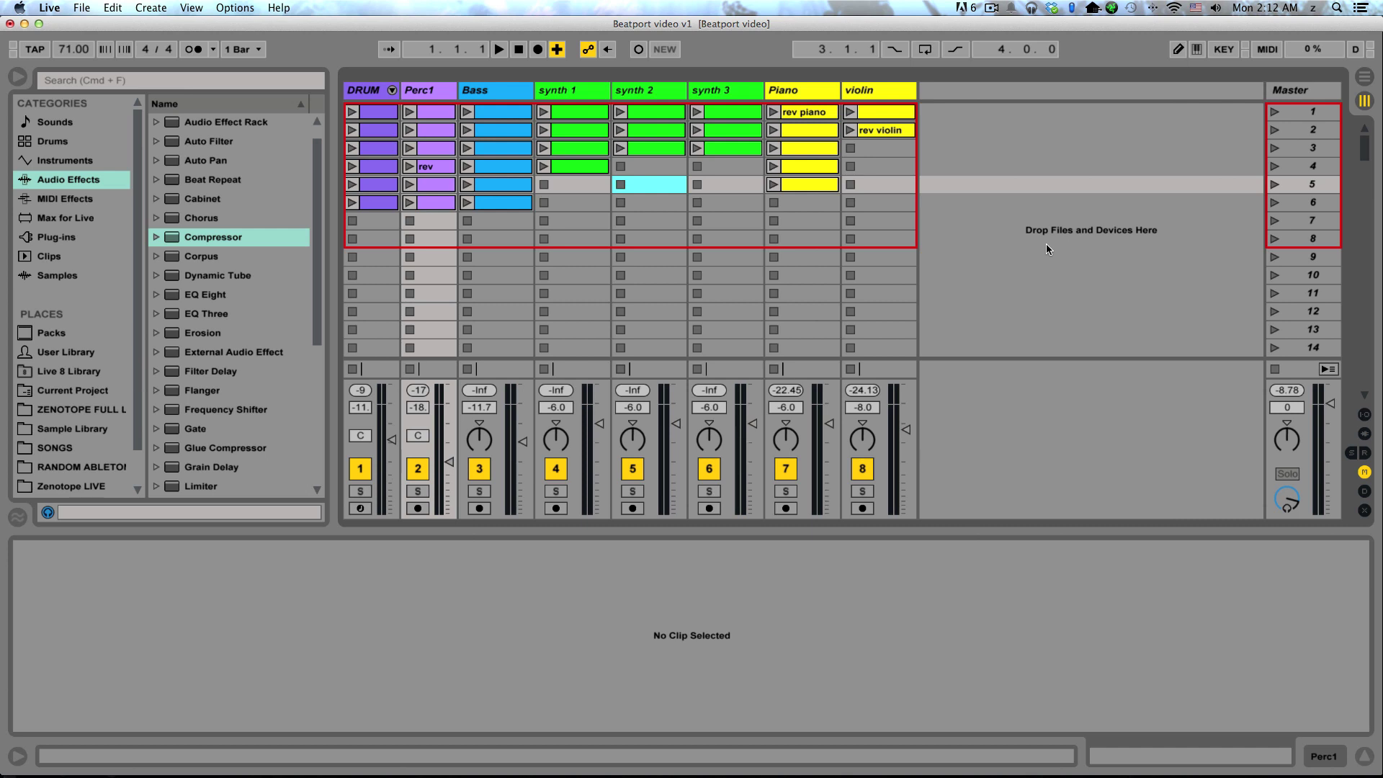
Step: MIDI-map DRUM slots 1 and 2 to notes G#5 and C5, deleting slot 3's E4 mapping
key(super+m)
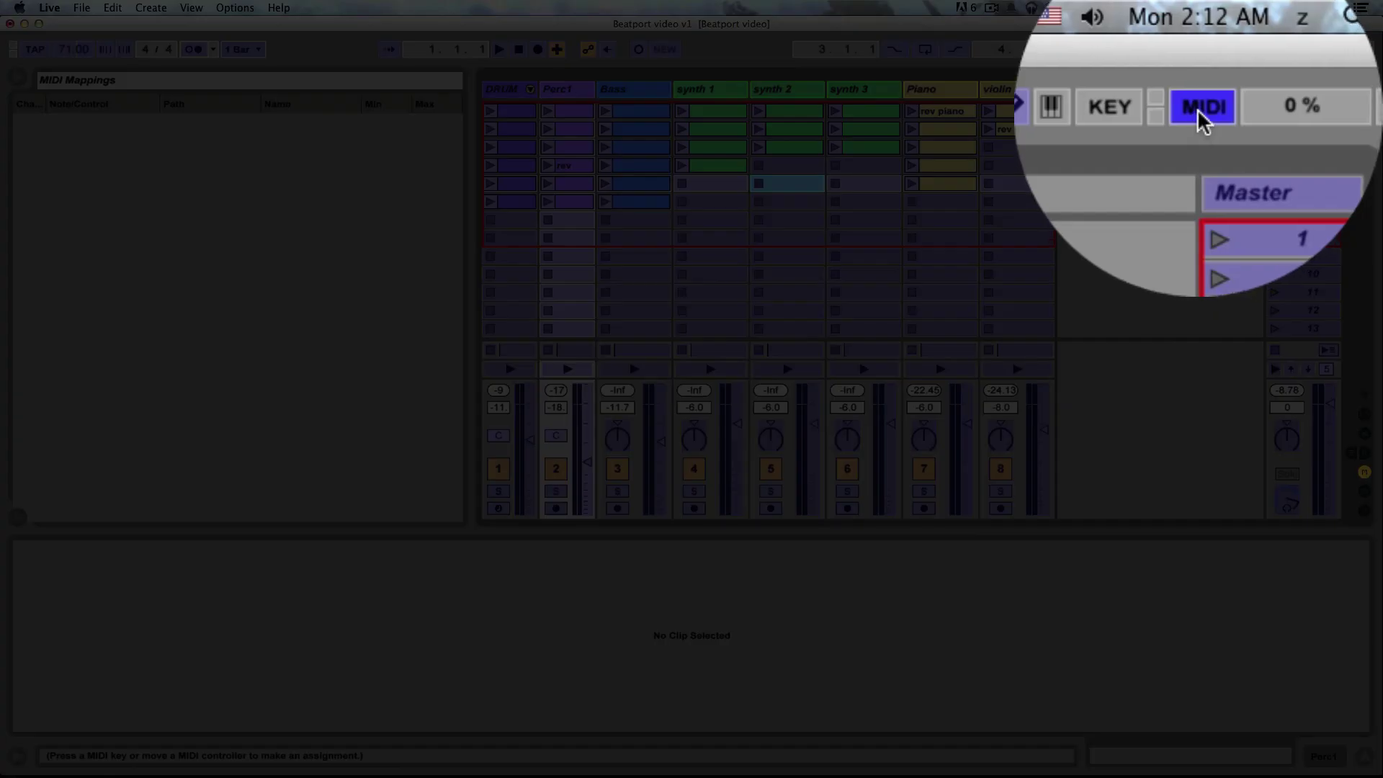
click(1264, 51)
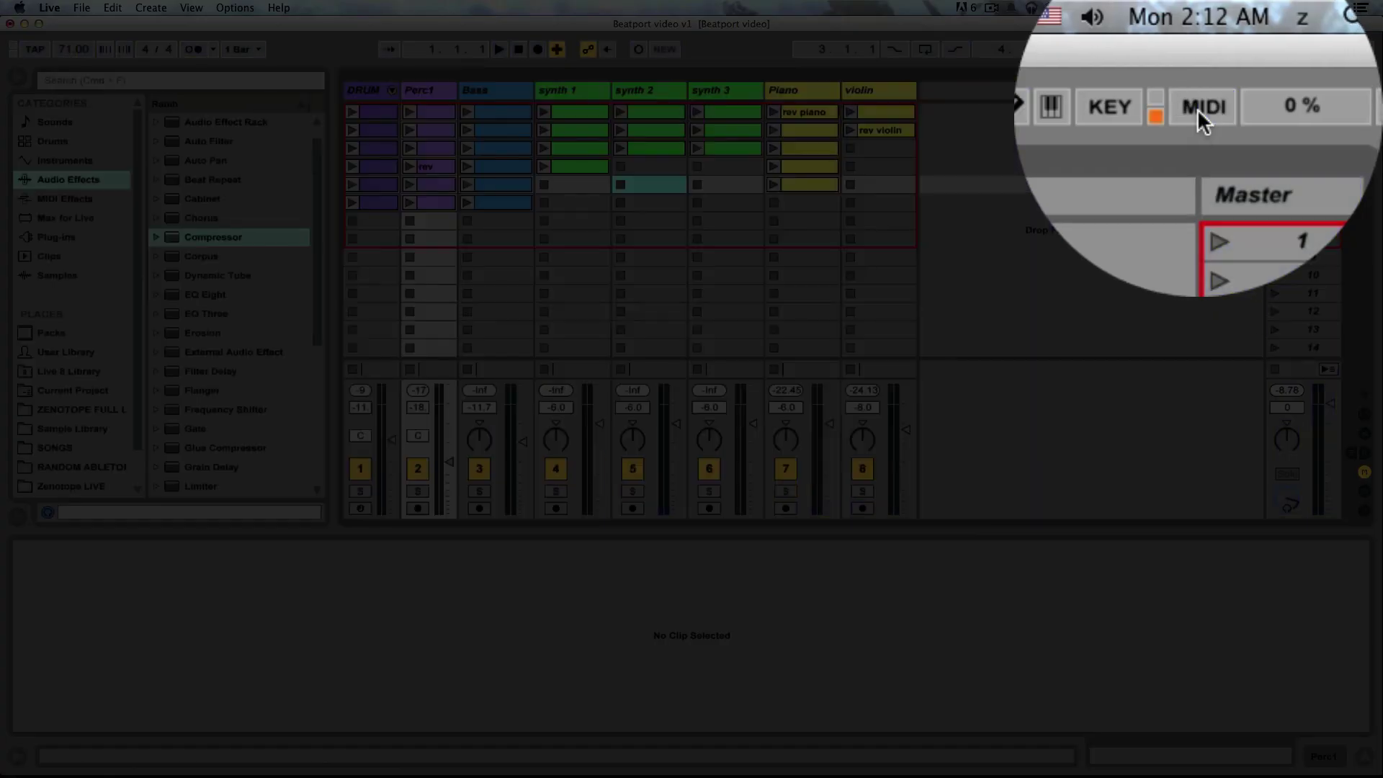
click(1264, 50)
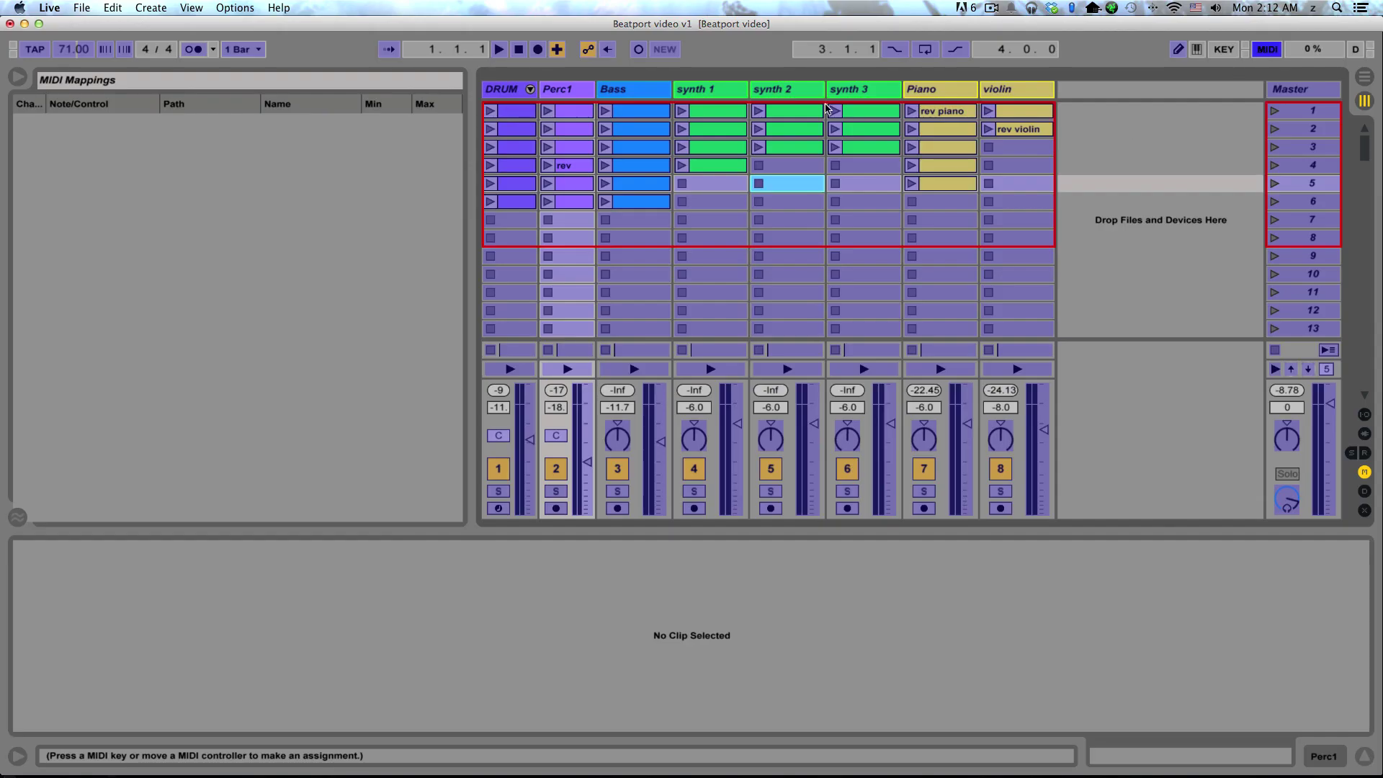
click(530, 114)
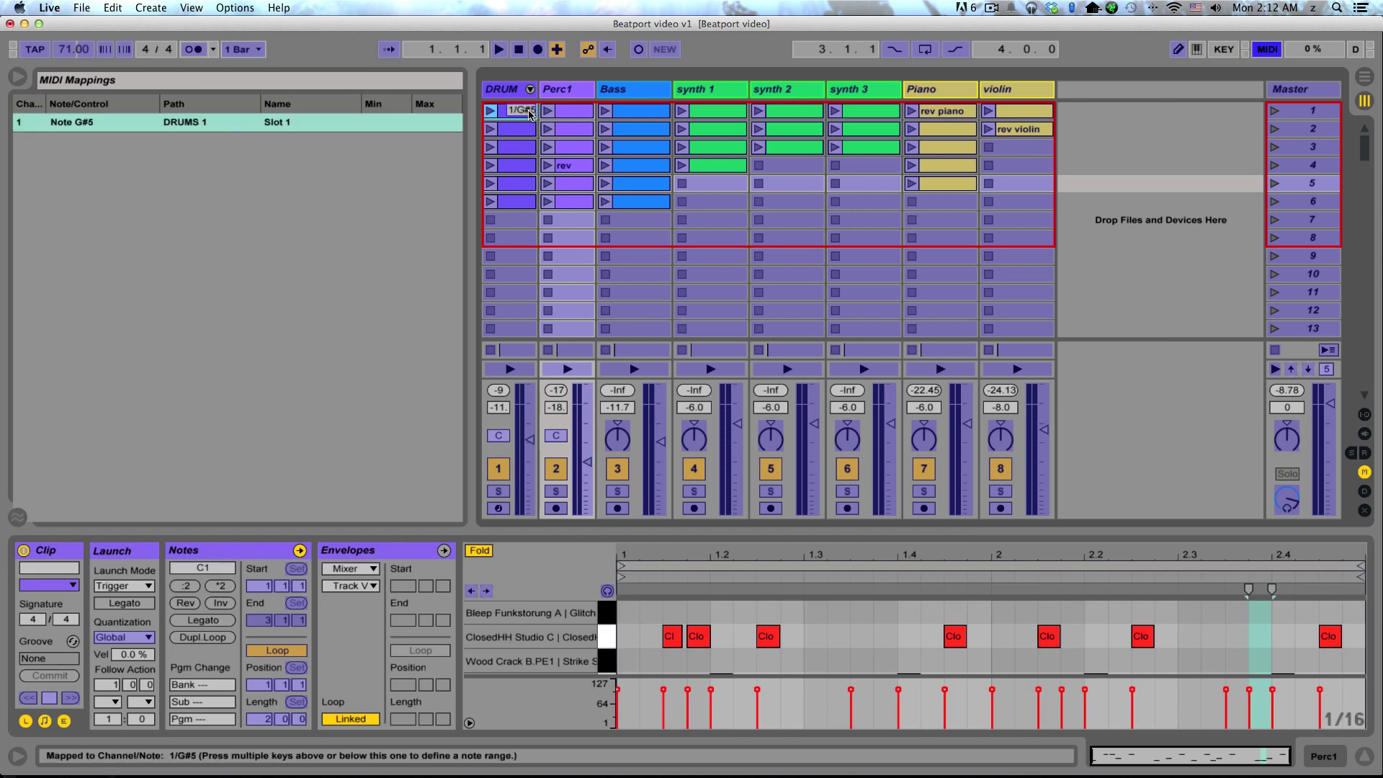
click(534, 131)
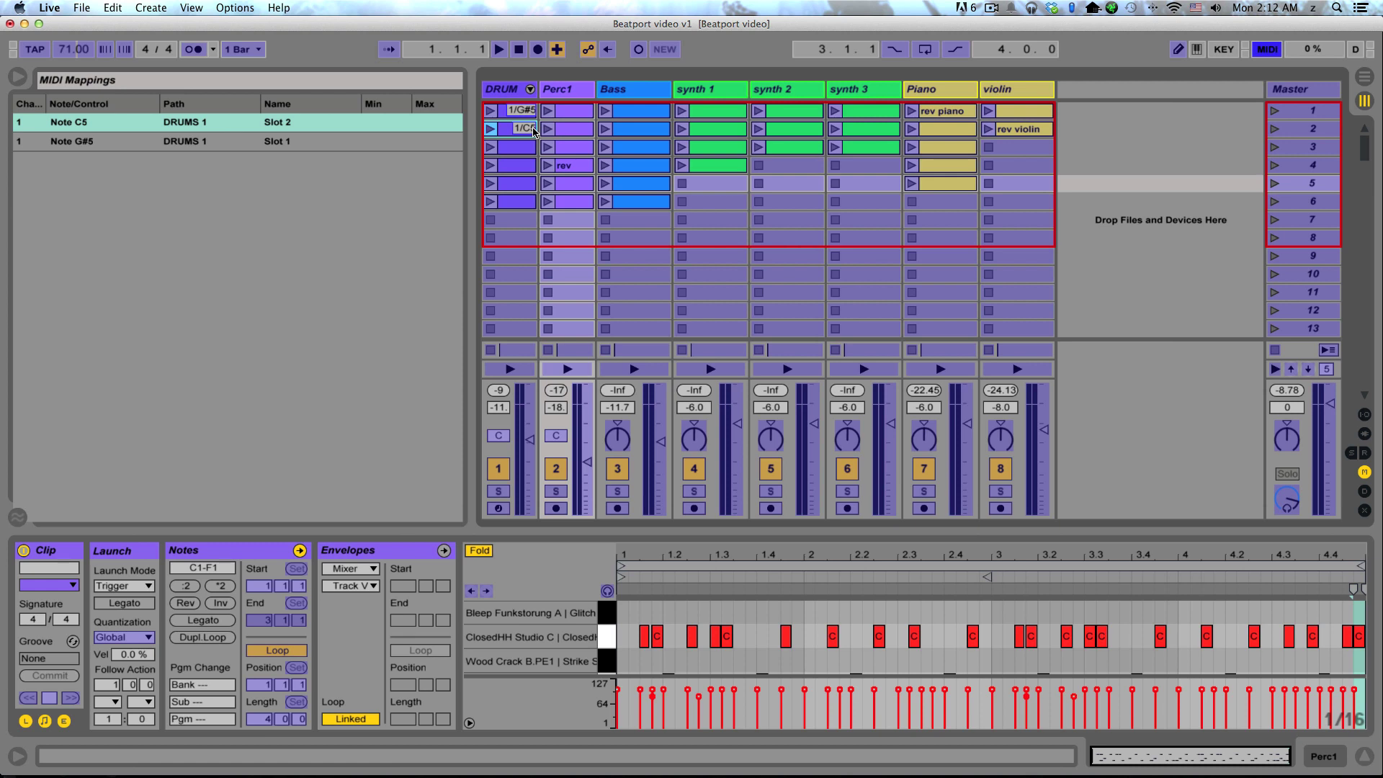
click(532, 147)
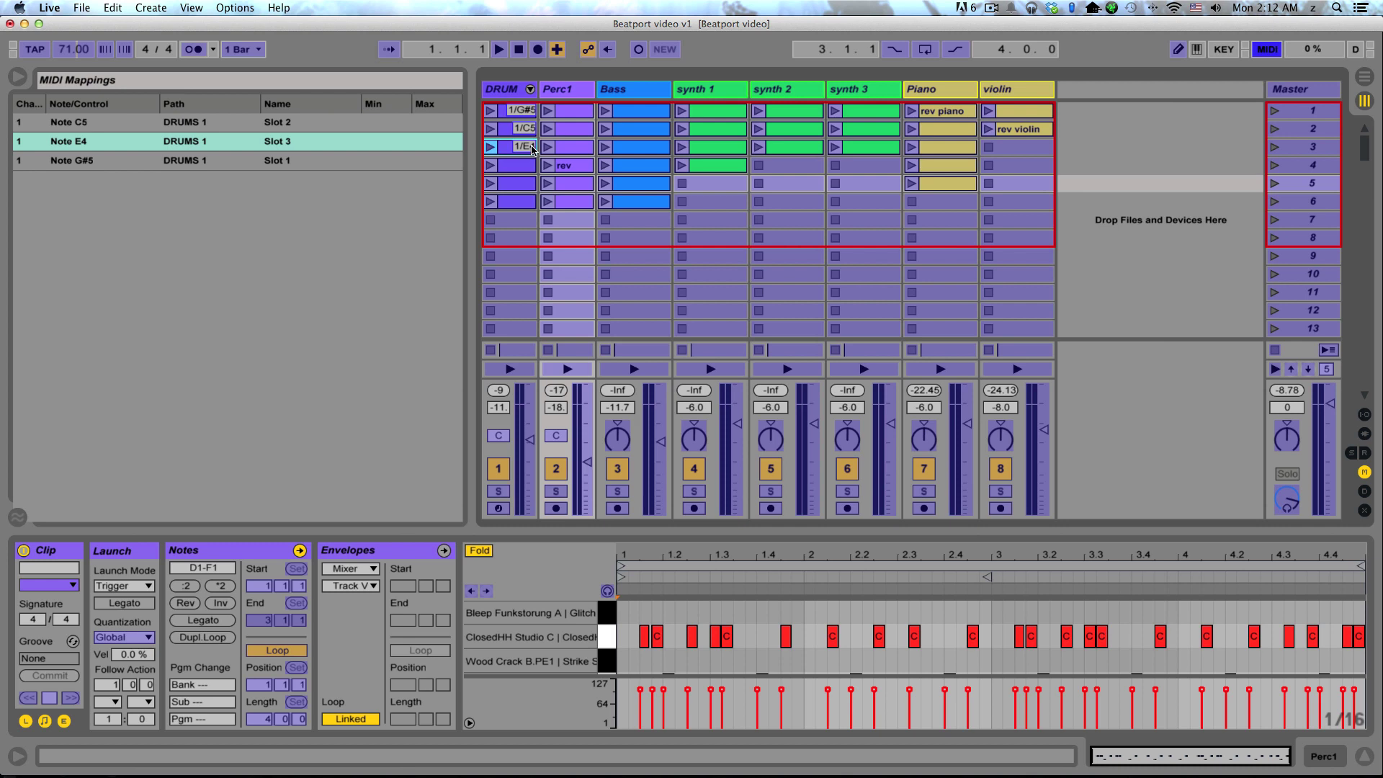
key(Delete)
key(super+m)
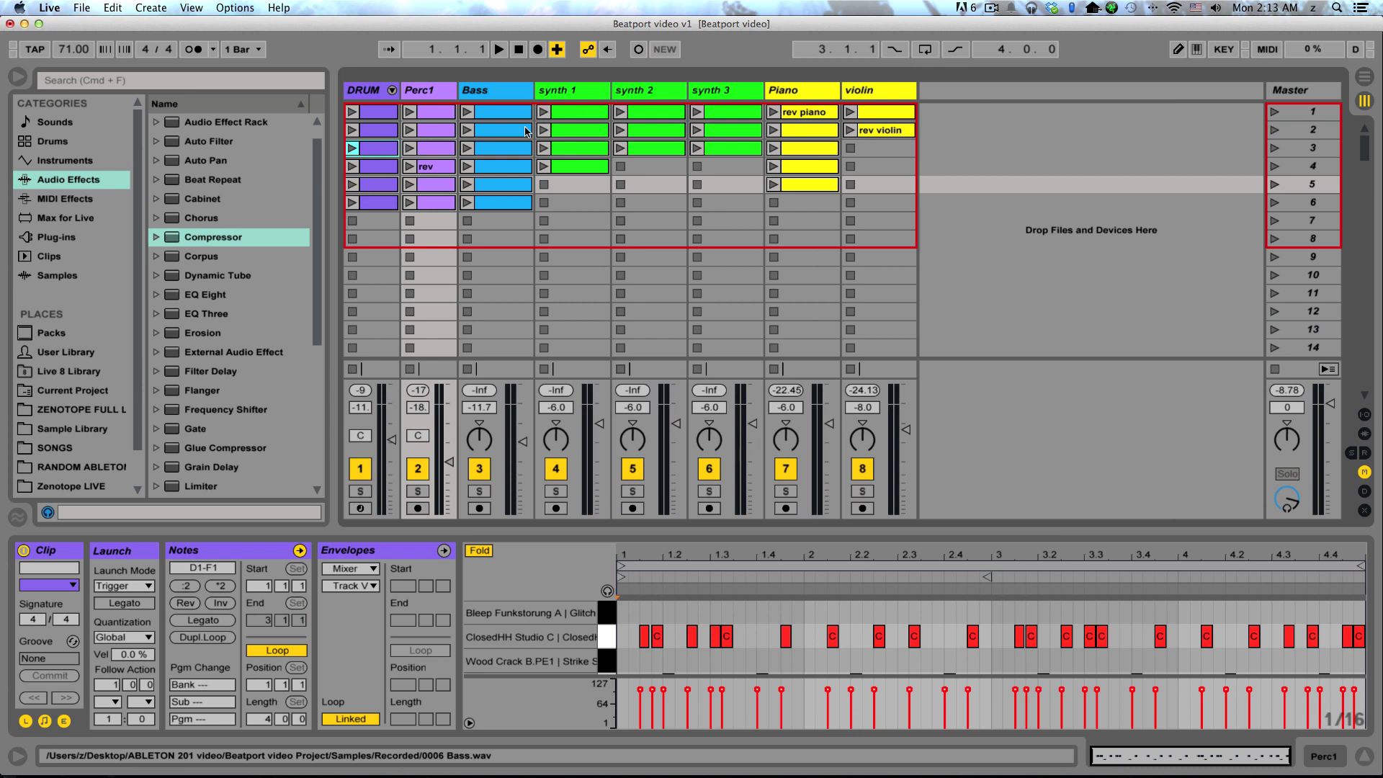
Step: In Key Map mode, assign keys q, a and z to DRUM slots 1–3
key(super+k)
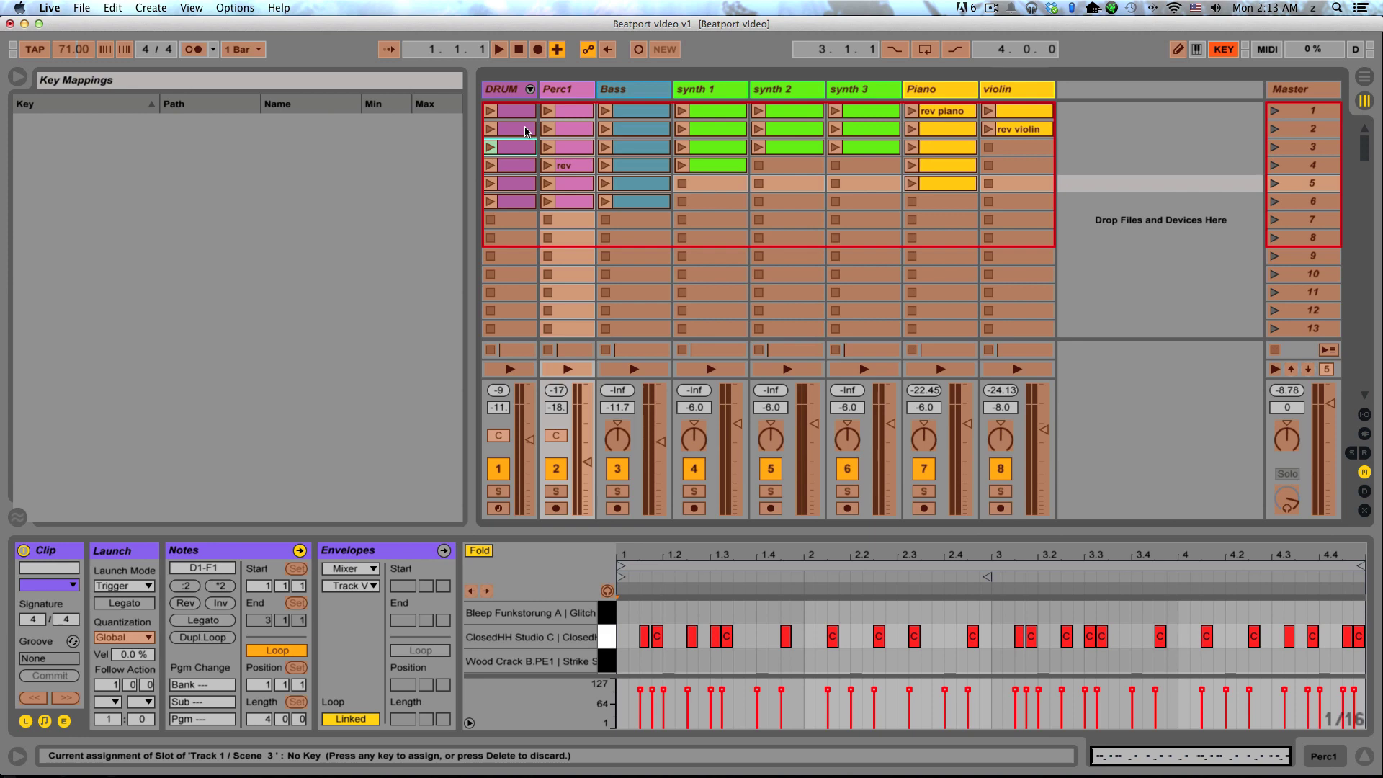
key(super+k)
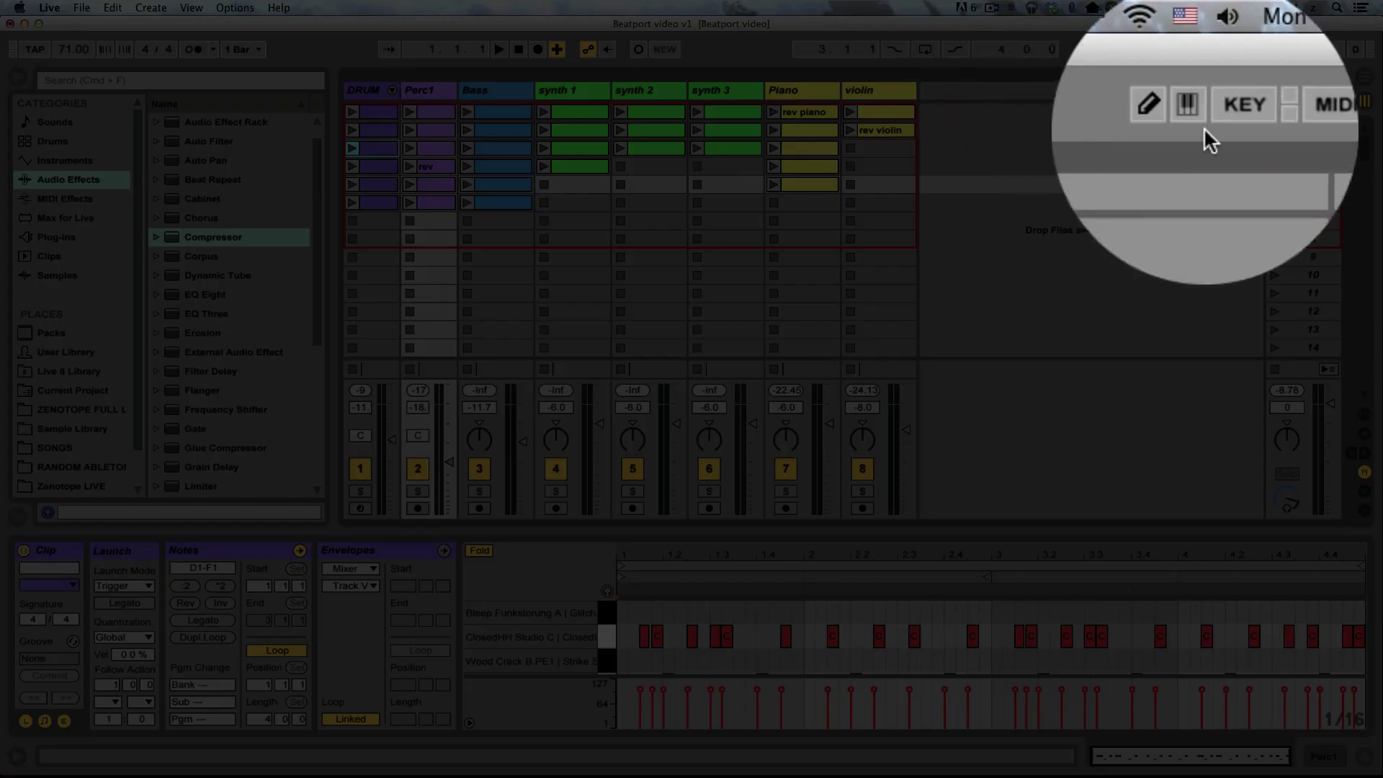
click(1223, 49)
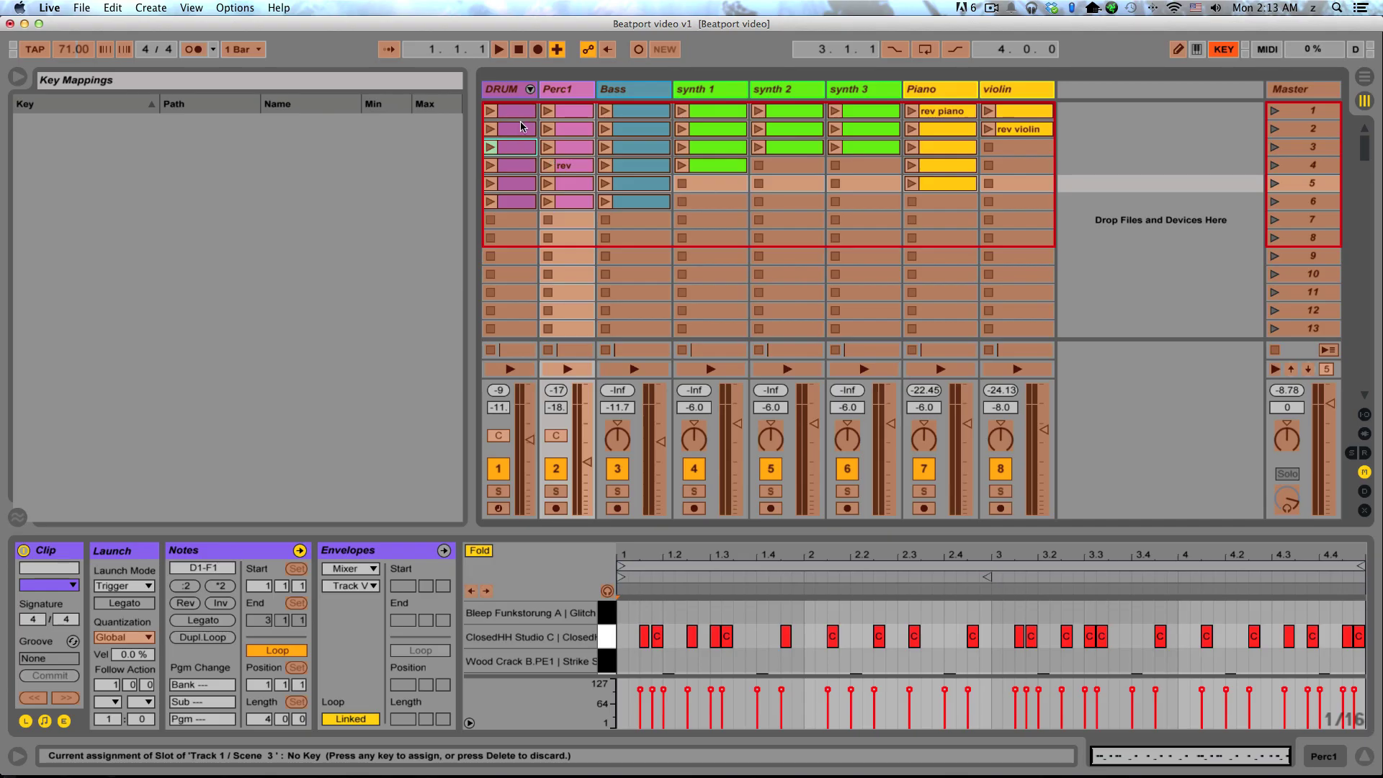
click(523, 123)
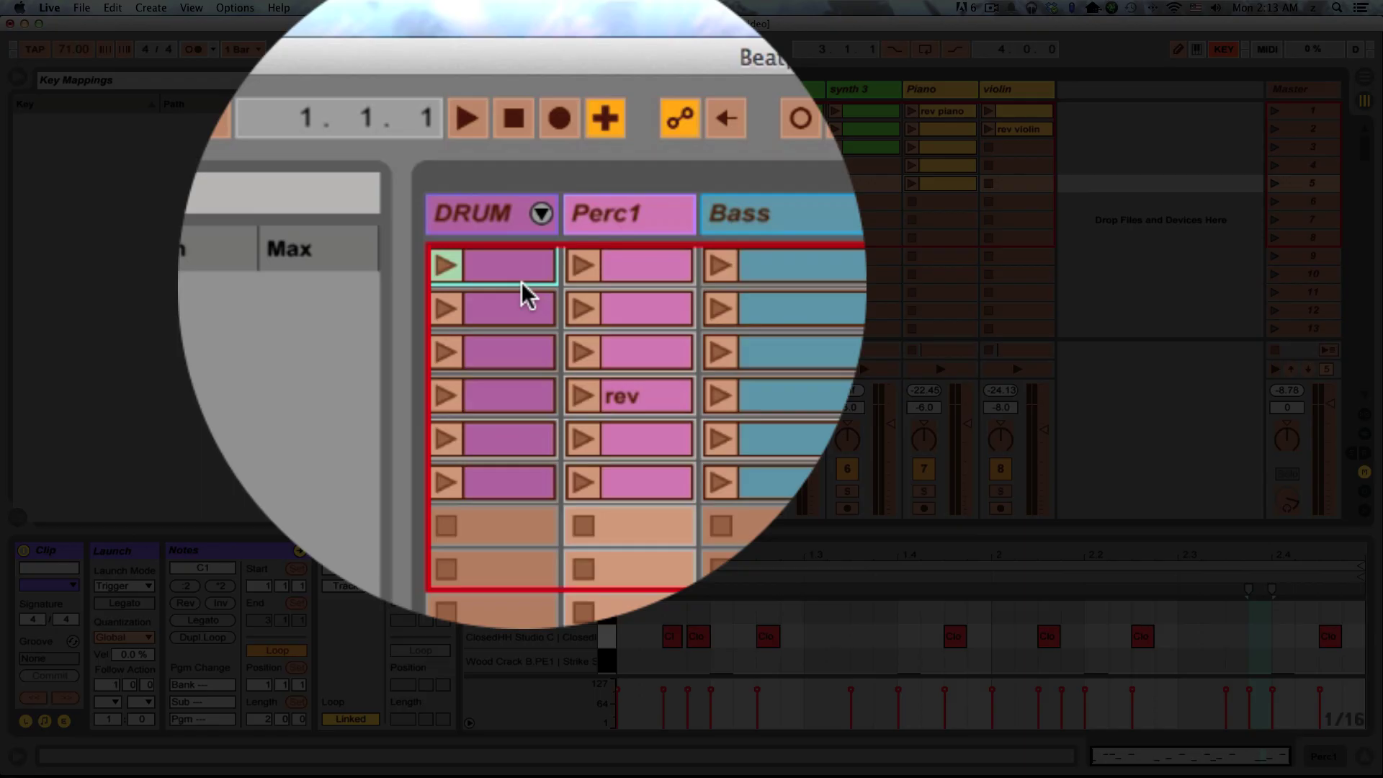
key(q)
click(520, 301)
key(a)
click(517, 343)
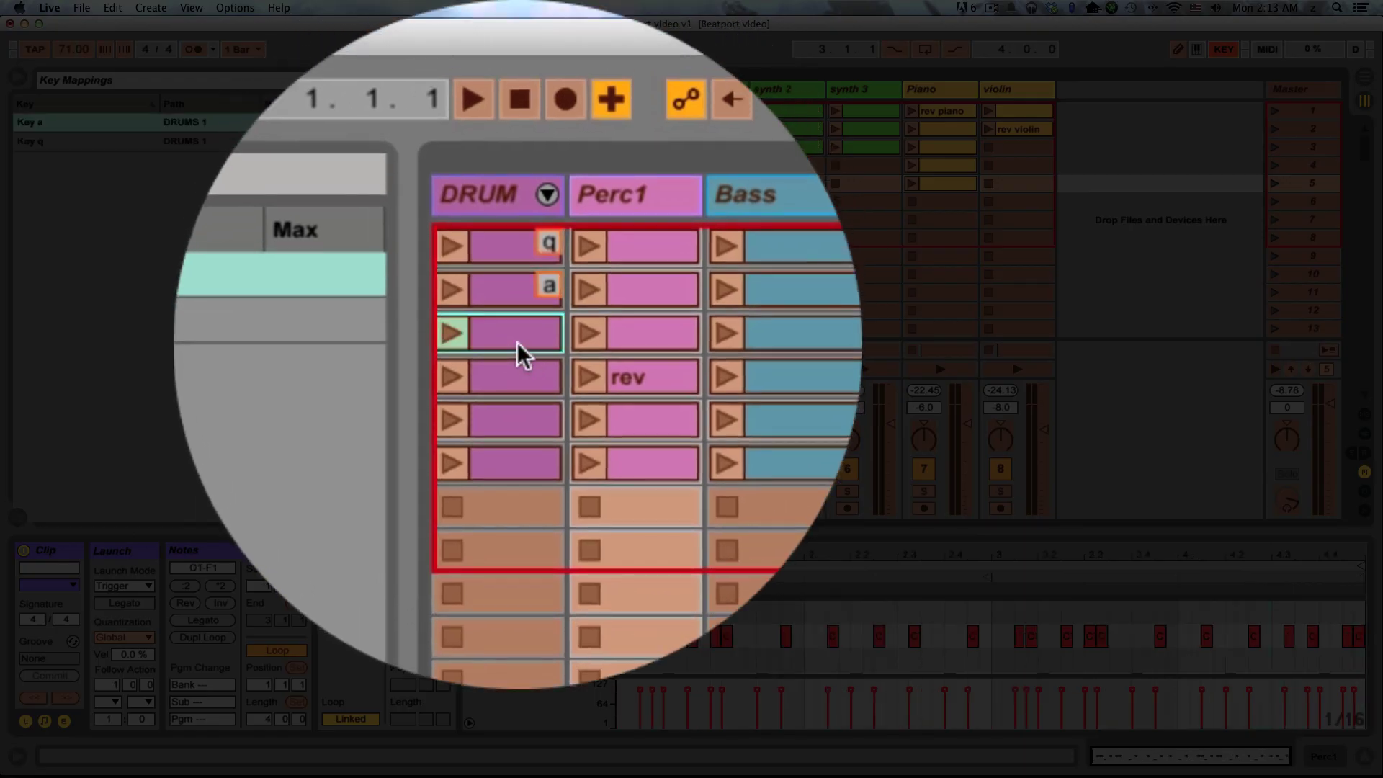
key(z)
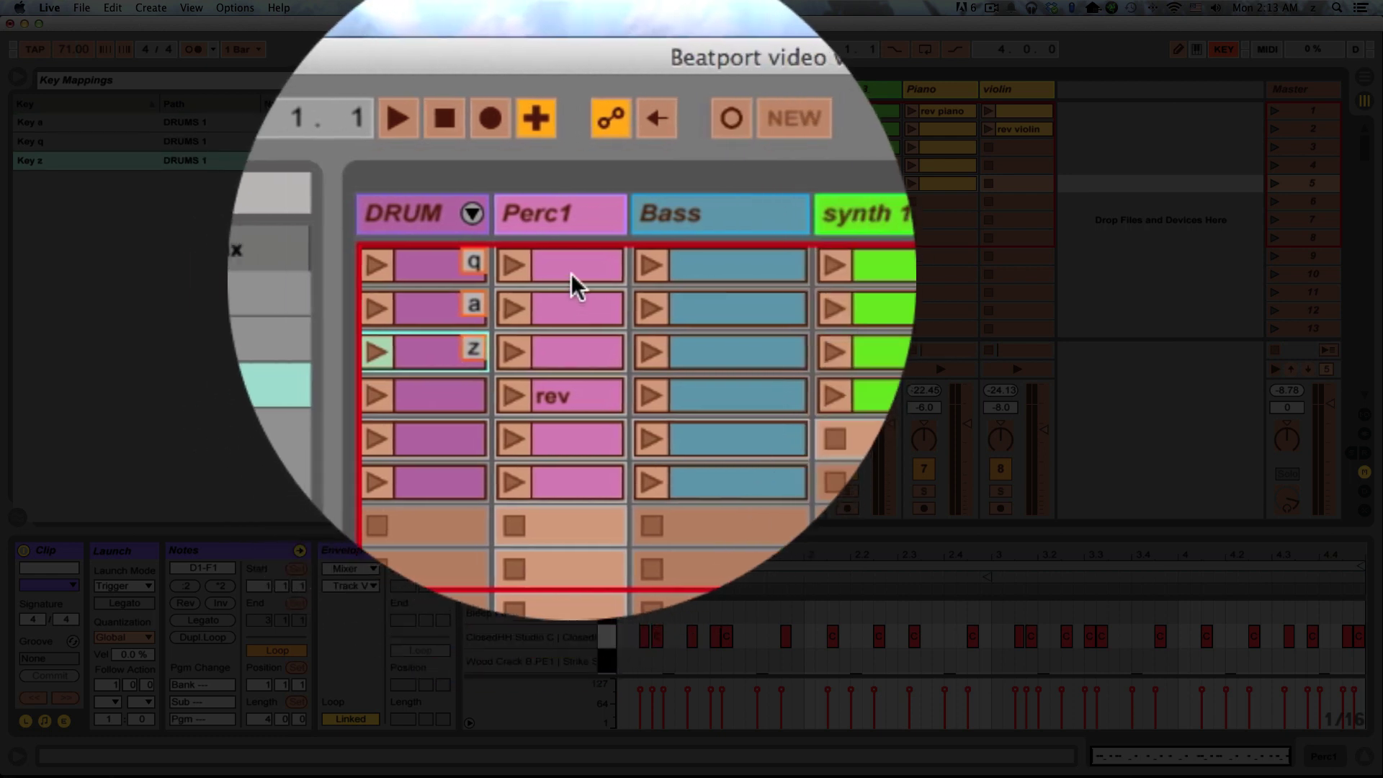
Step: Assign keys w, s and x to Perc1 slots 1–3
click(572, 274)
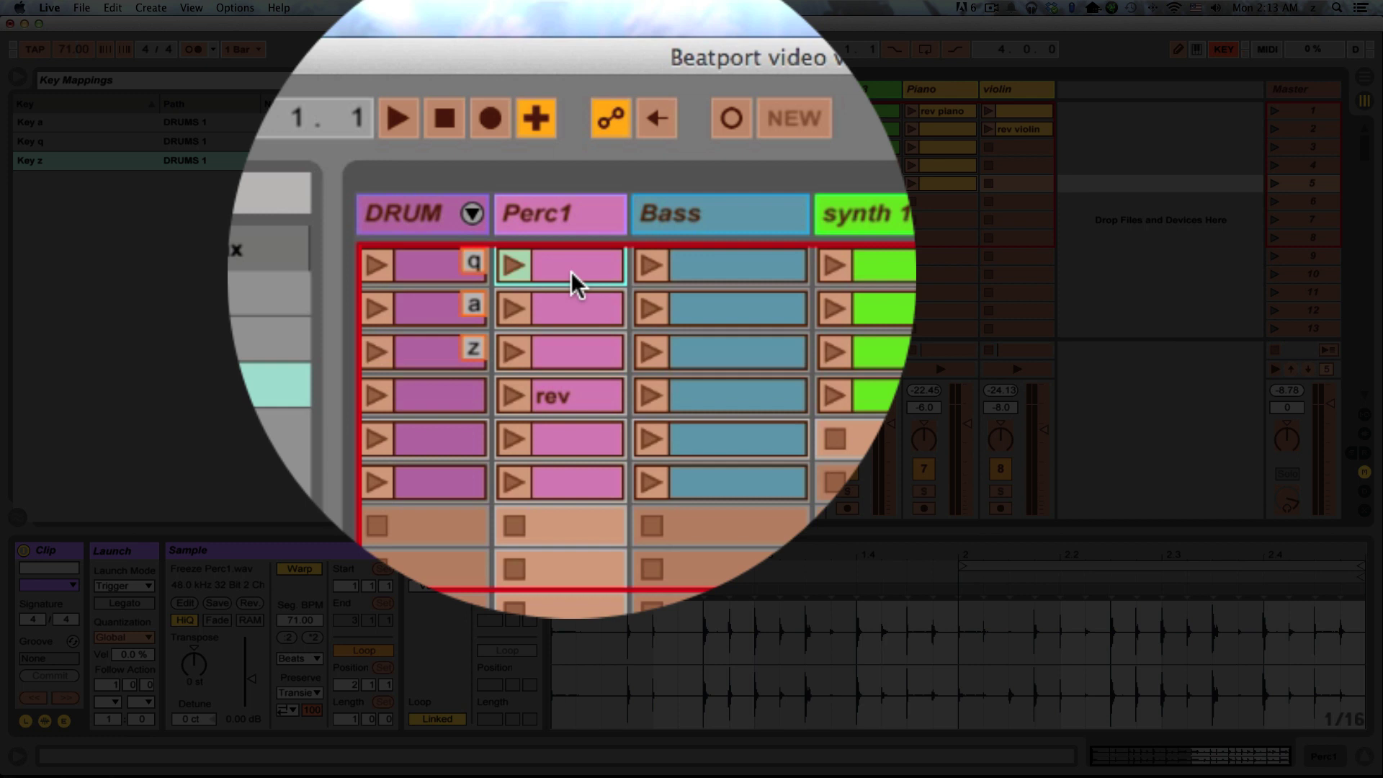
key(w)
click(574, 301)
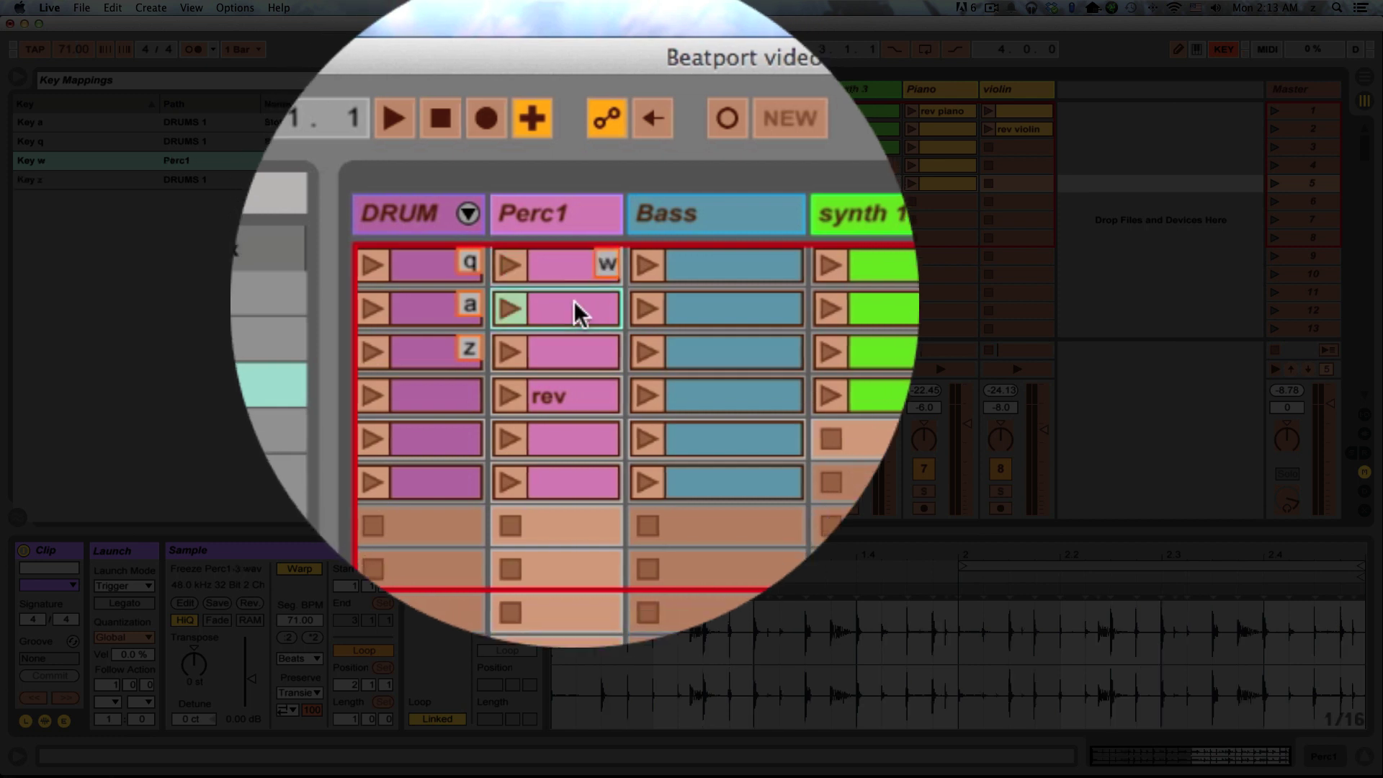
key(s)
click(577, 342)
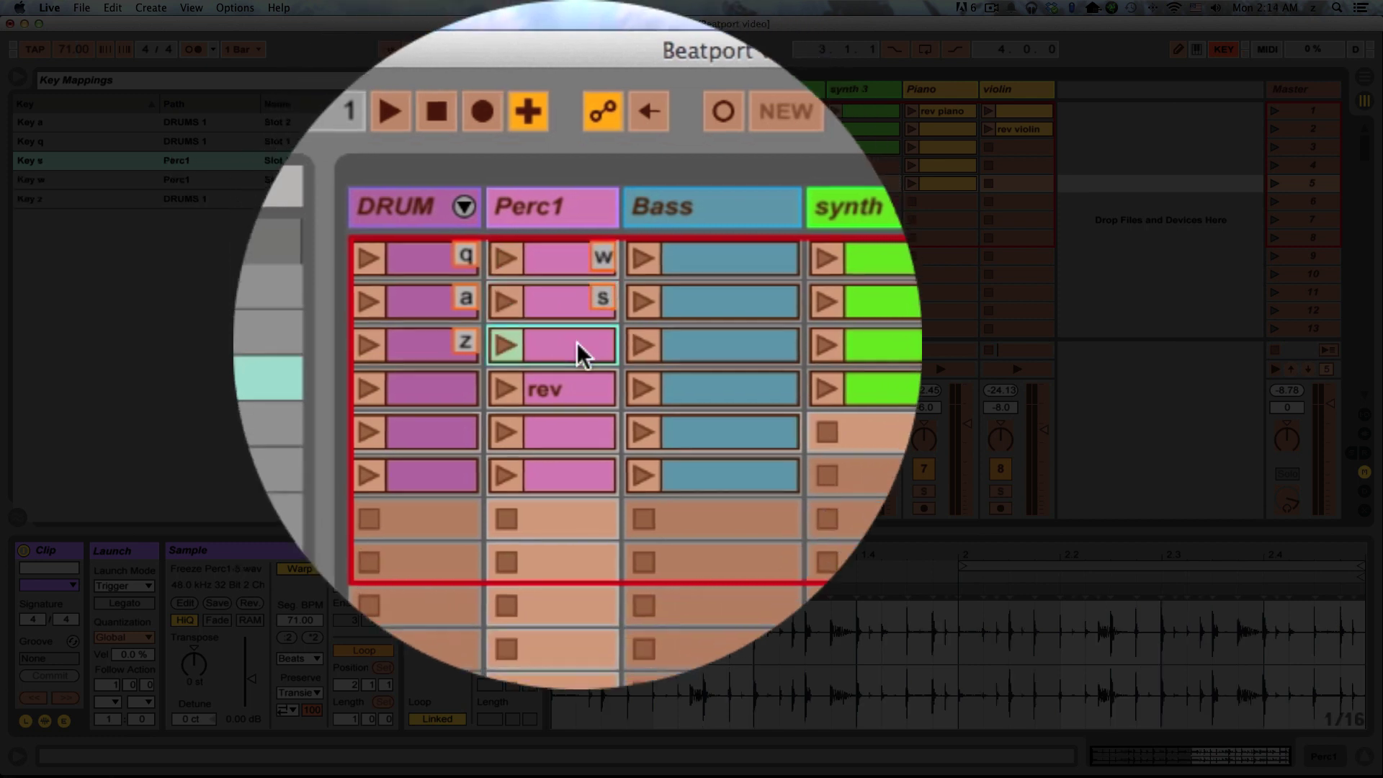
key(x)
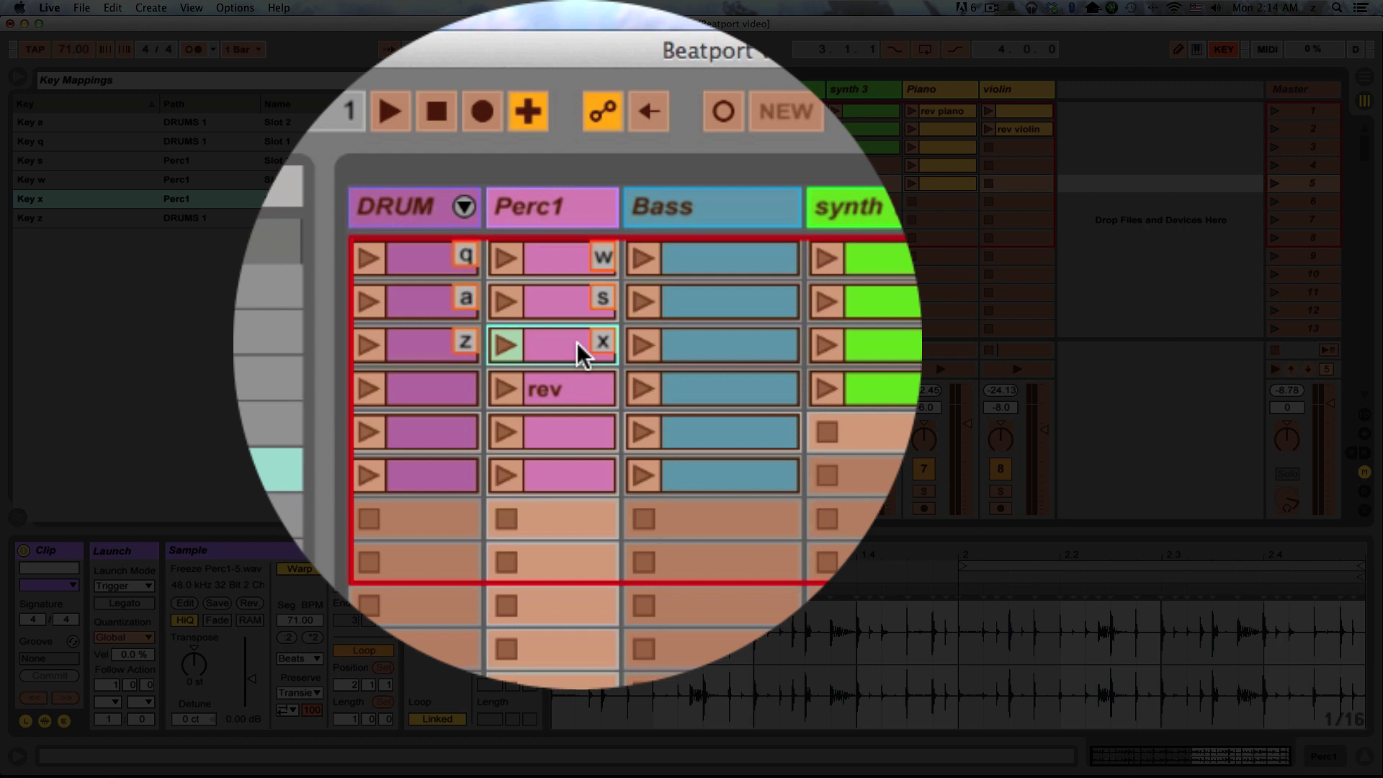
Step: Map DRUM slots 4–6 to Shift+Q, Shift+A, Shift+Z, exit Key Map, and arm recording
click(529, 343)
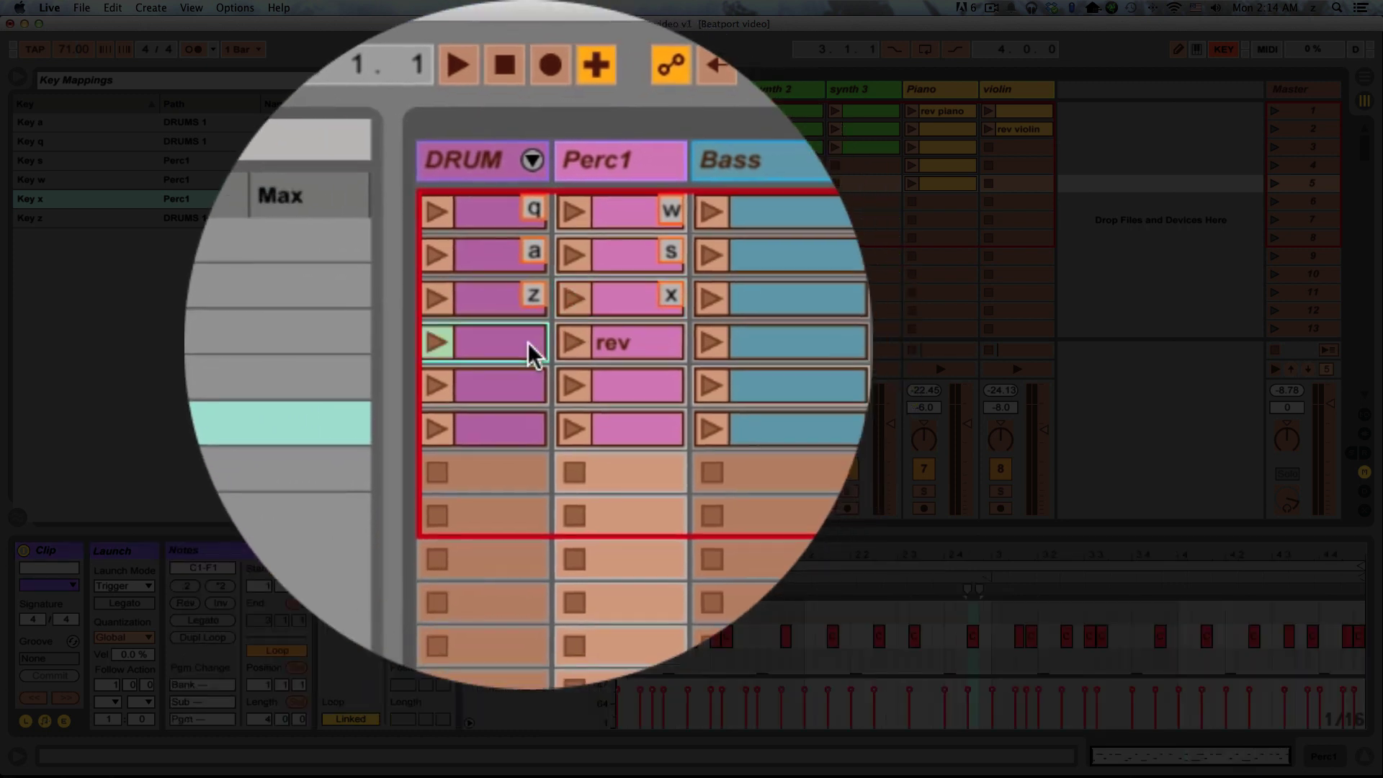
key(shift+q)
click(526, 386)
key(shift+a)
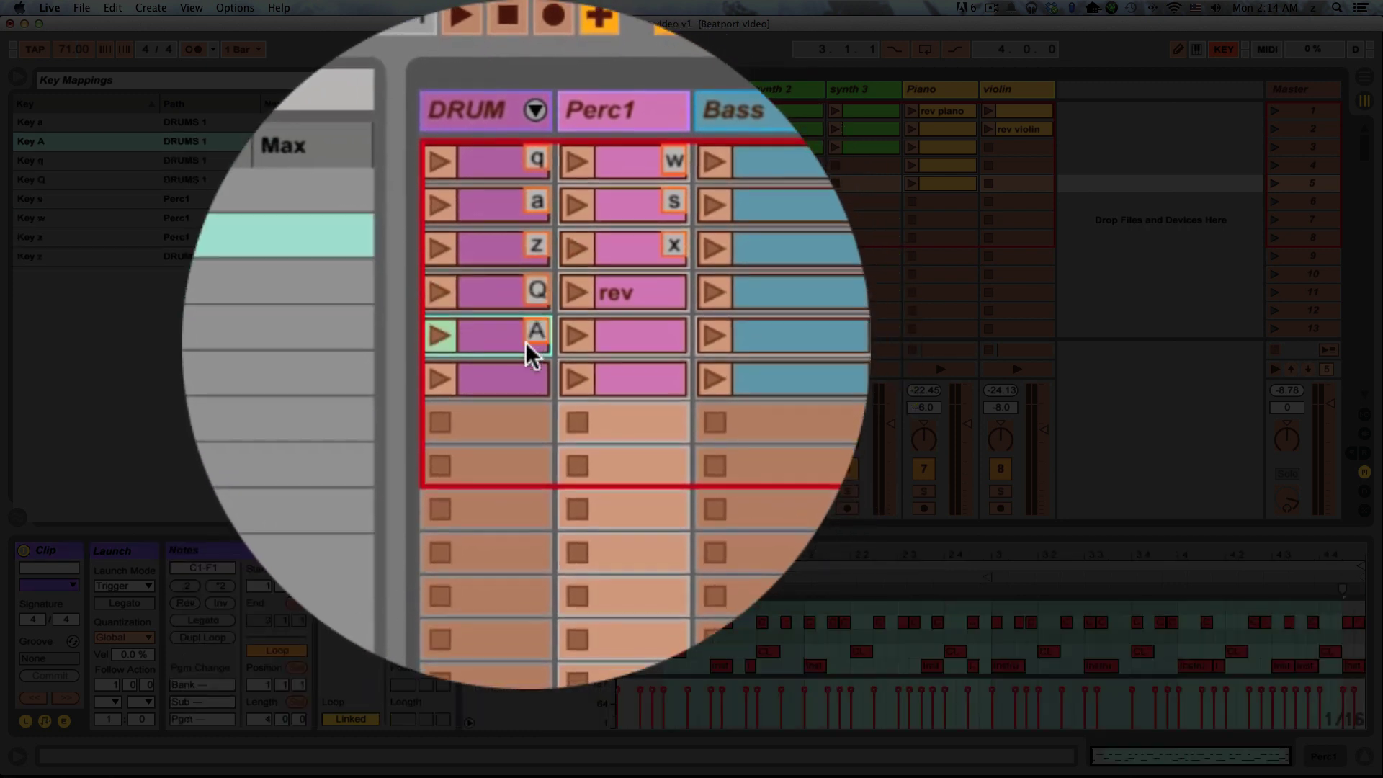
click(527, 379)
key(shift+z)
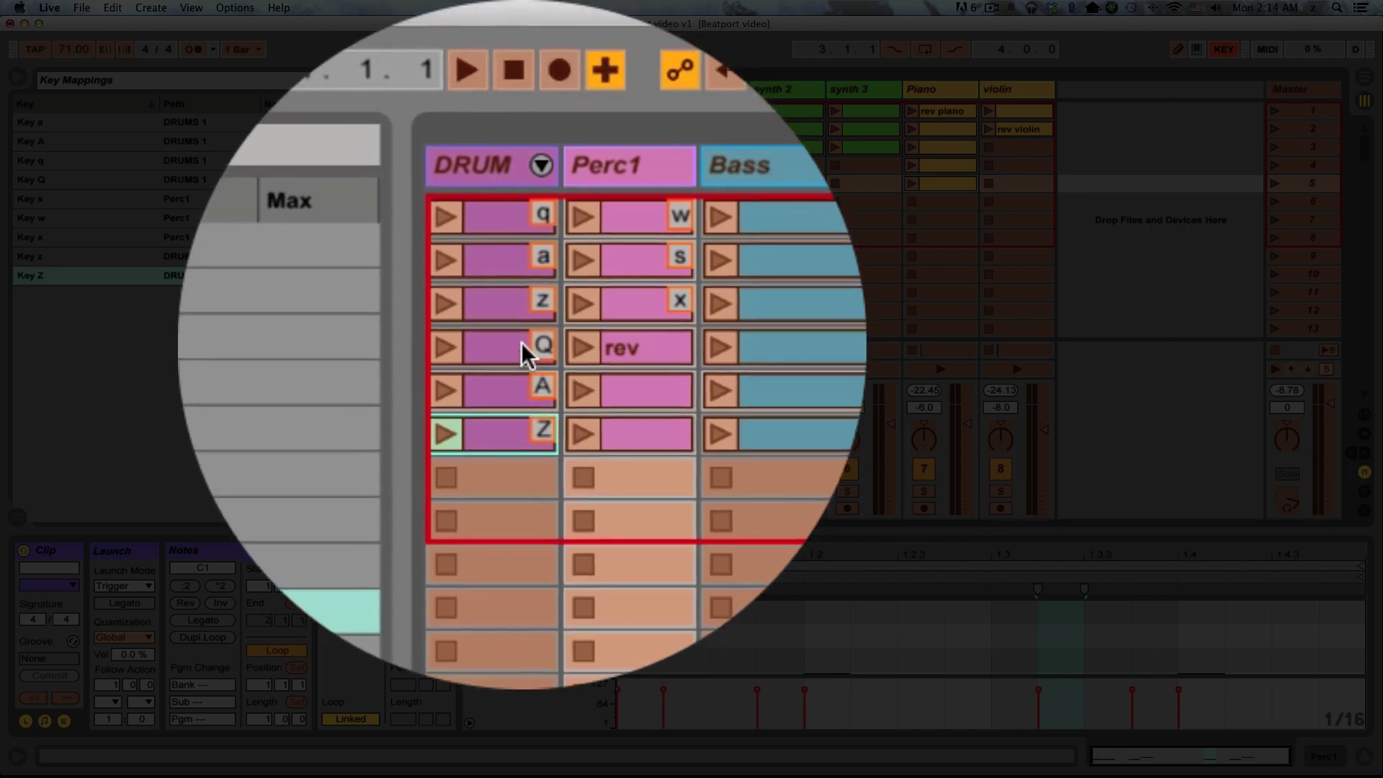
click(522, 343)
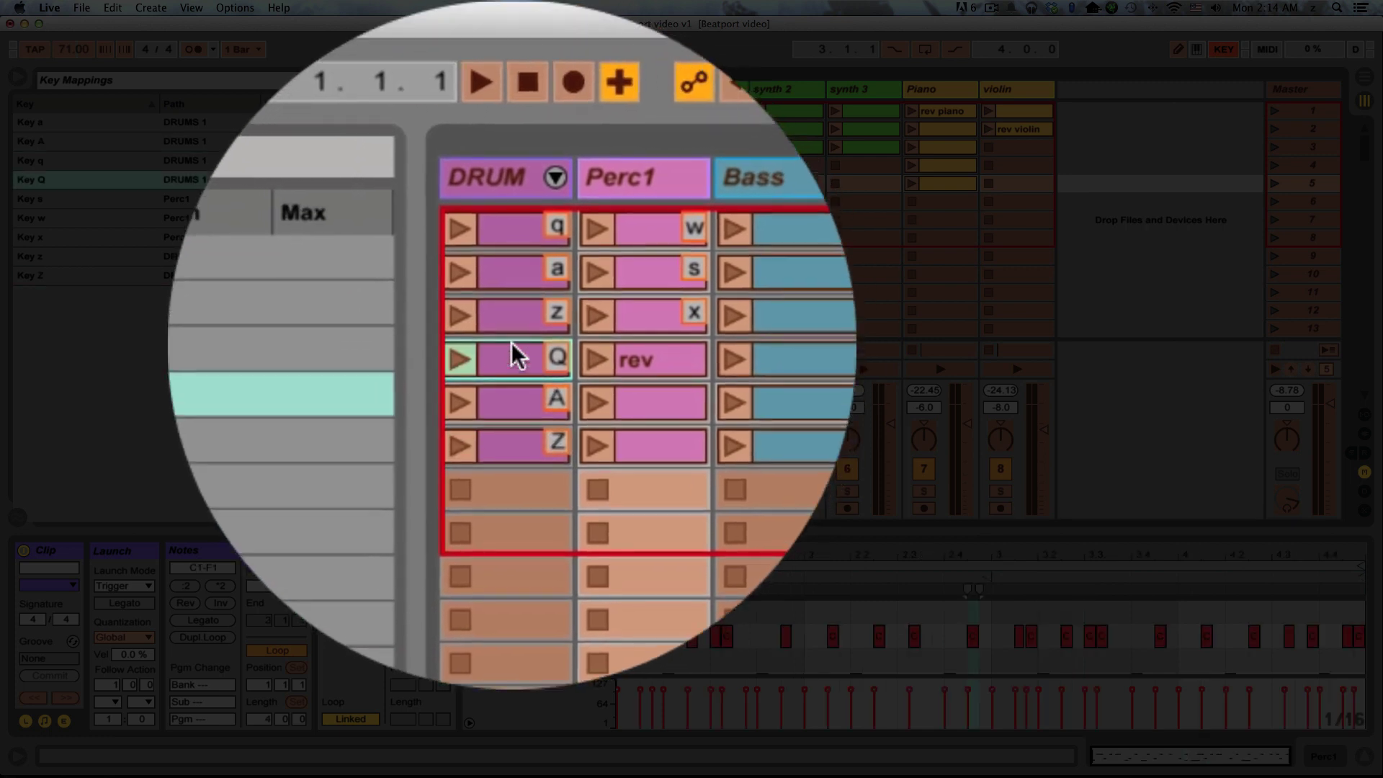
click(510, 258)
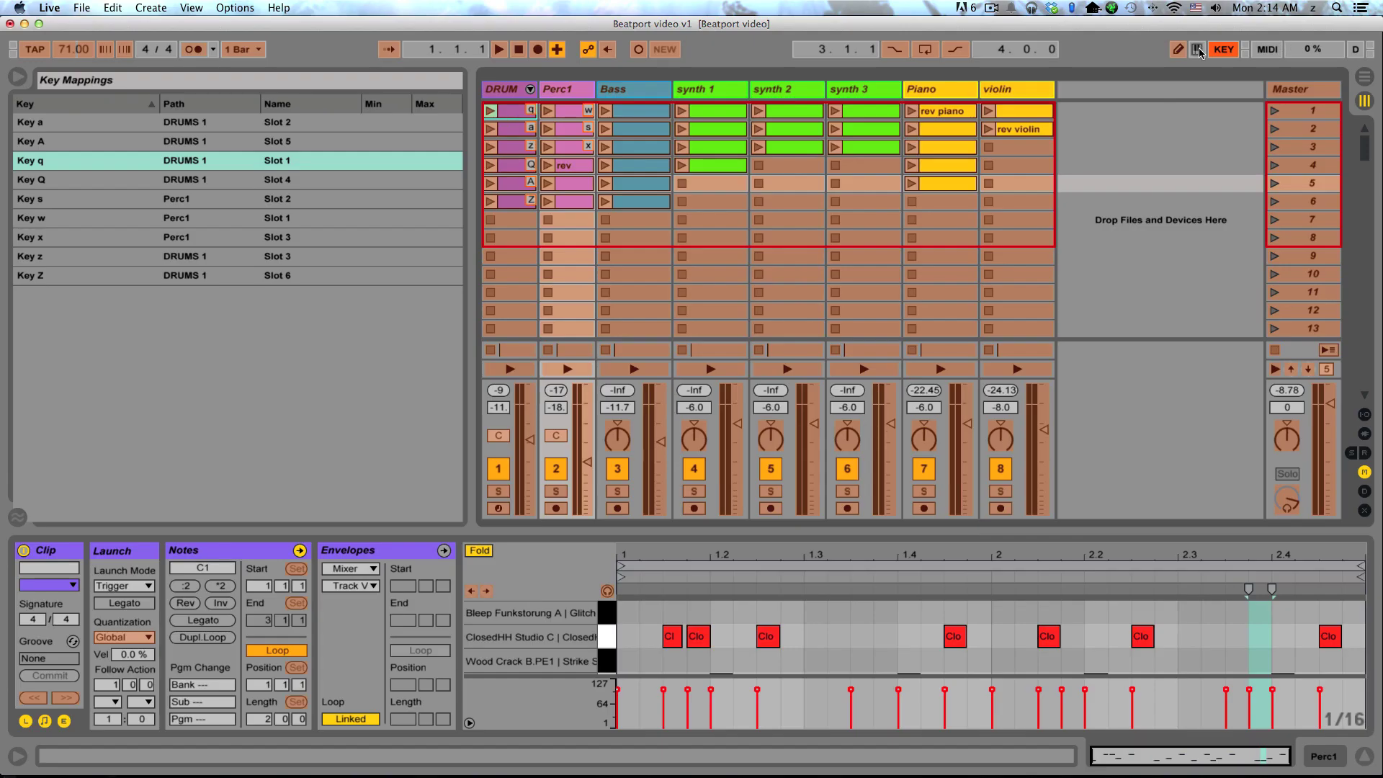
click(1225, 49)
click(539, 51)
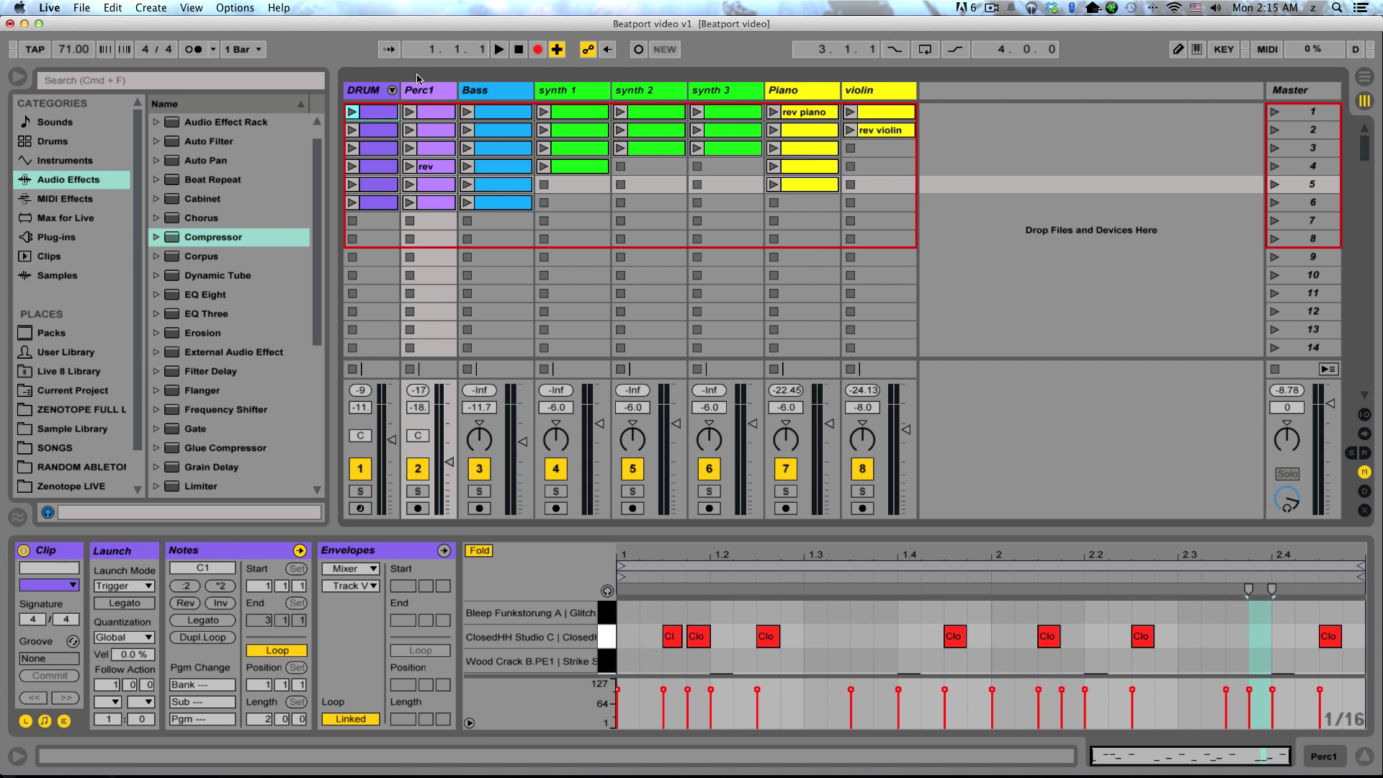
click(151, 7)
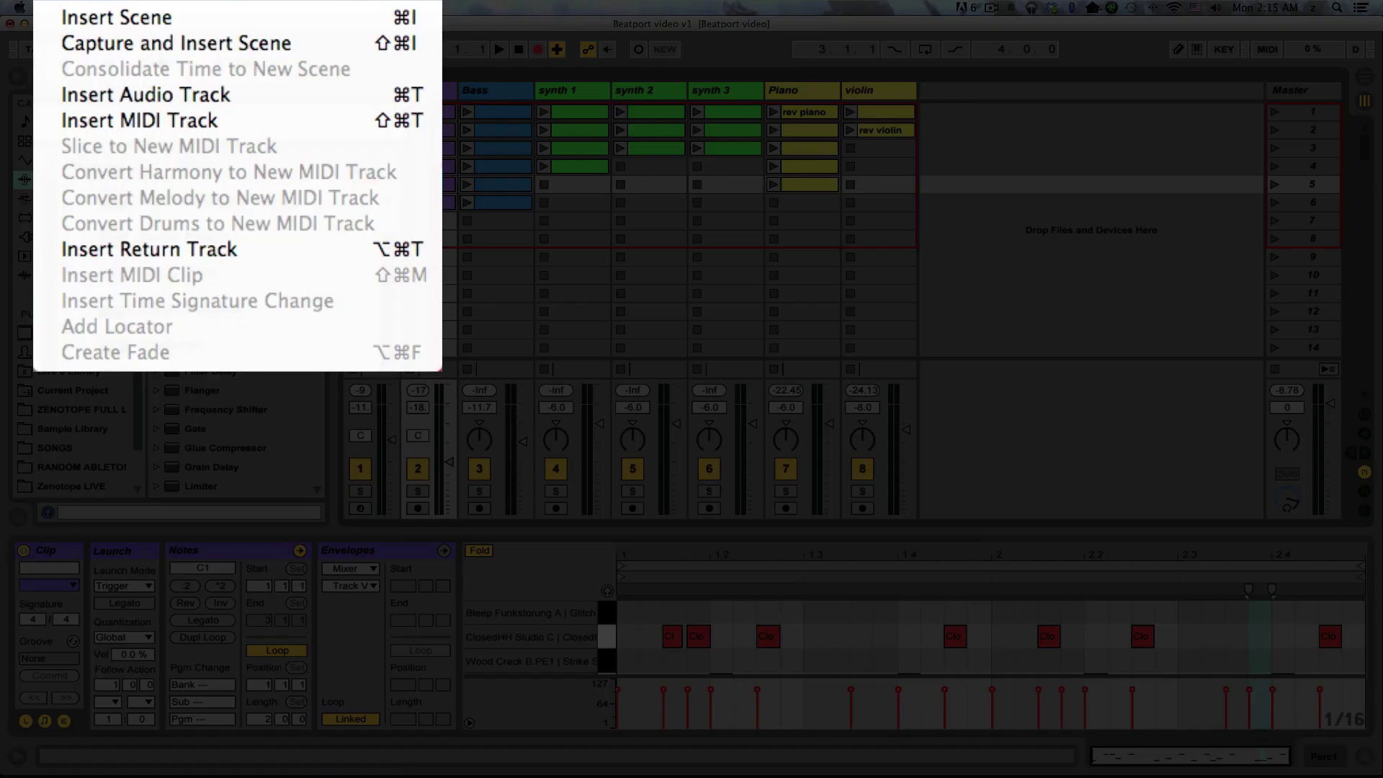
key(Escape)
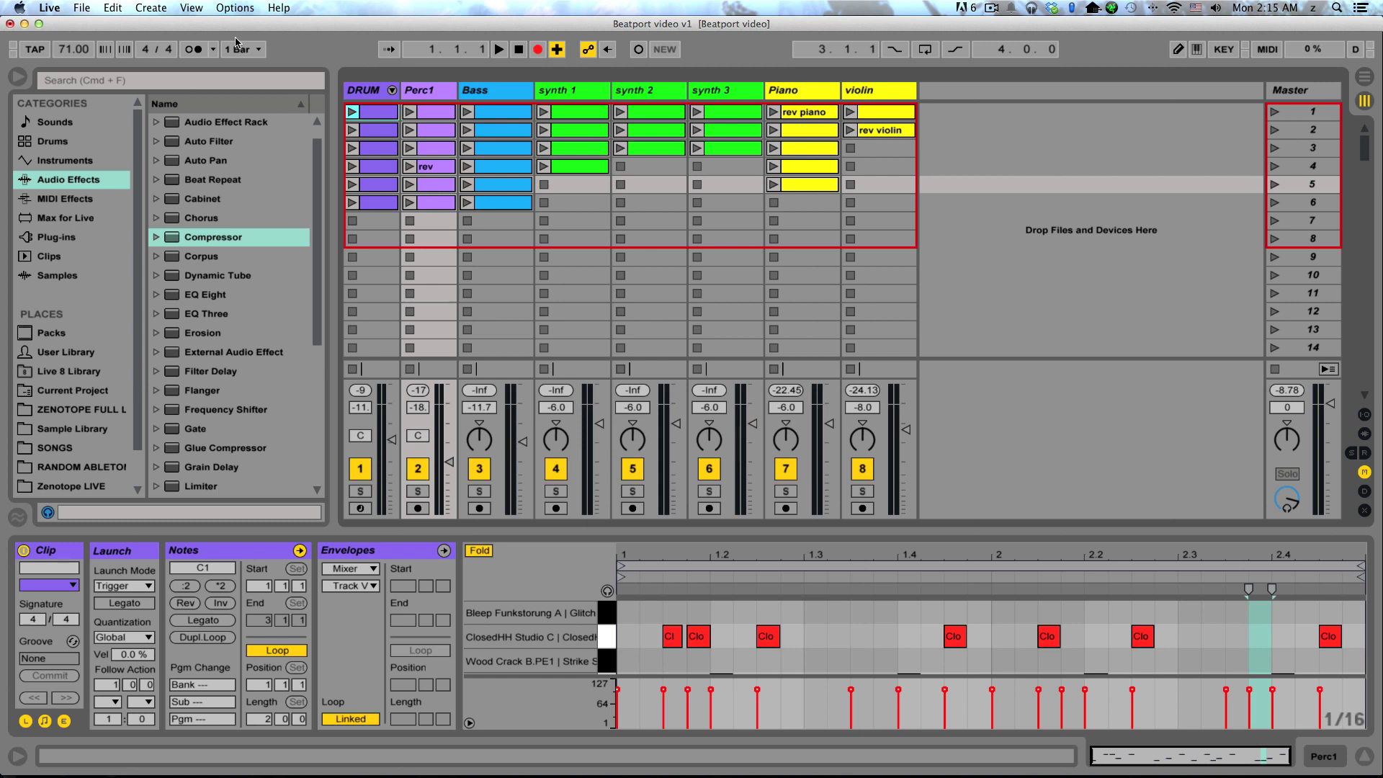
Step: Launch the rev piano clip and capture it into new scene 231 after scene 8
click(773, 113)
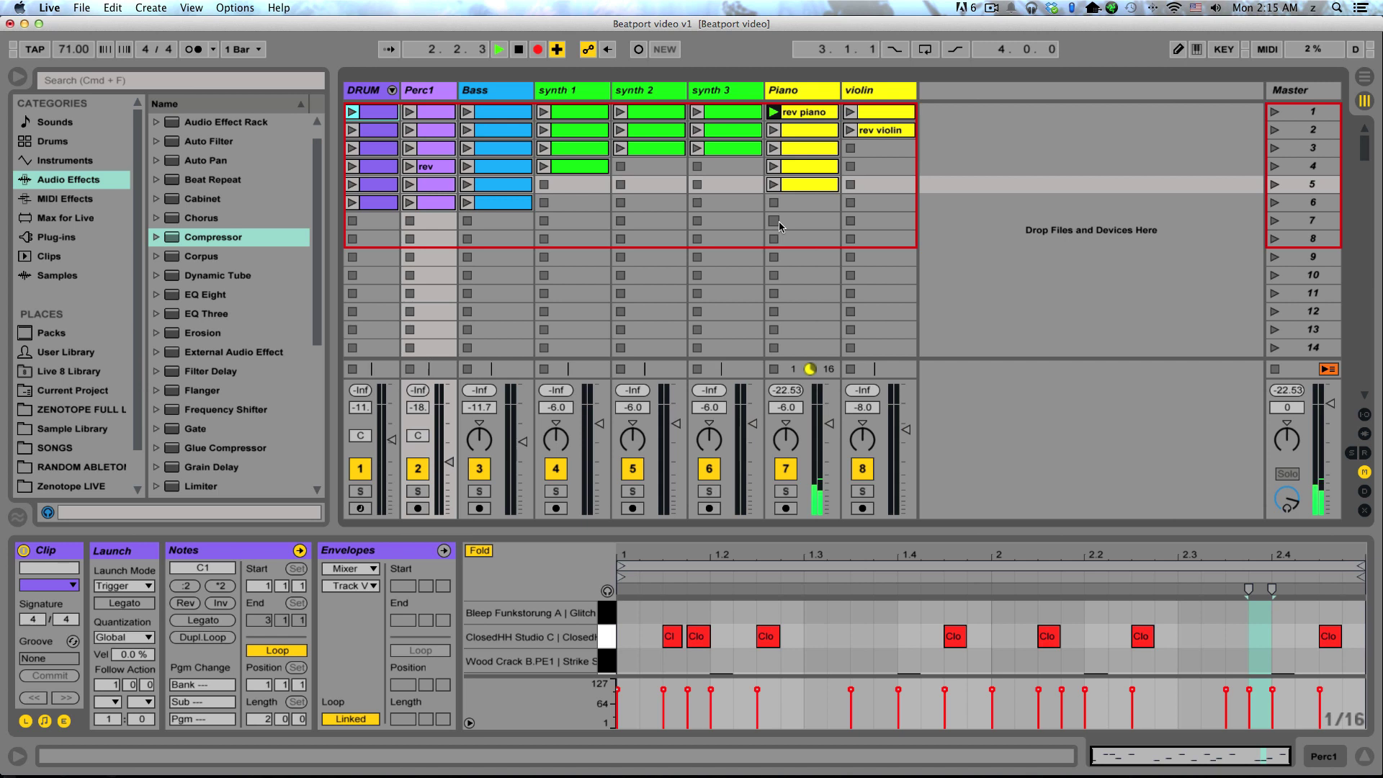
key(space)
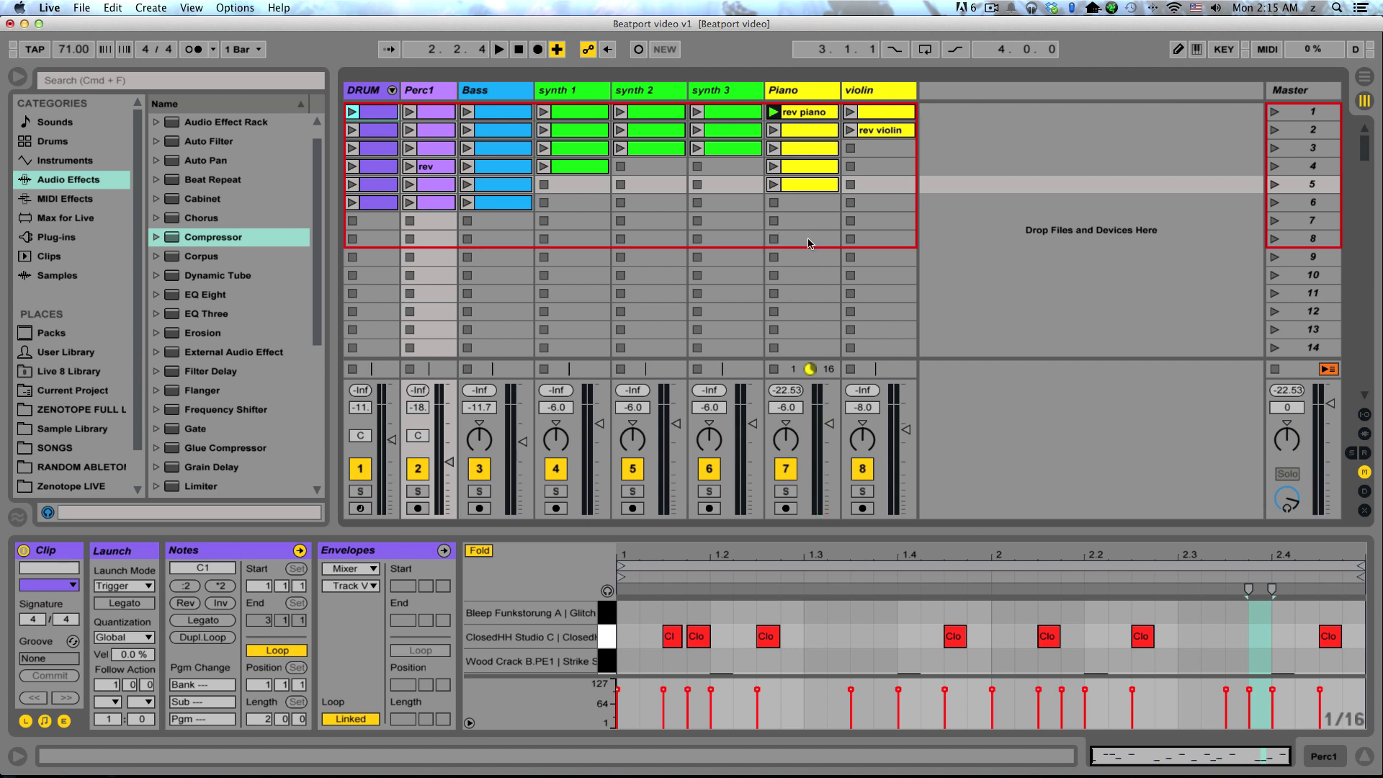
click(807, 240)
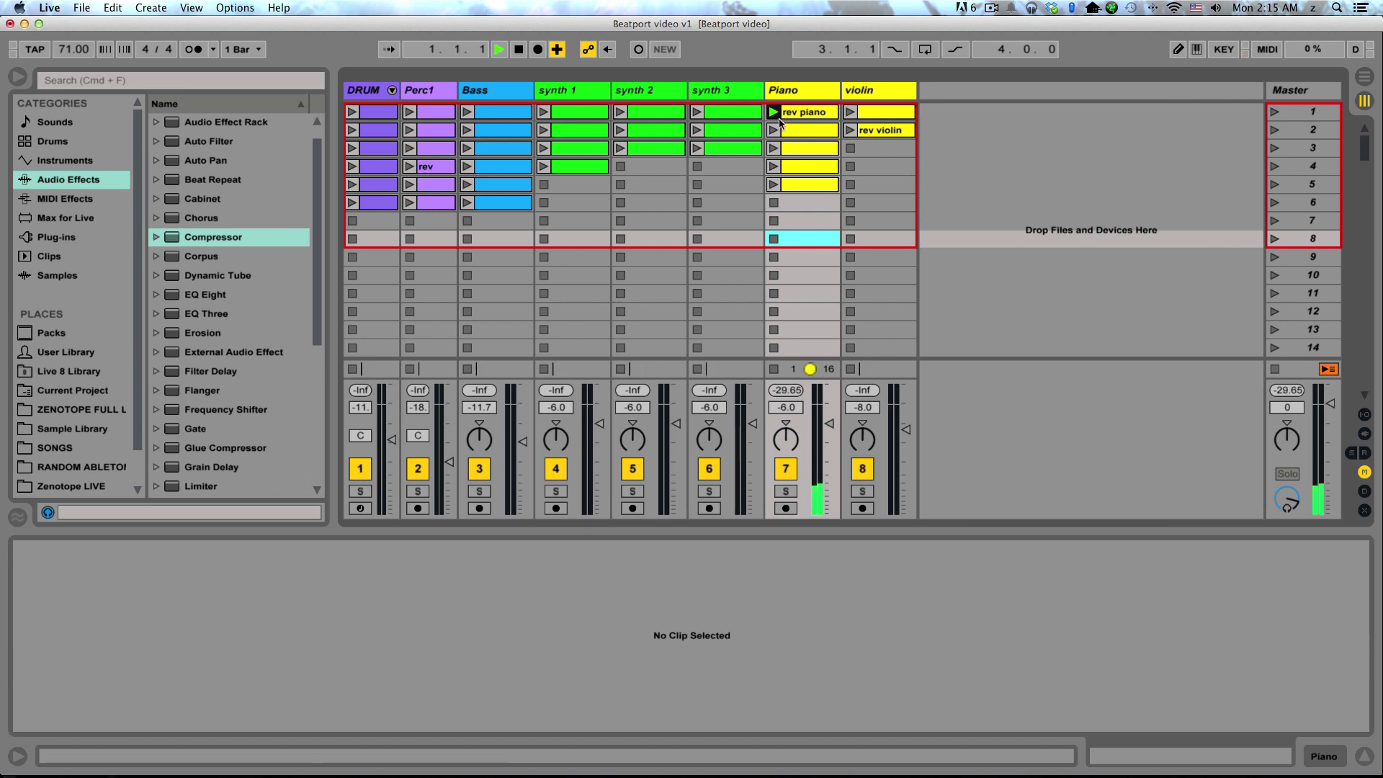
key(super+shift+i)
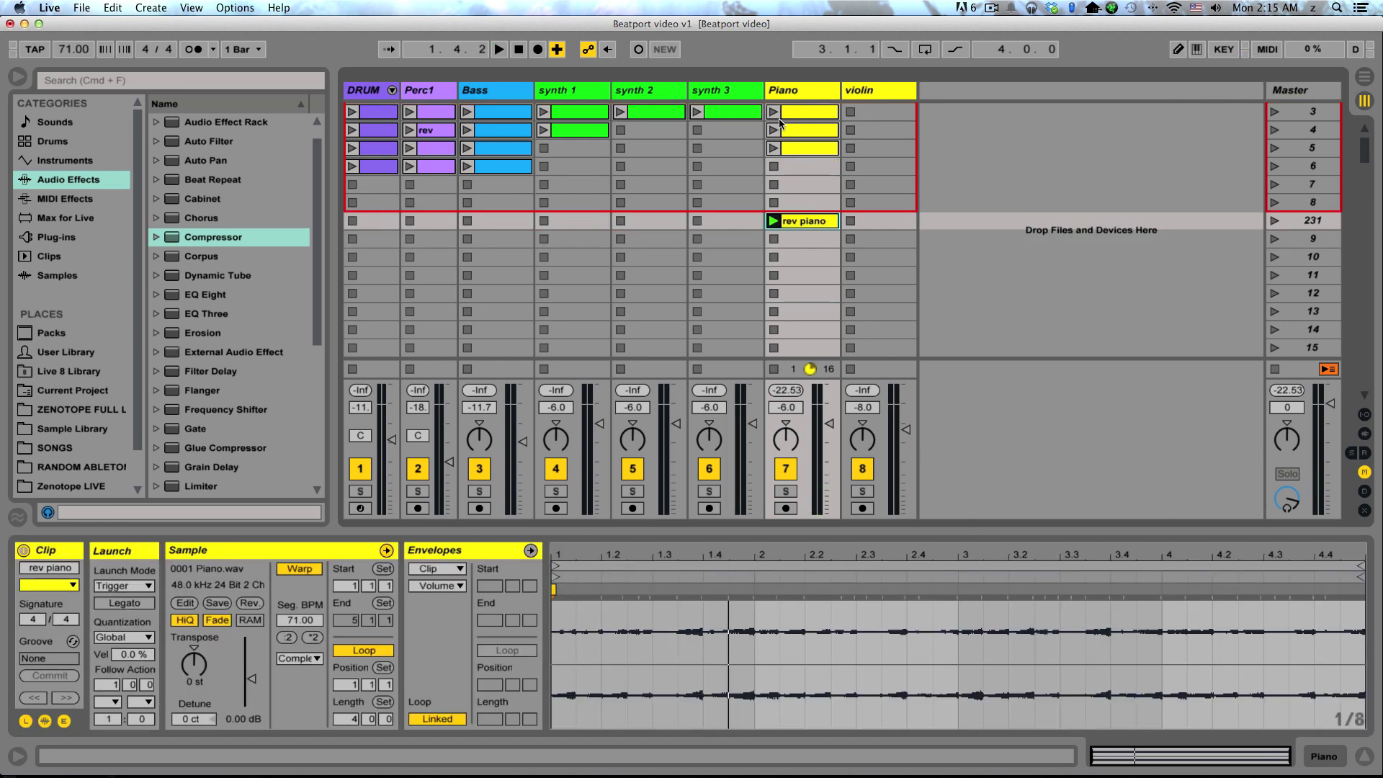
scroll(803, 238, up, 2)
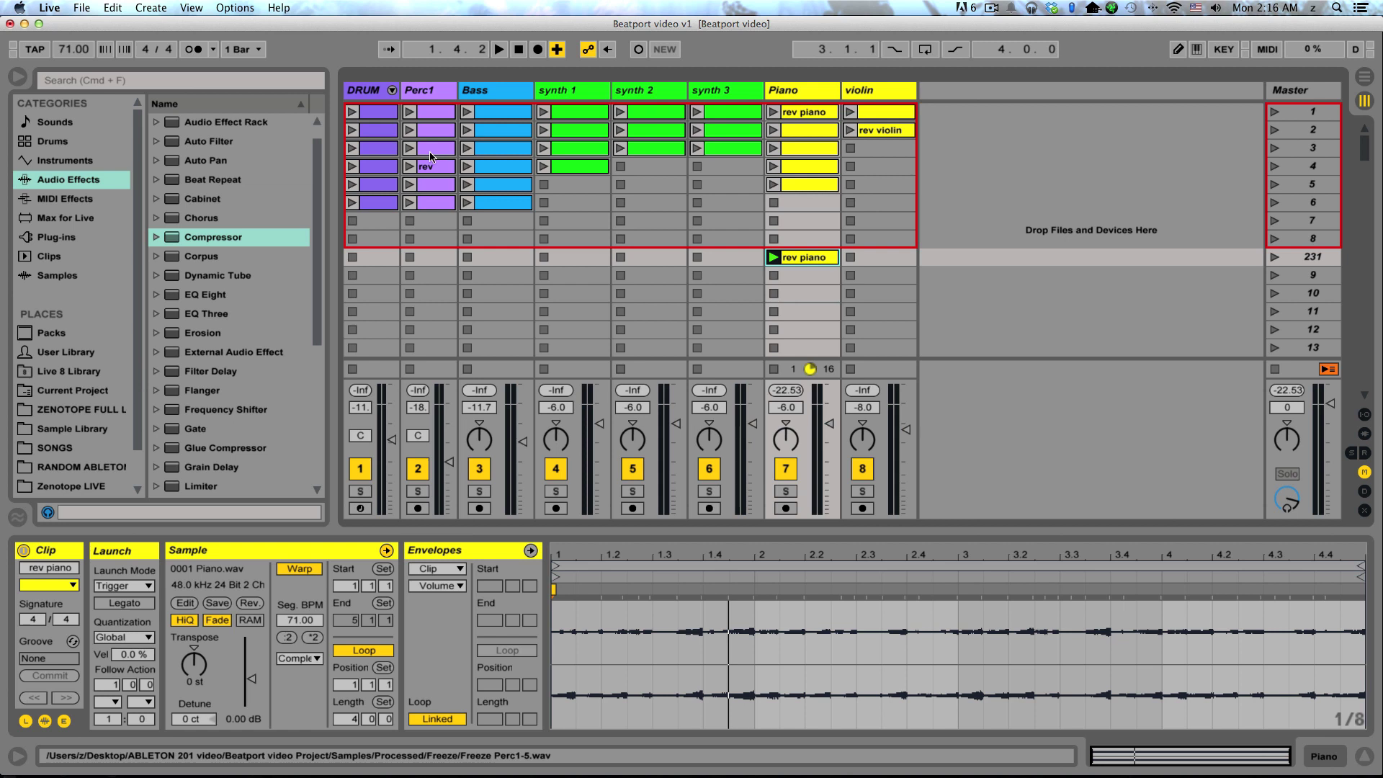
Step: Launch the scene-2 Perc1 clip and capture it with rev piano into new scene 232
click(412, 134)
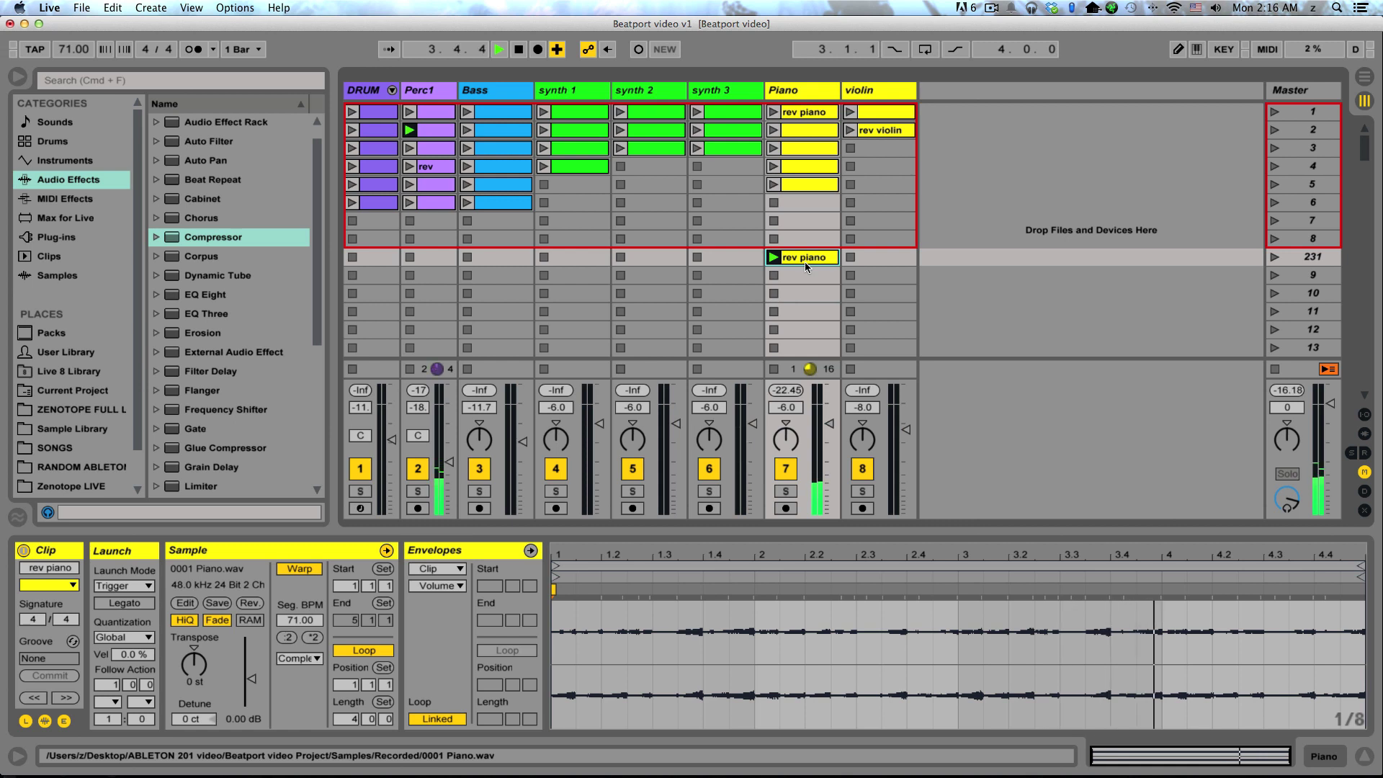
key(super+shift+i)
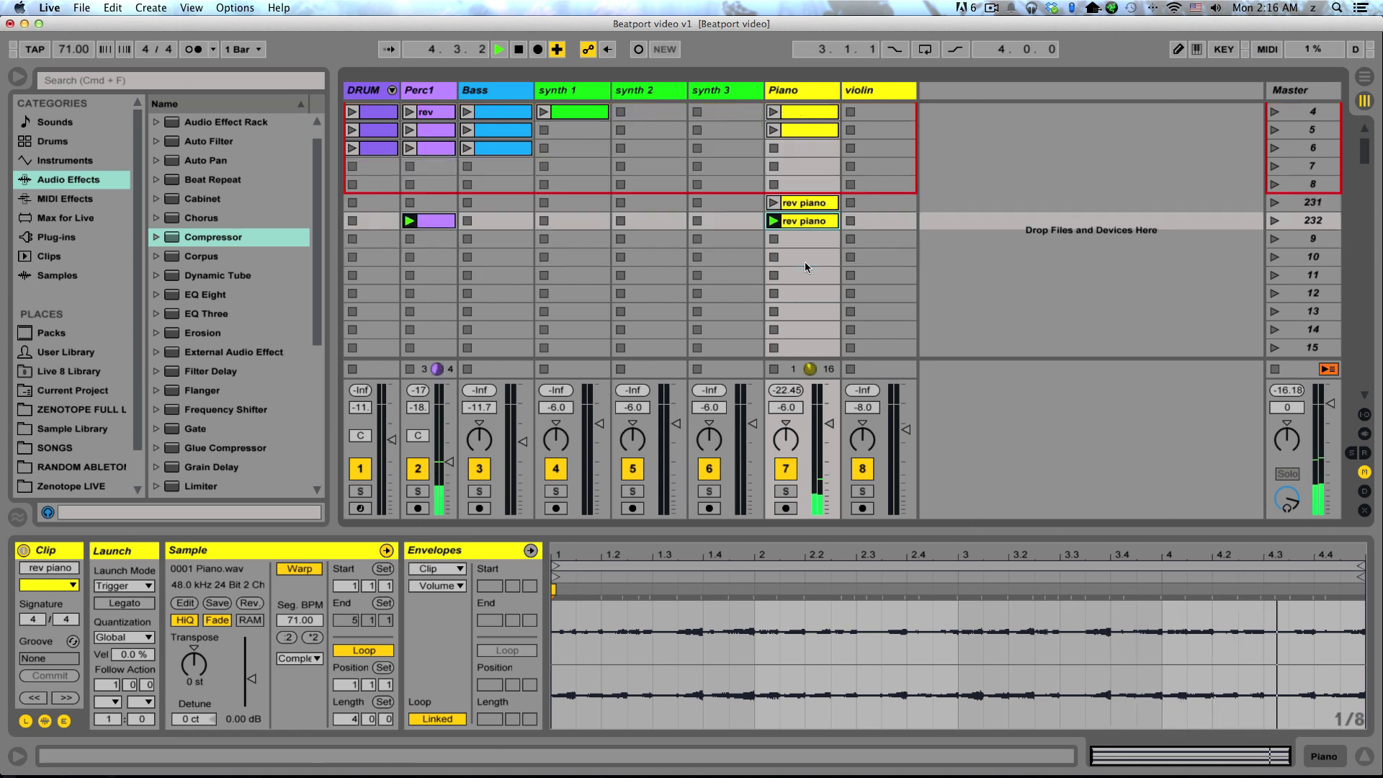
scroll(805, 266, up, 2)
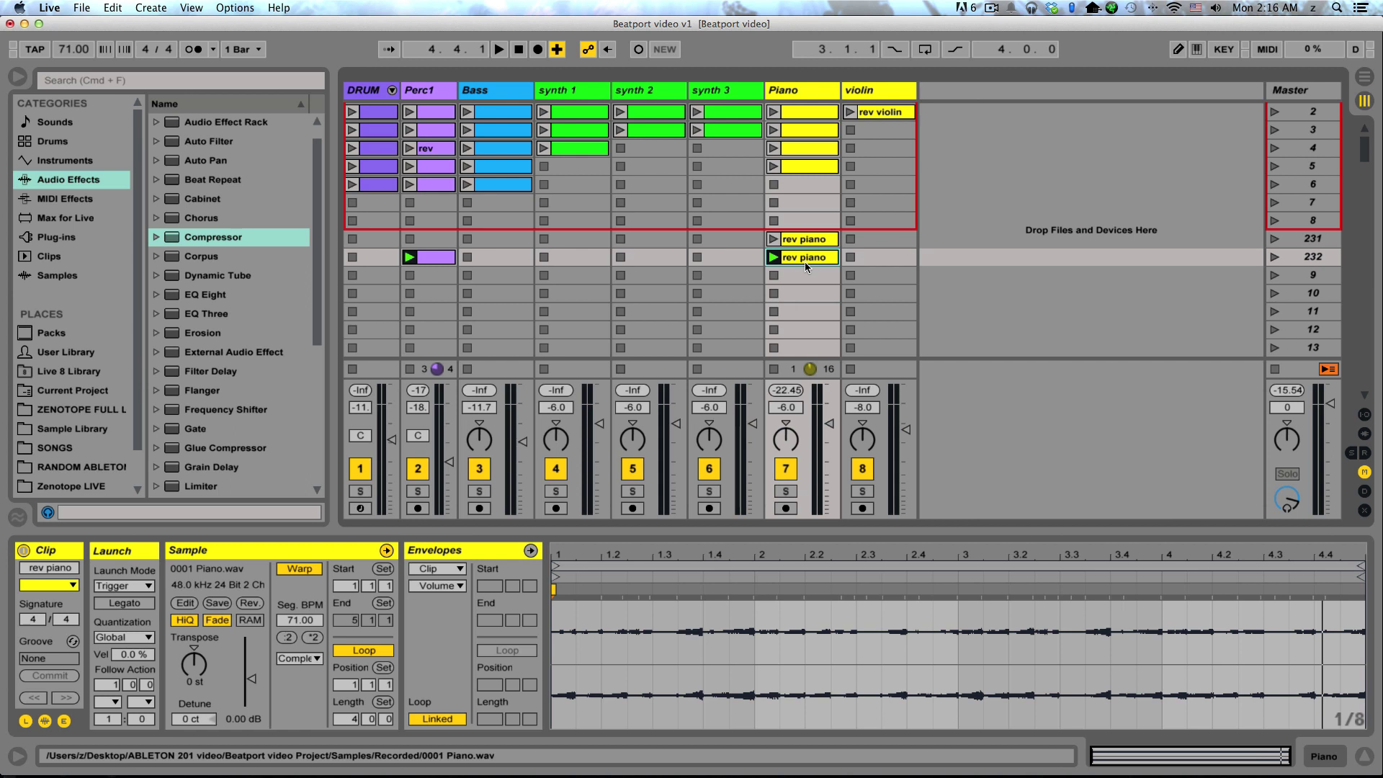
scroll(805, 263, up, 1)
click(804, 268)
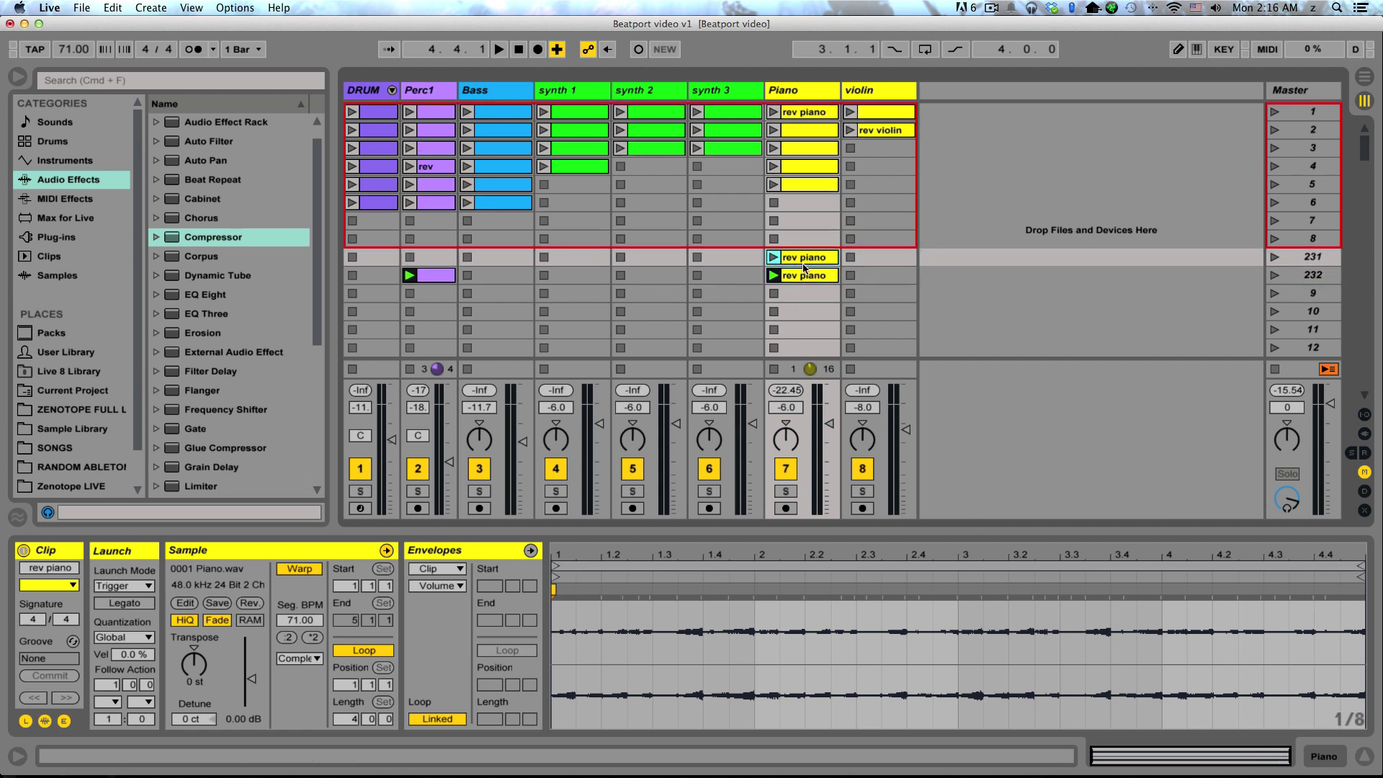
click(802, 277)
click(438, 275)
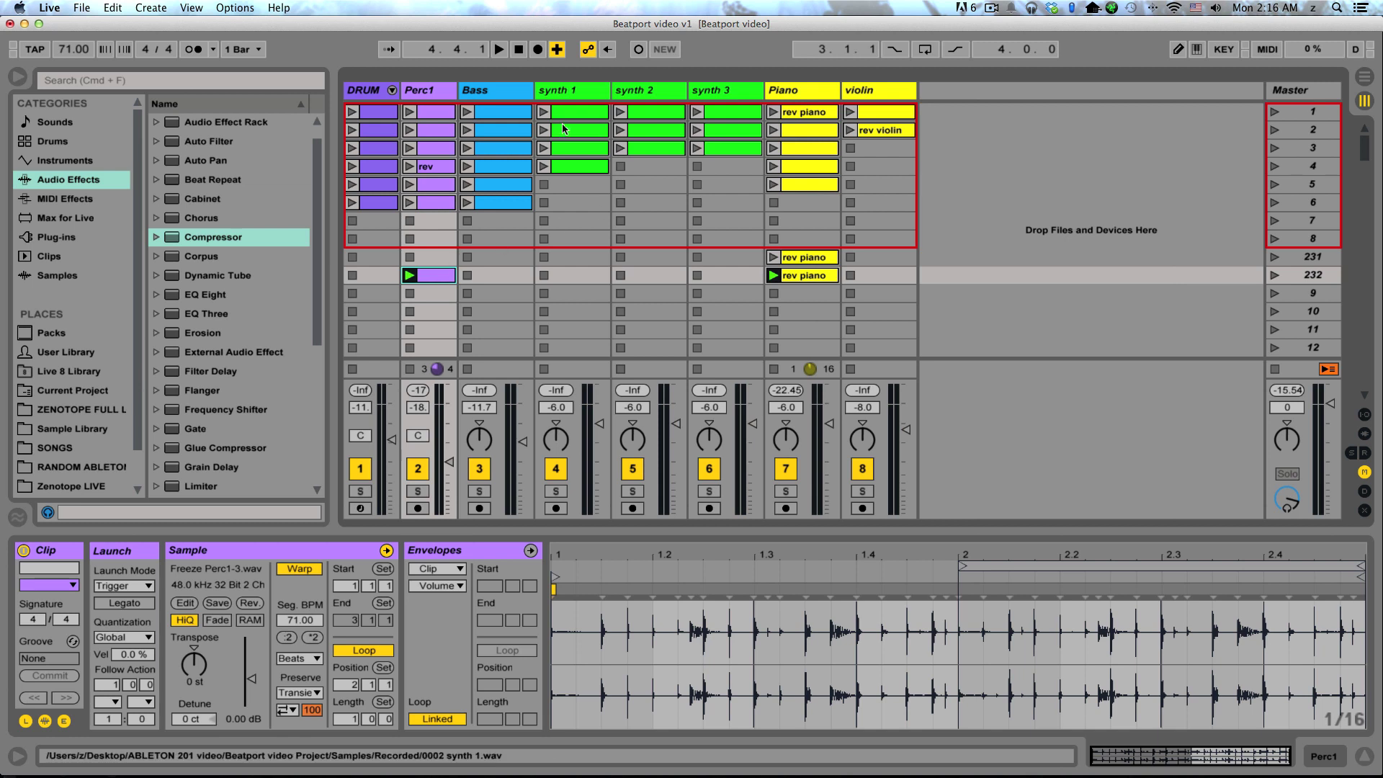
Step: Launch the scene-2 Bass and scene-6 DRUM clips and capture them into scene 233
click(468, 131)
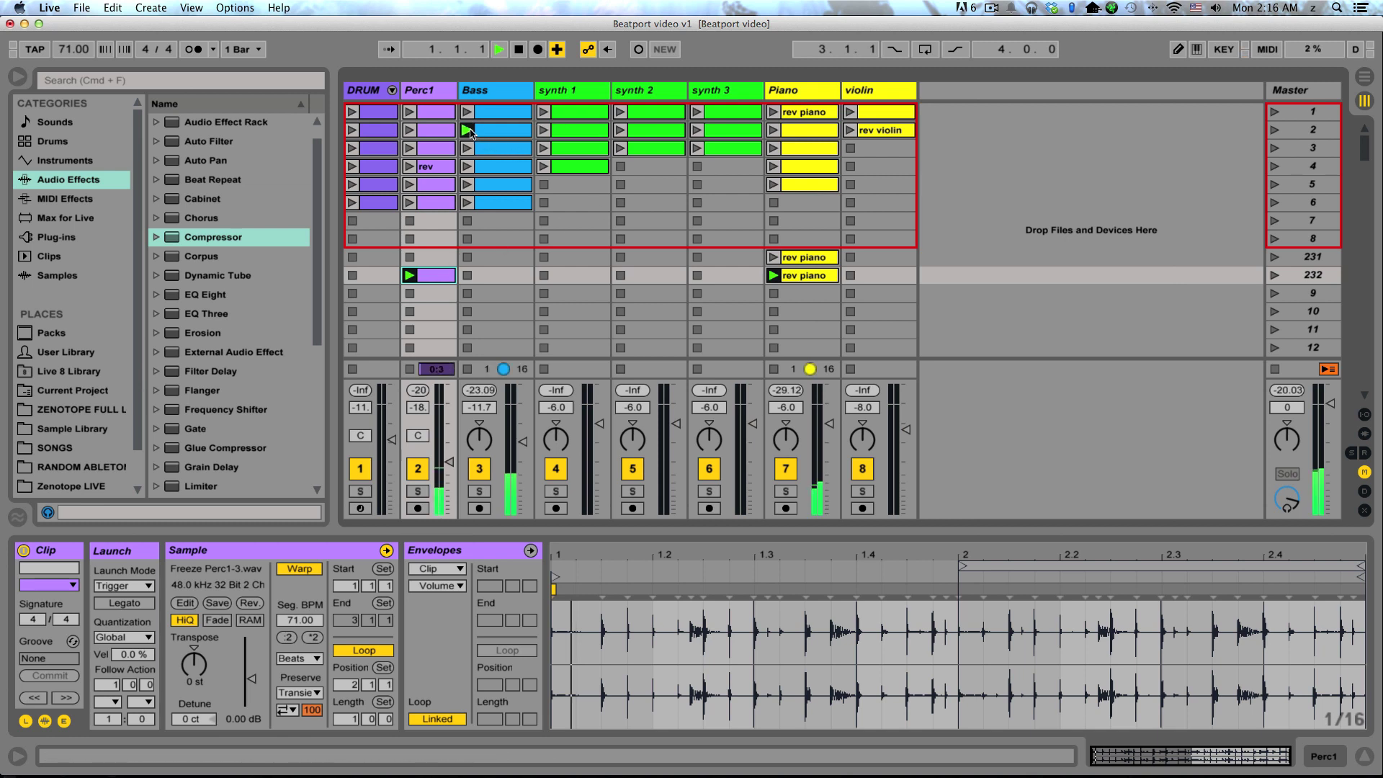
key(space)
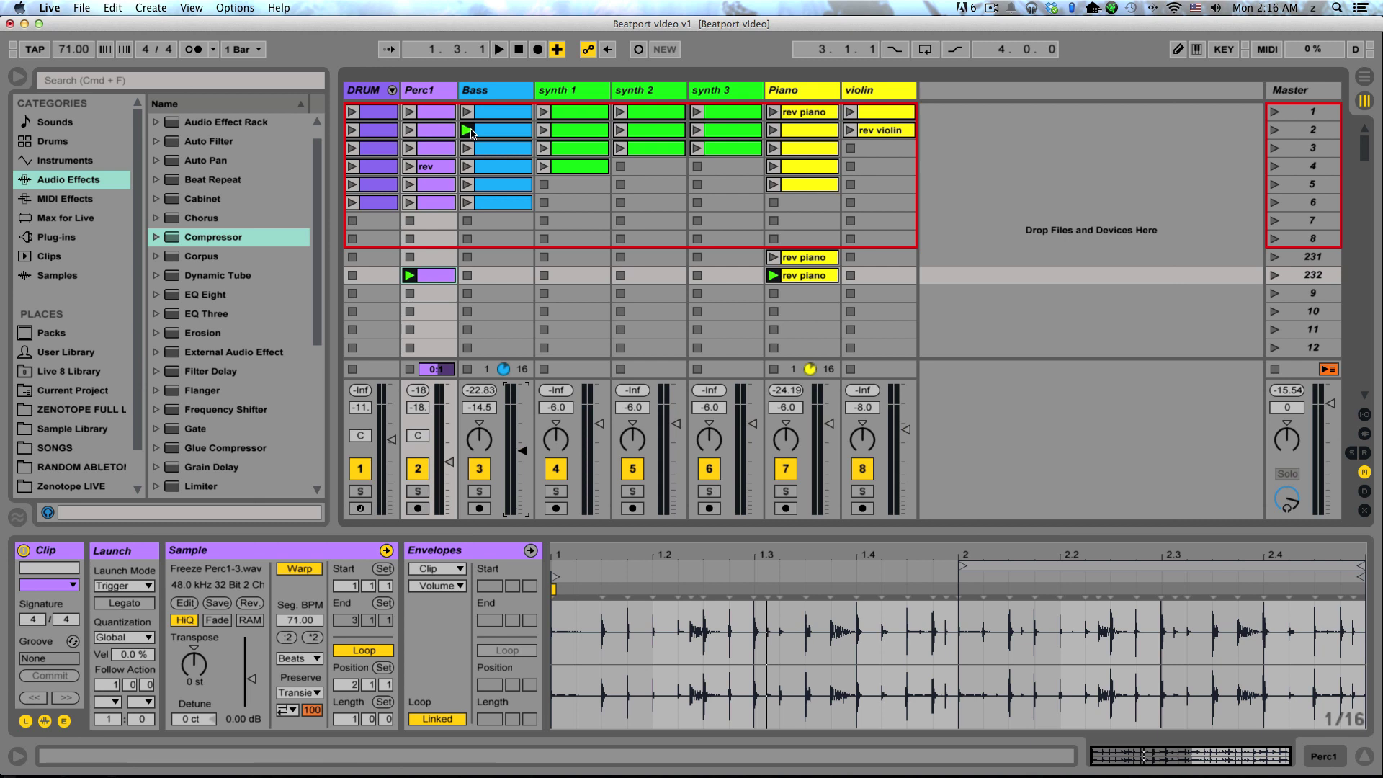
click(467, 130)
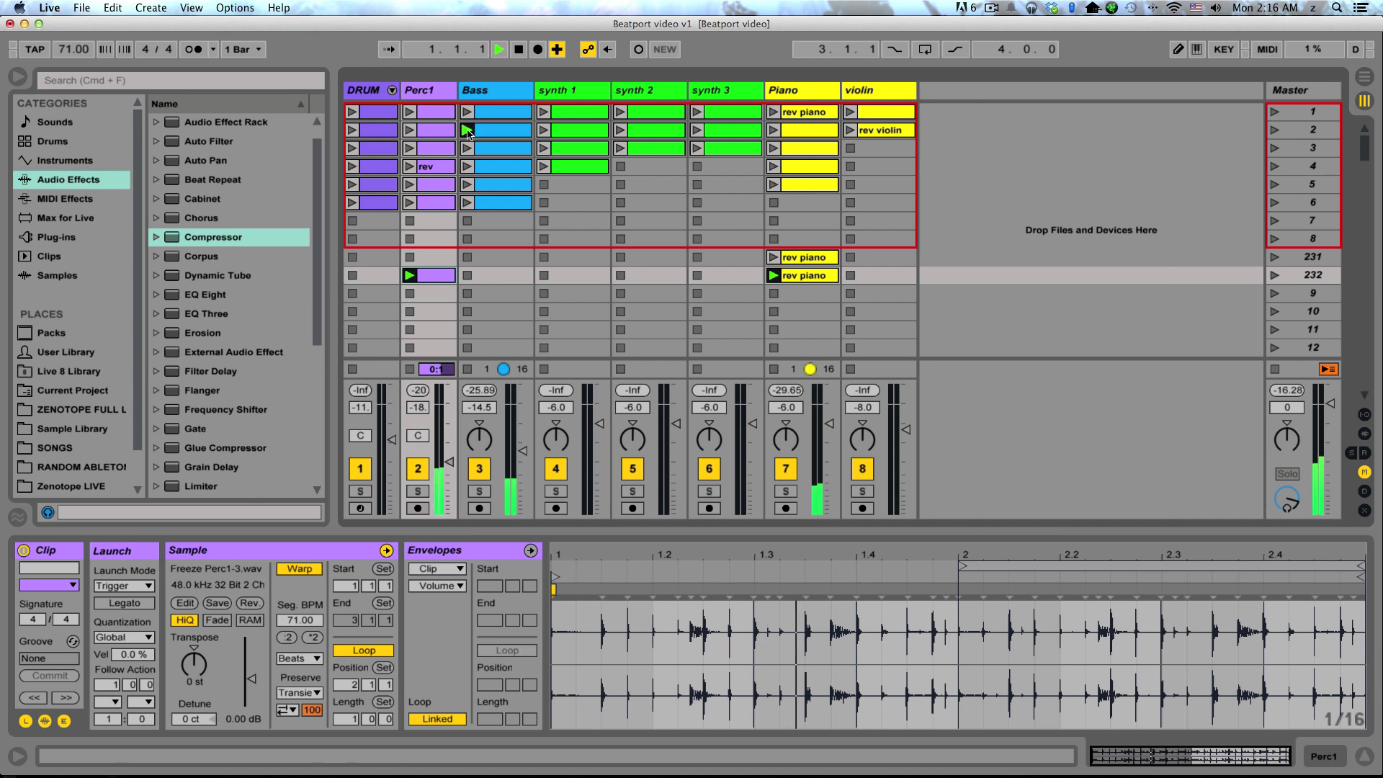
click(353, 203)
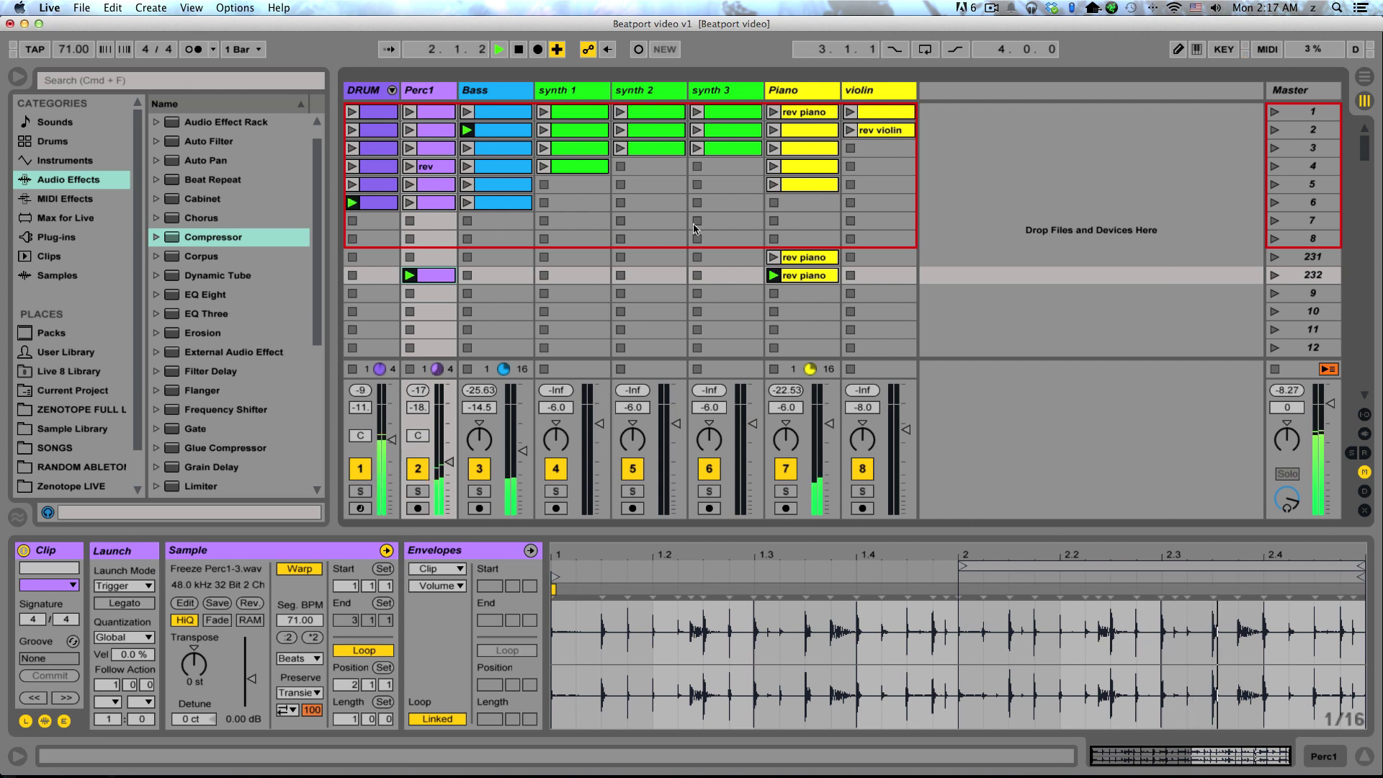
click(801, 279)
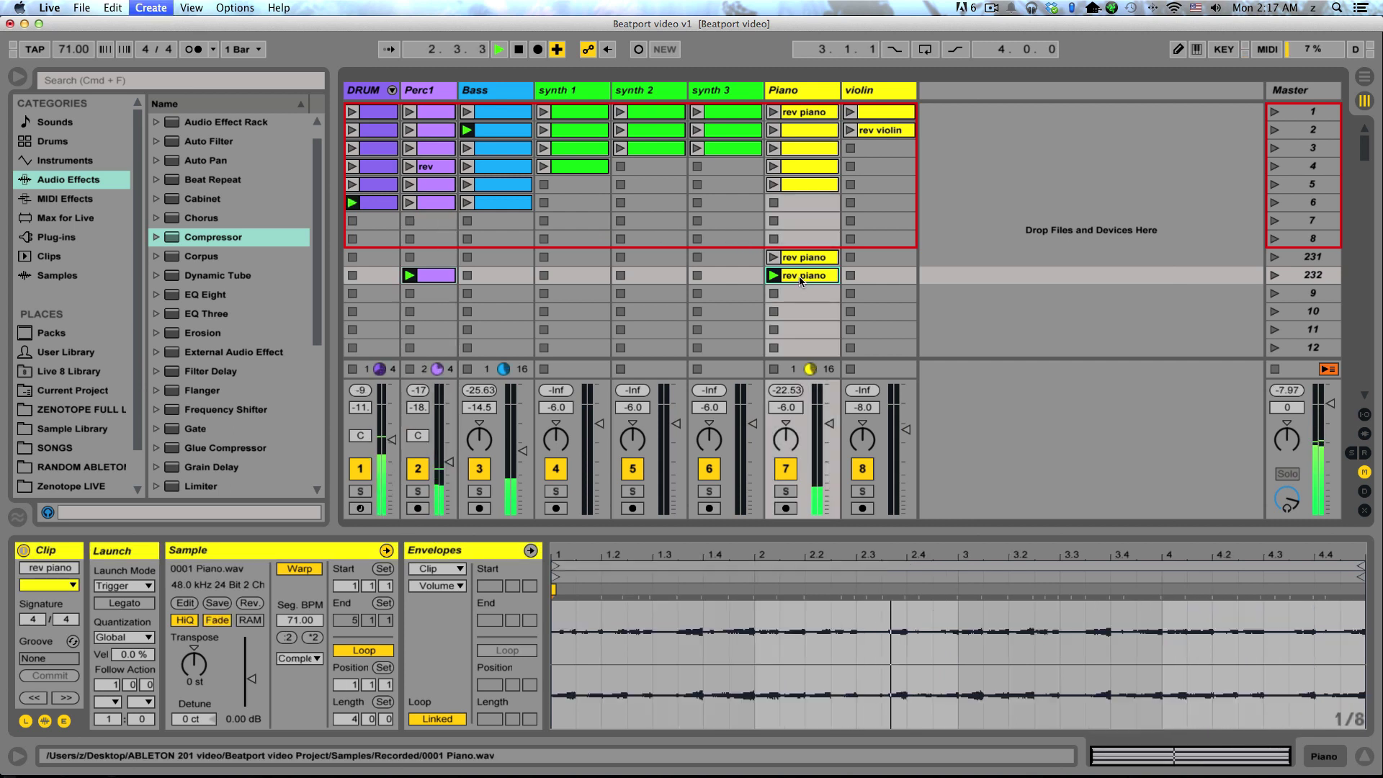
key(super+shift+i)
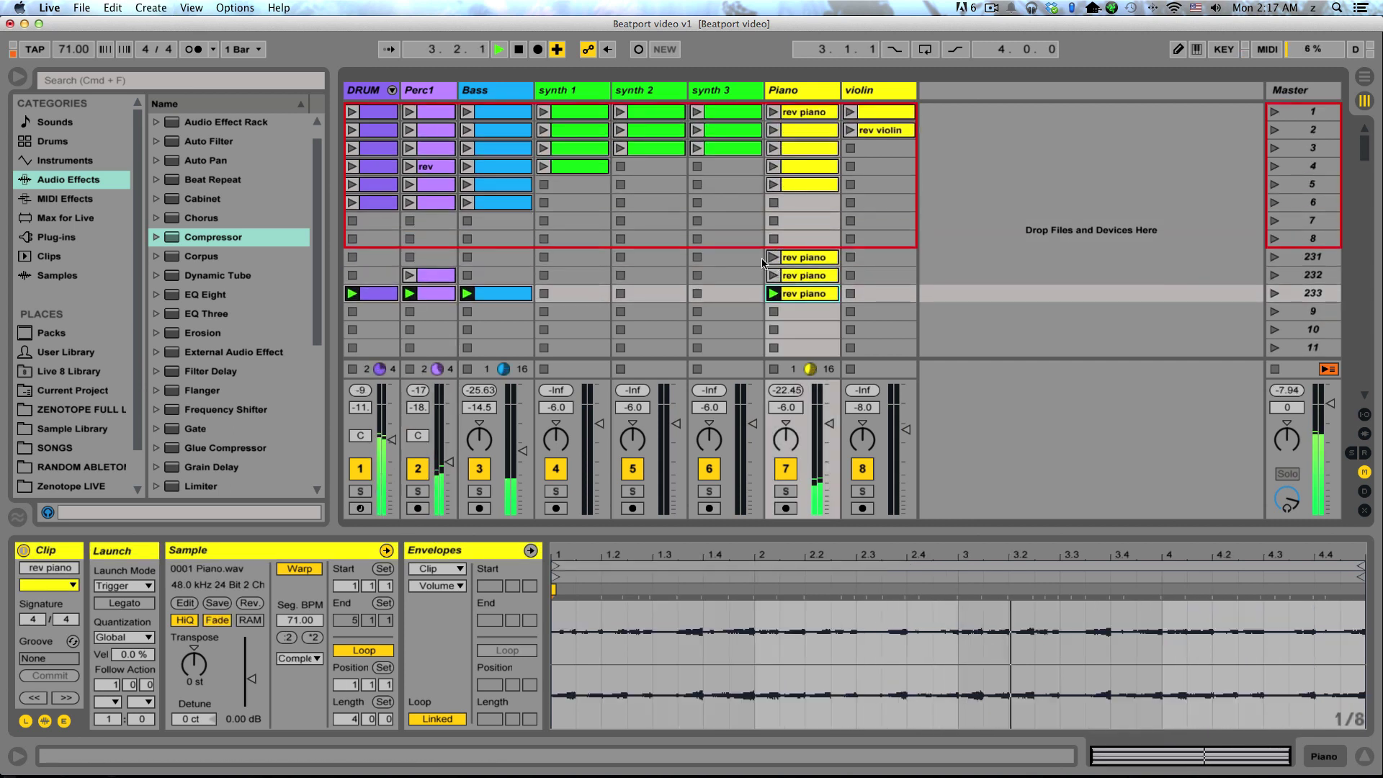
Step: Add synth 1 and Piano clips for scene 234, then synth 3 for scene 235
click(544, 113)
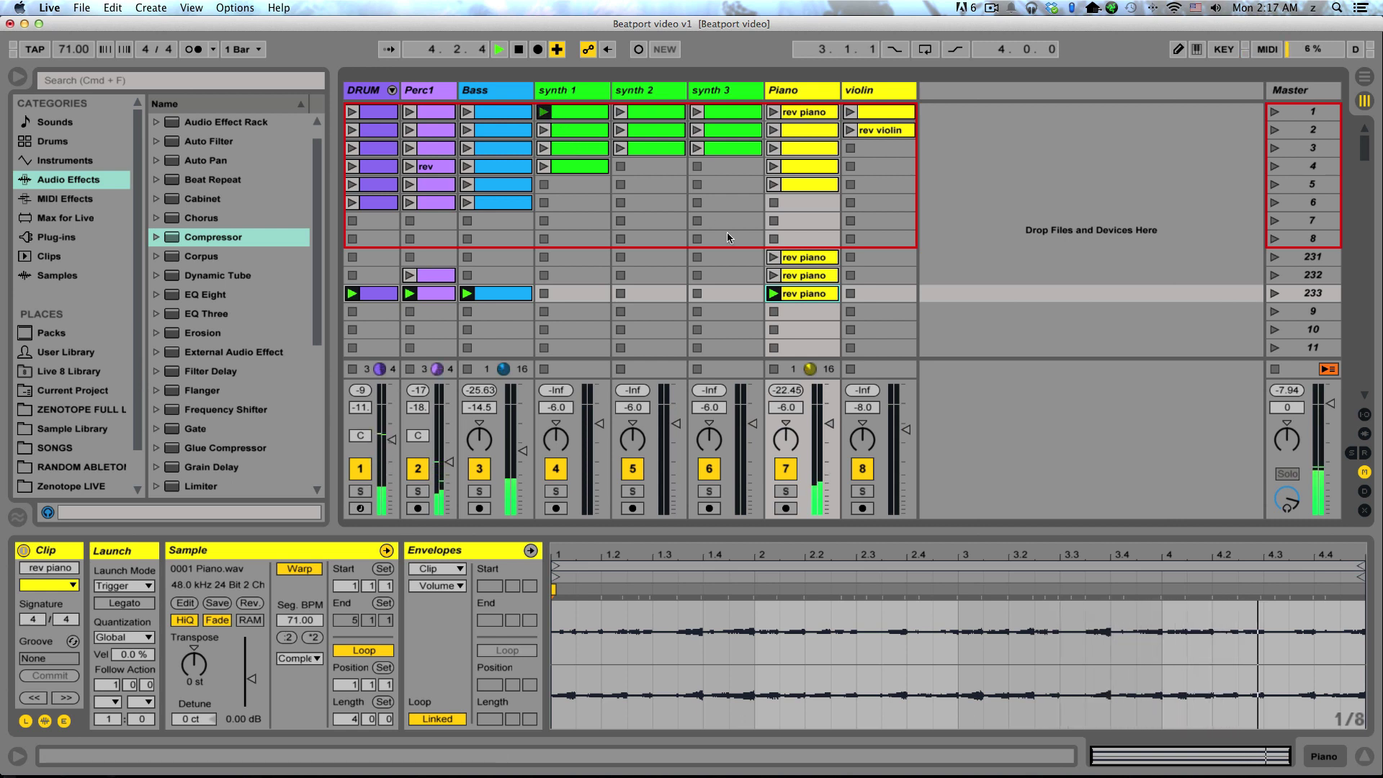
click(773, 130)
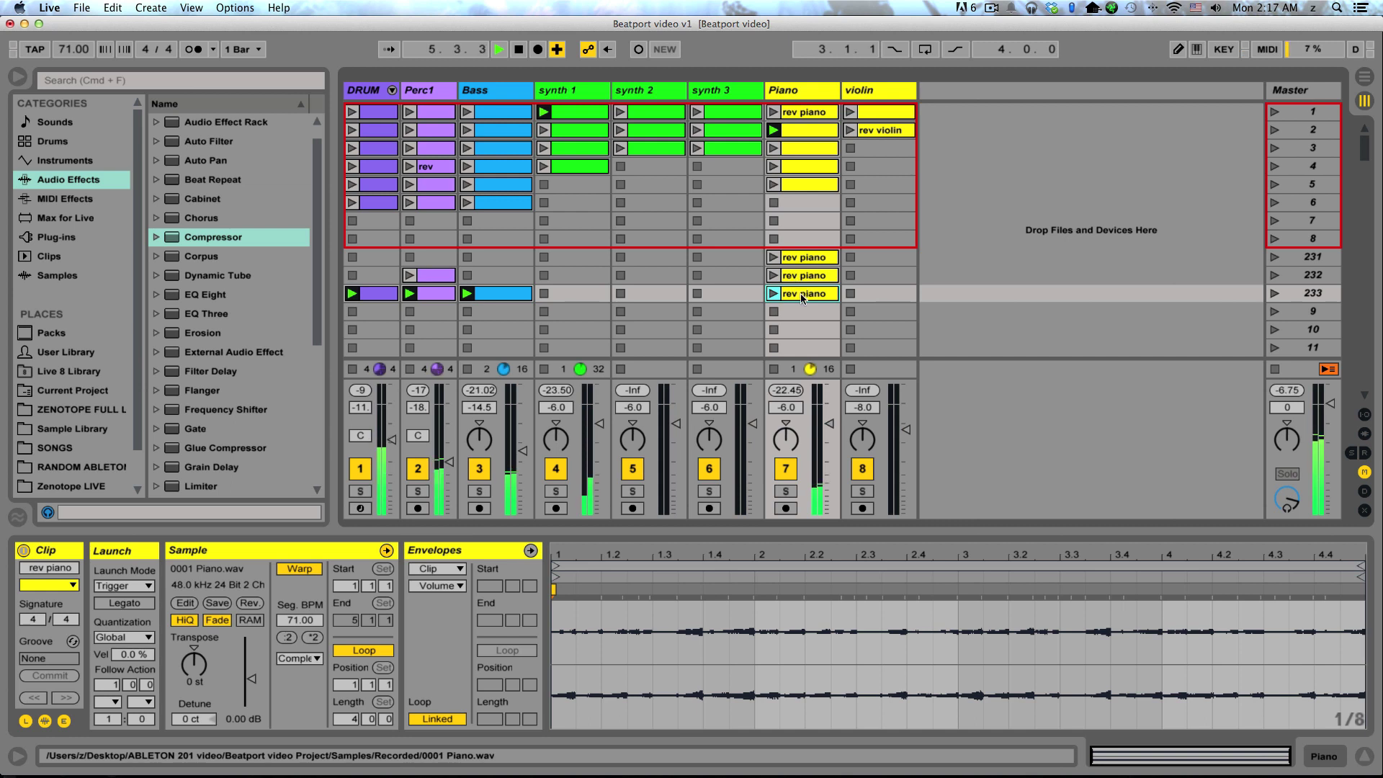
key(super+shift+i)
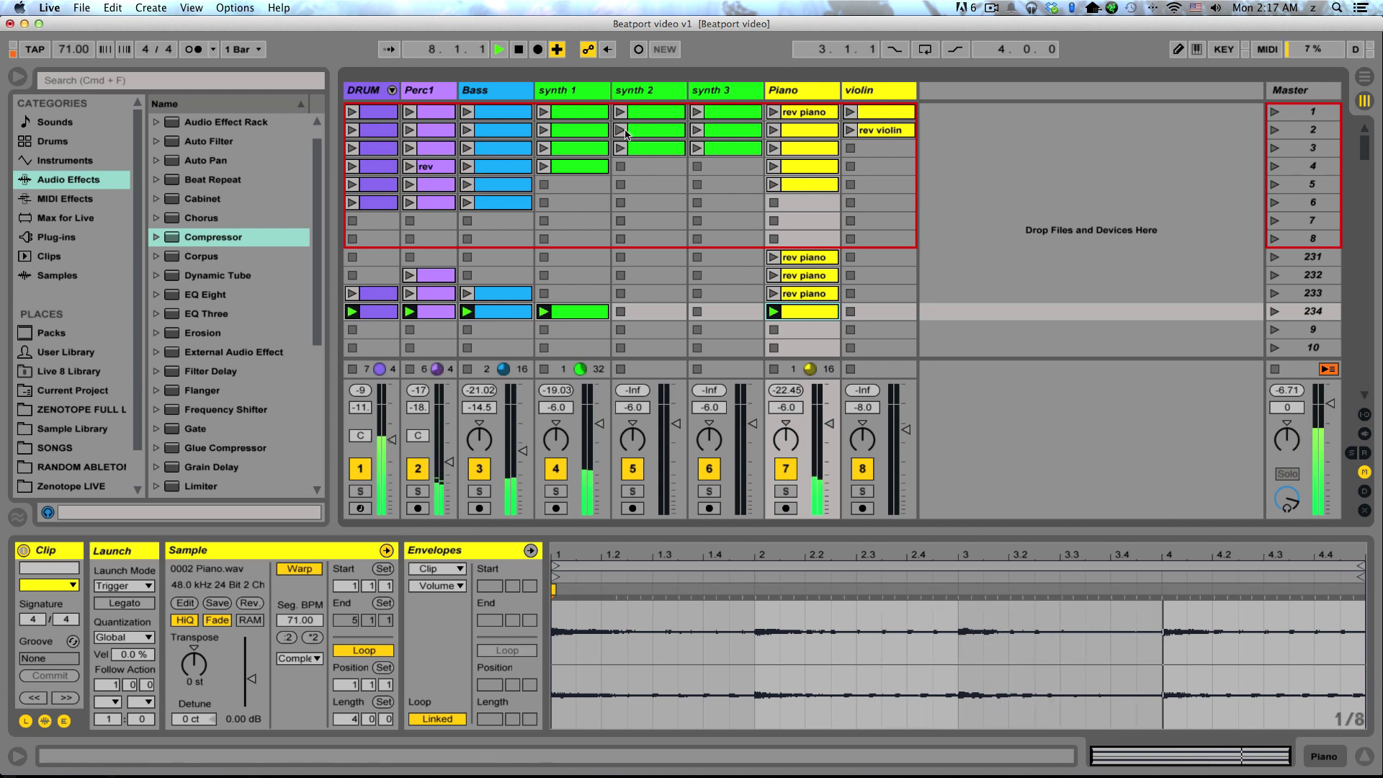
click(697, 130)
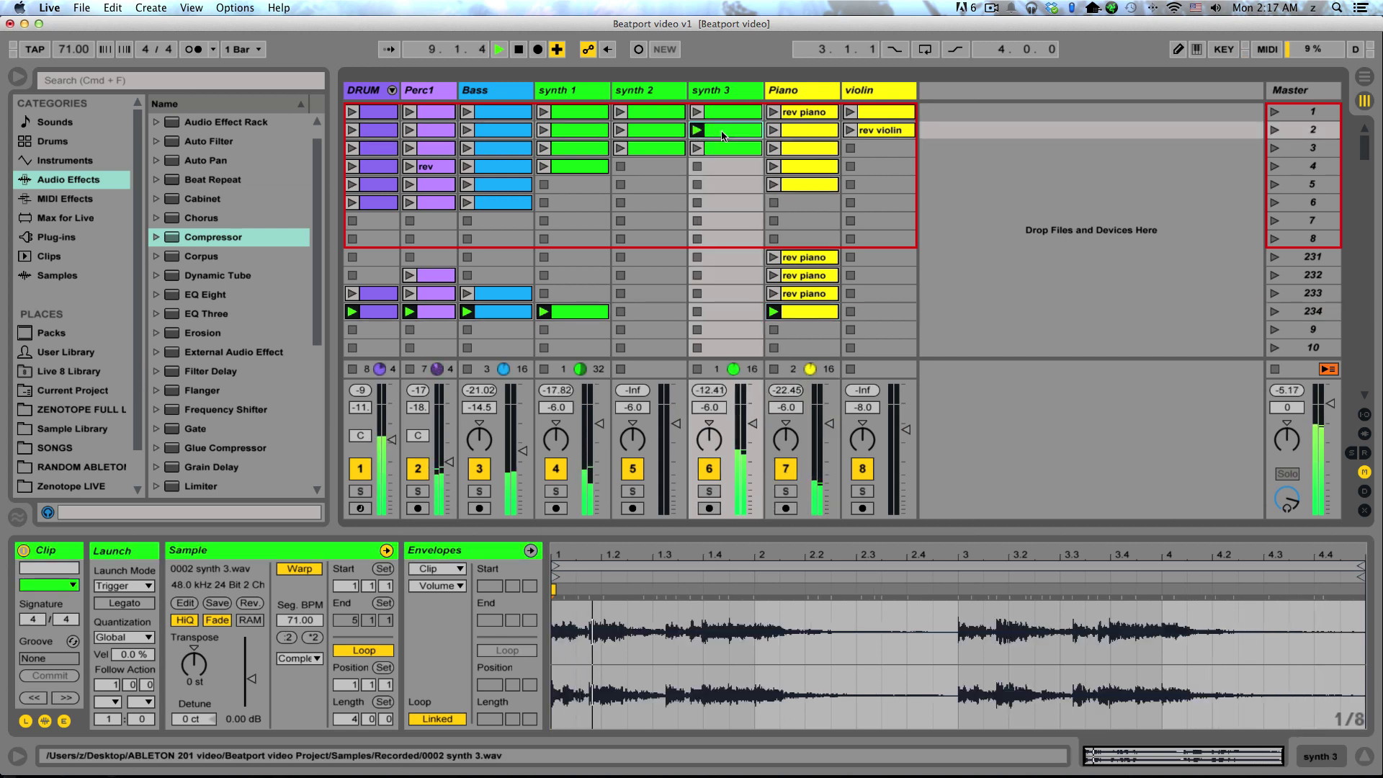
click(816, 315)
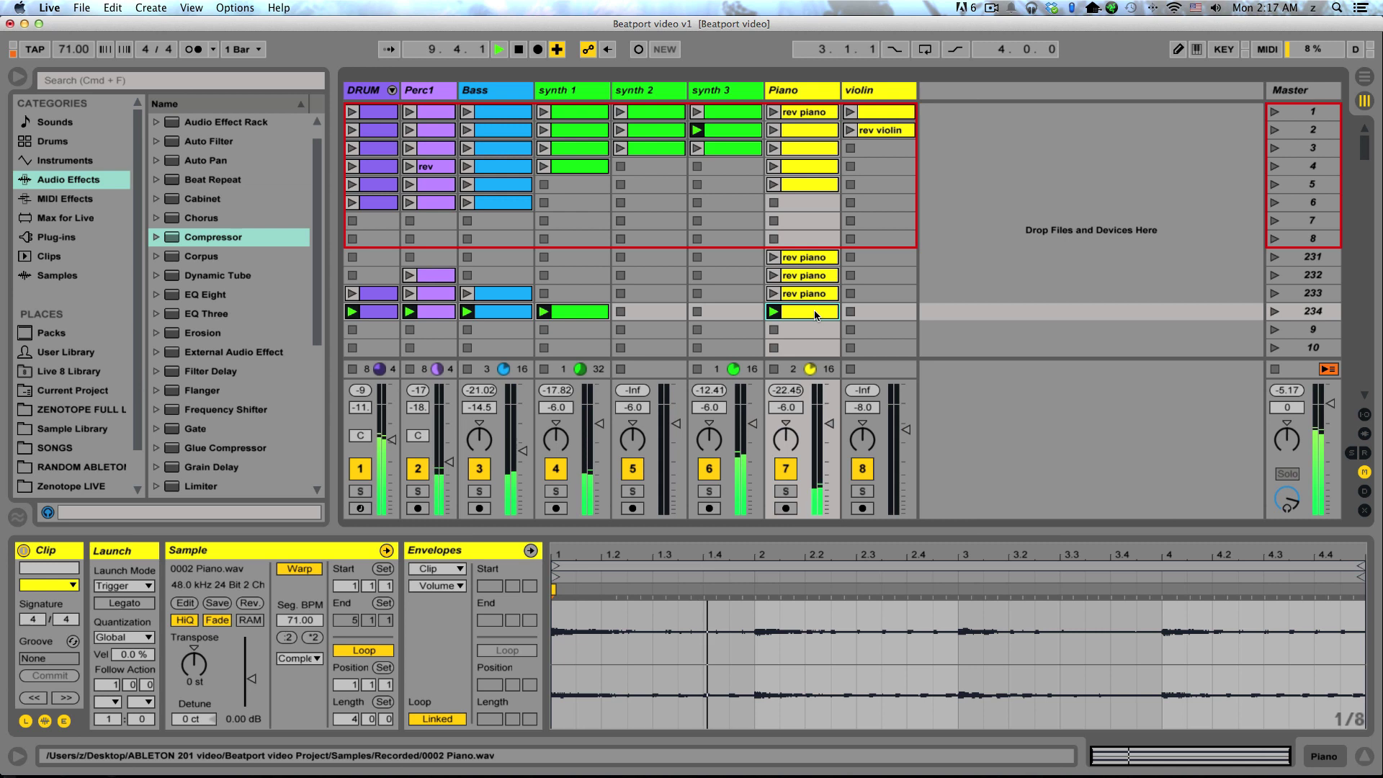
key(super+shift+i)
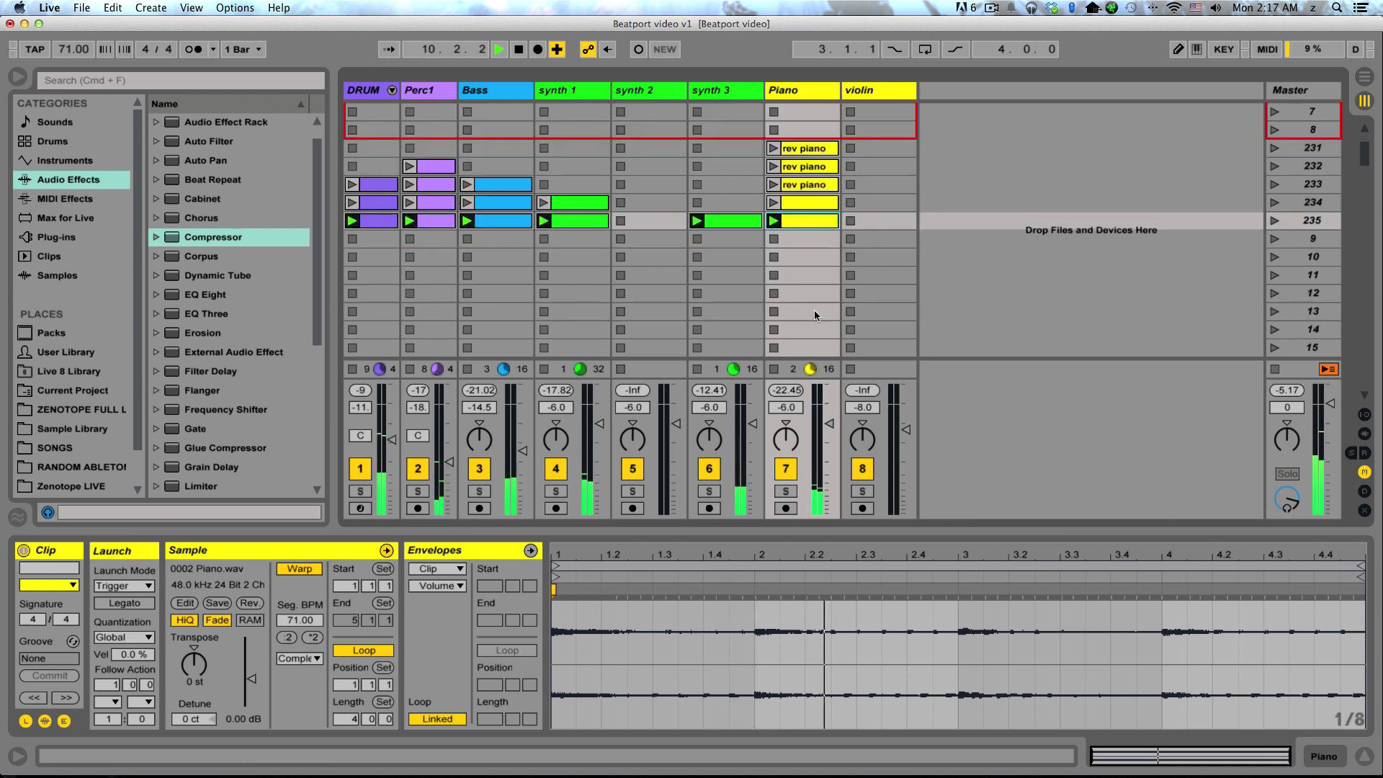
Step: Stop the Bass clip and capture the remaining playing clips into scene 236
scroll(814, 309, up, 5)
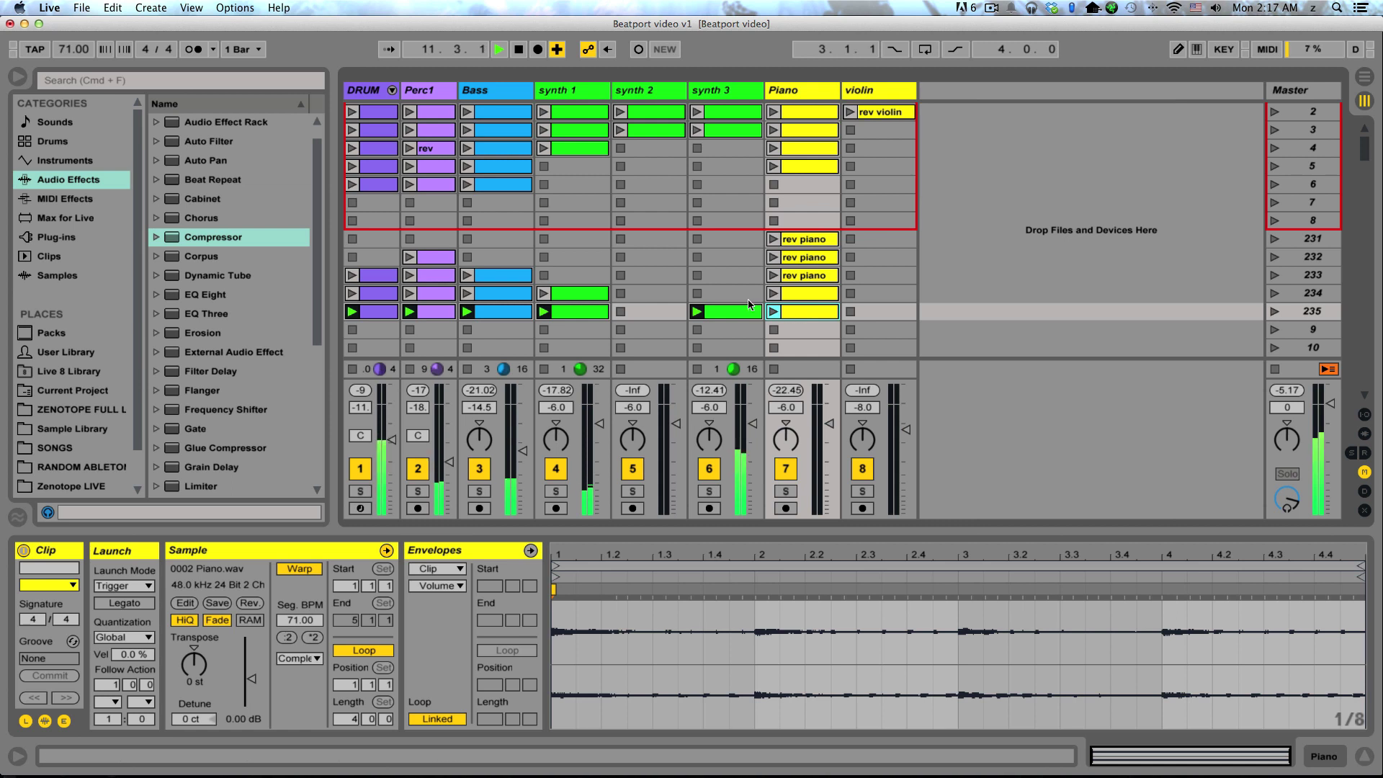
scroll(651, 267, up, 1)
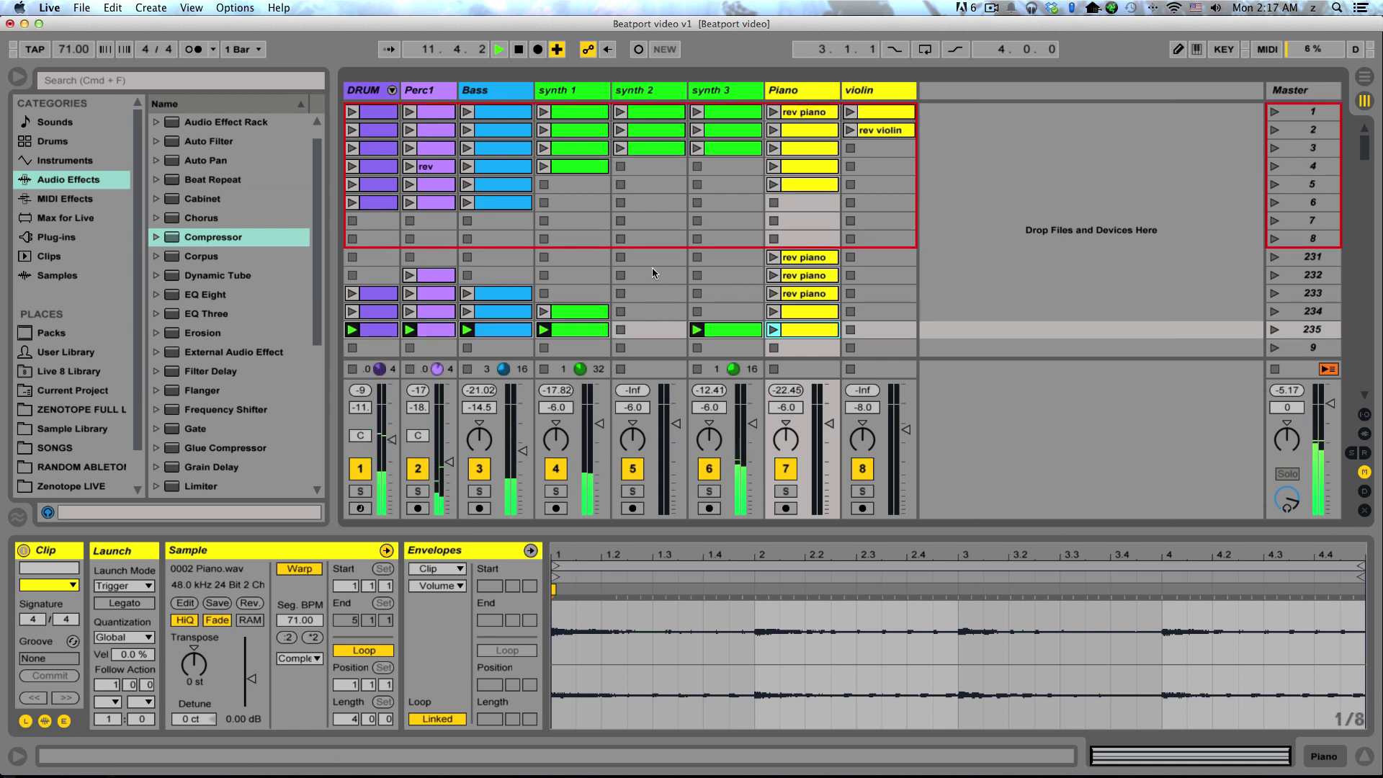
click(468, 239)
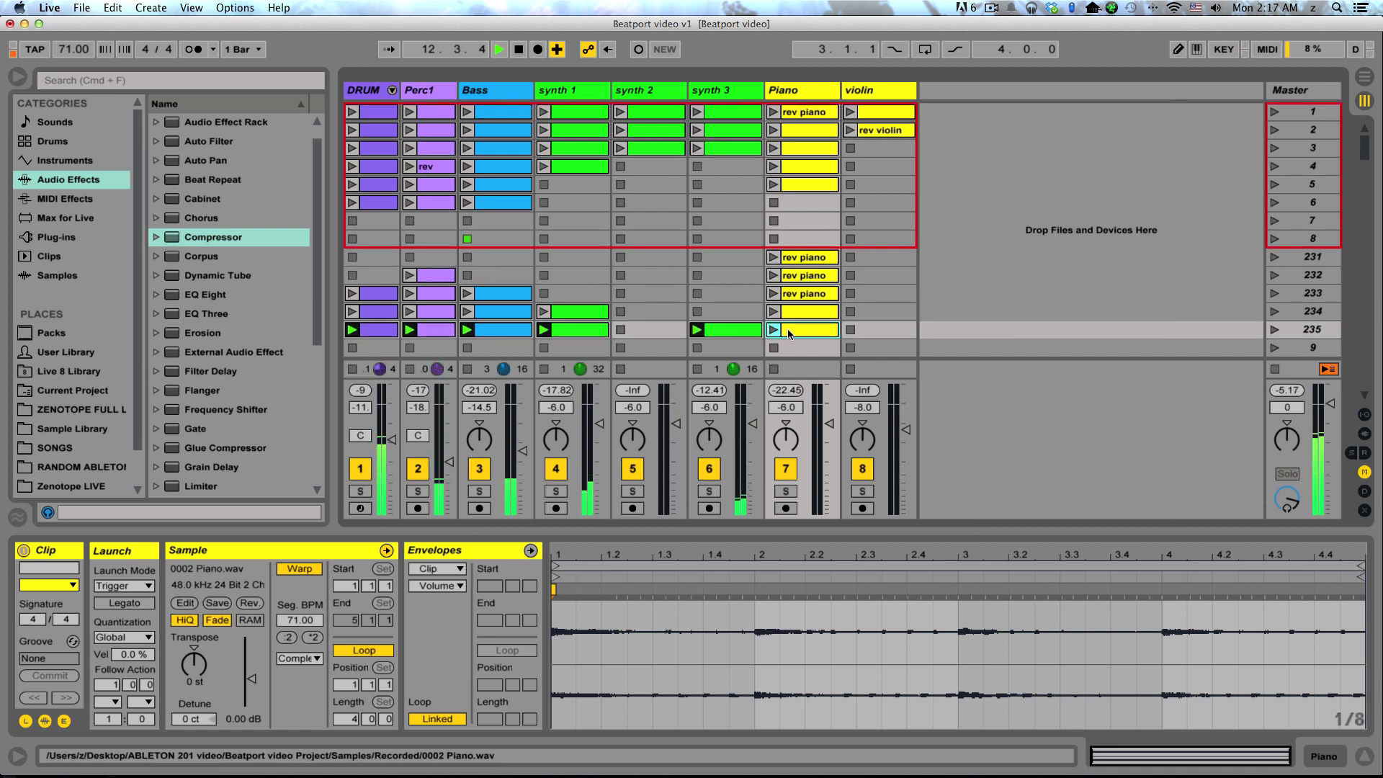
key(super+shift+i)
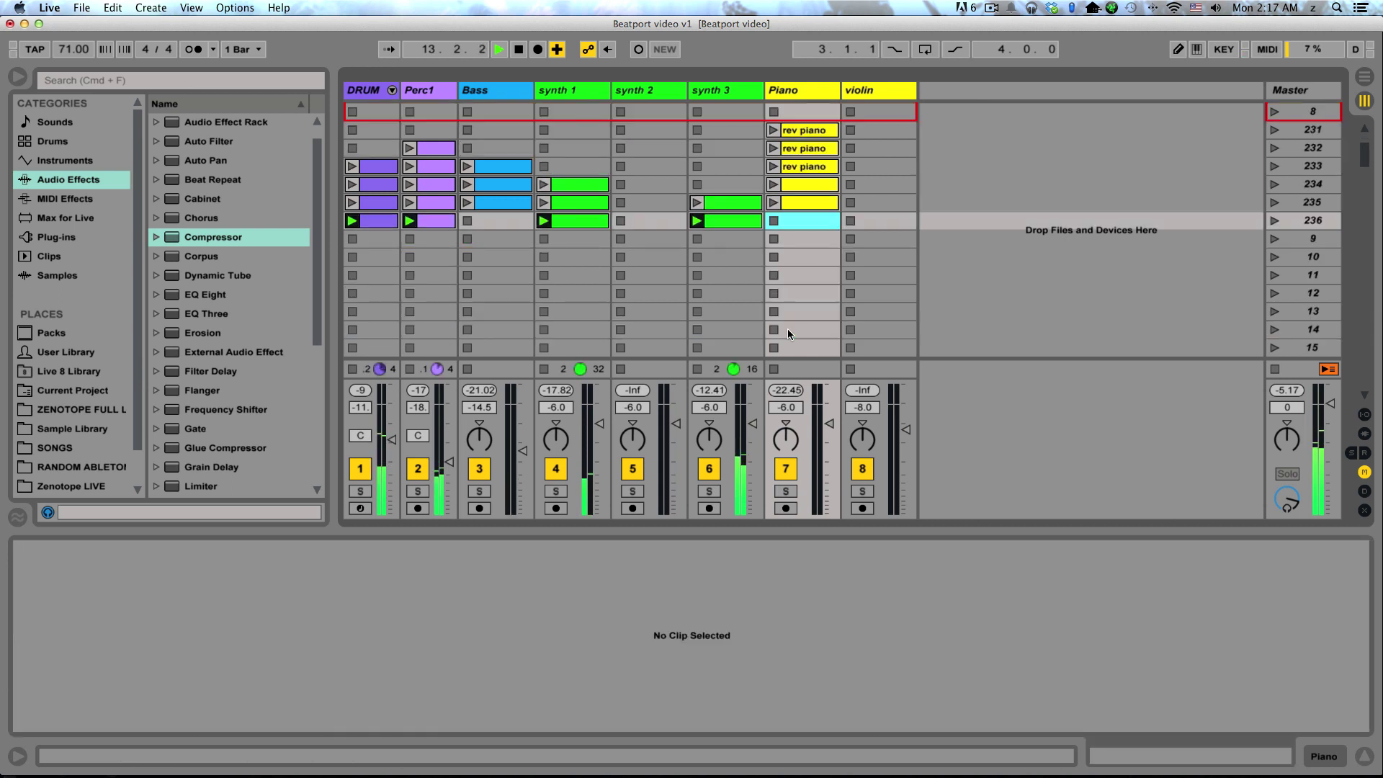
Step: Inspect the scene-234 Piano clip and scene-236 Bass slot, then stop all clips from the Master track
scroll(695, 219, up, 3)
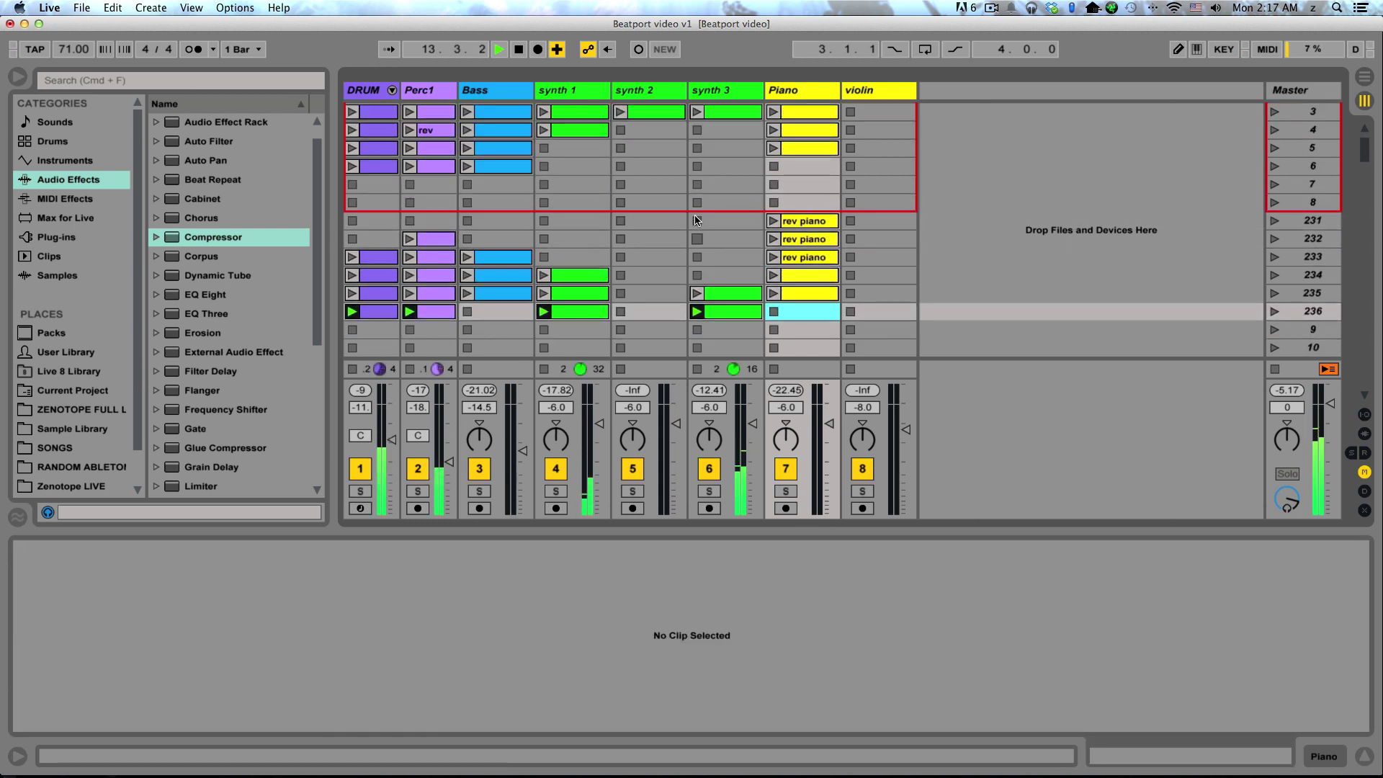
click(800, 274)
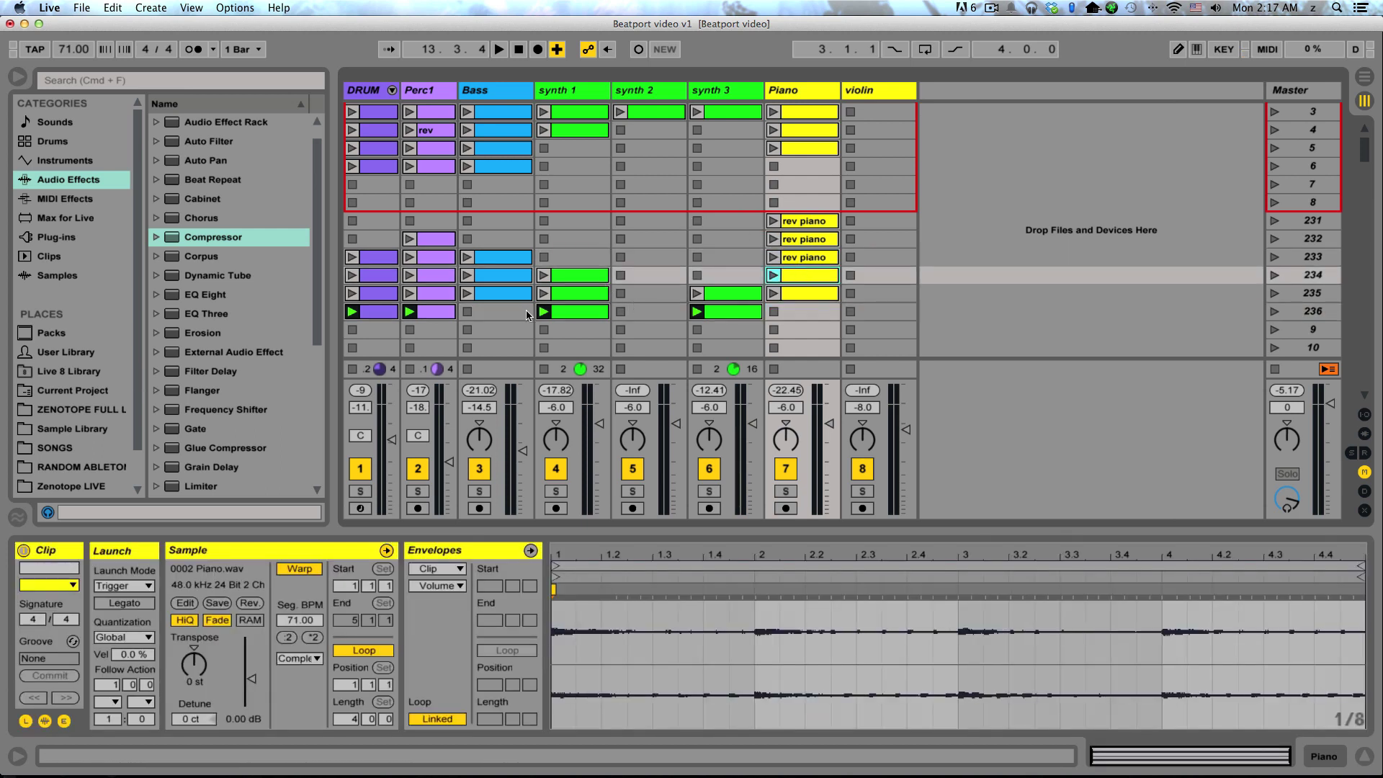
click(497, 310)
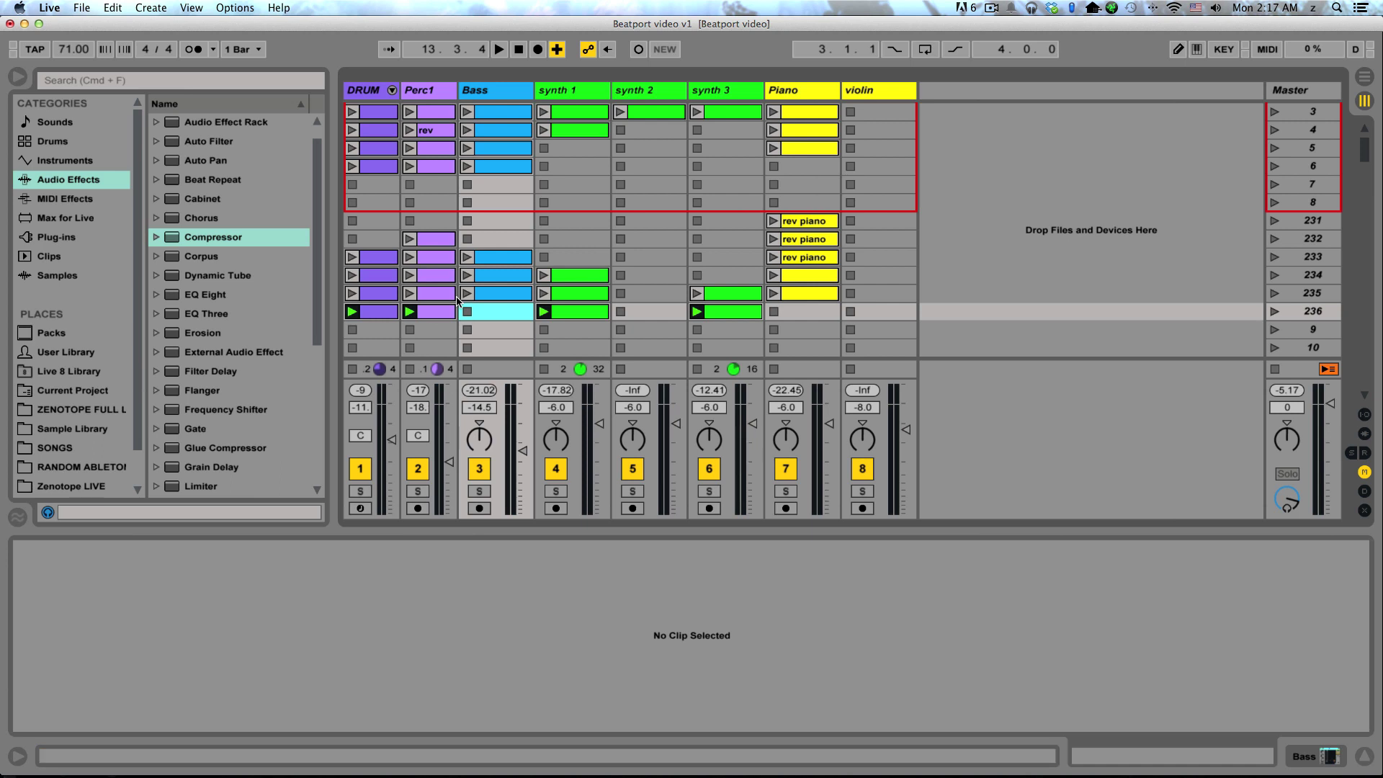
scroll(467, 292, up, 1)
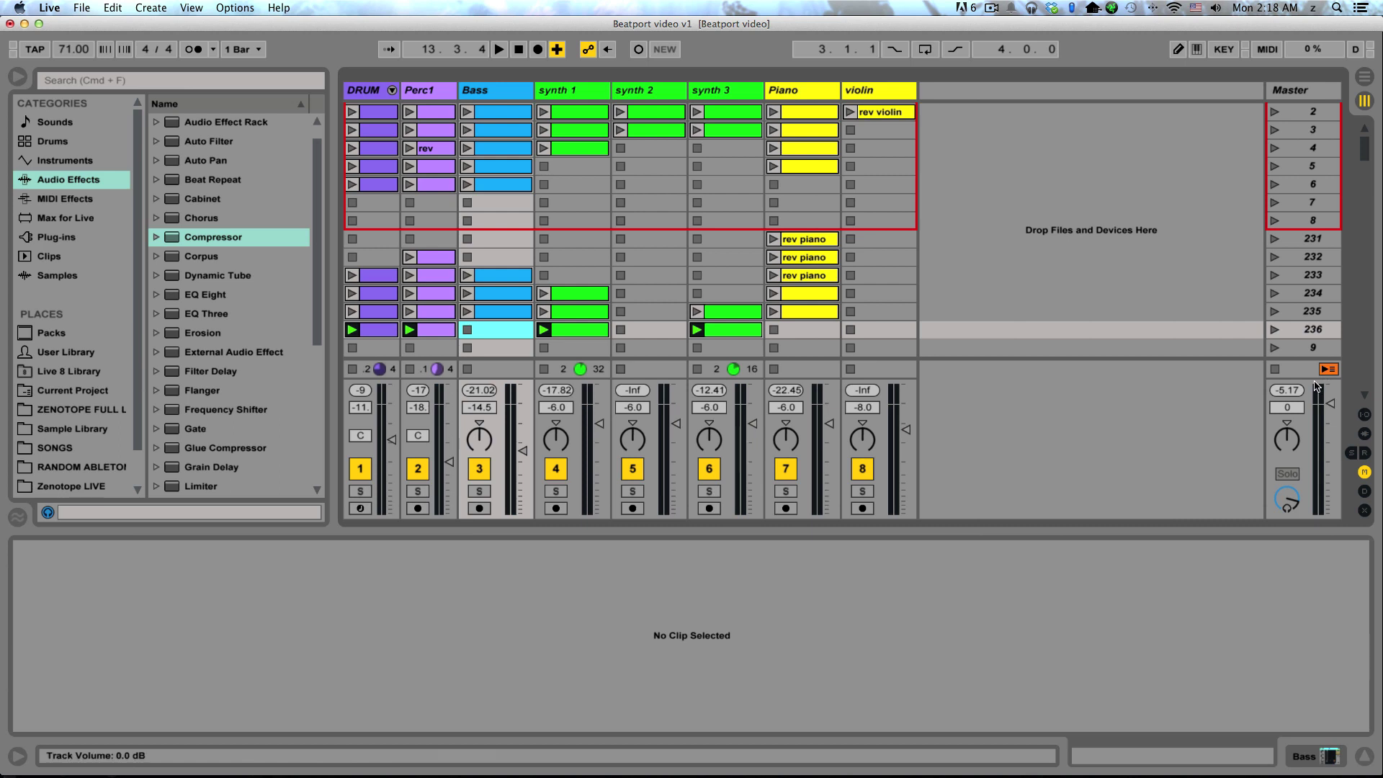
click(1275, 369)
scroll(1084, 283, up, 1)
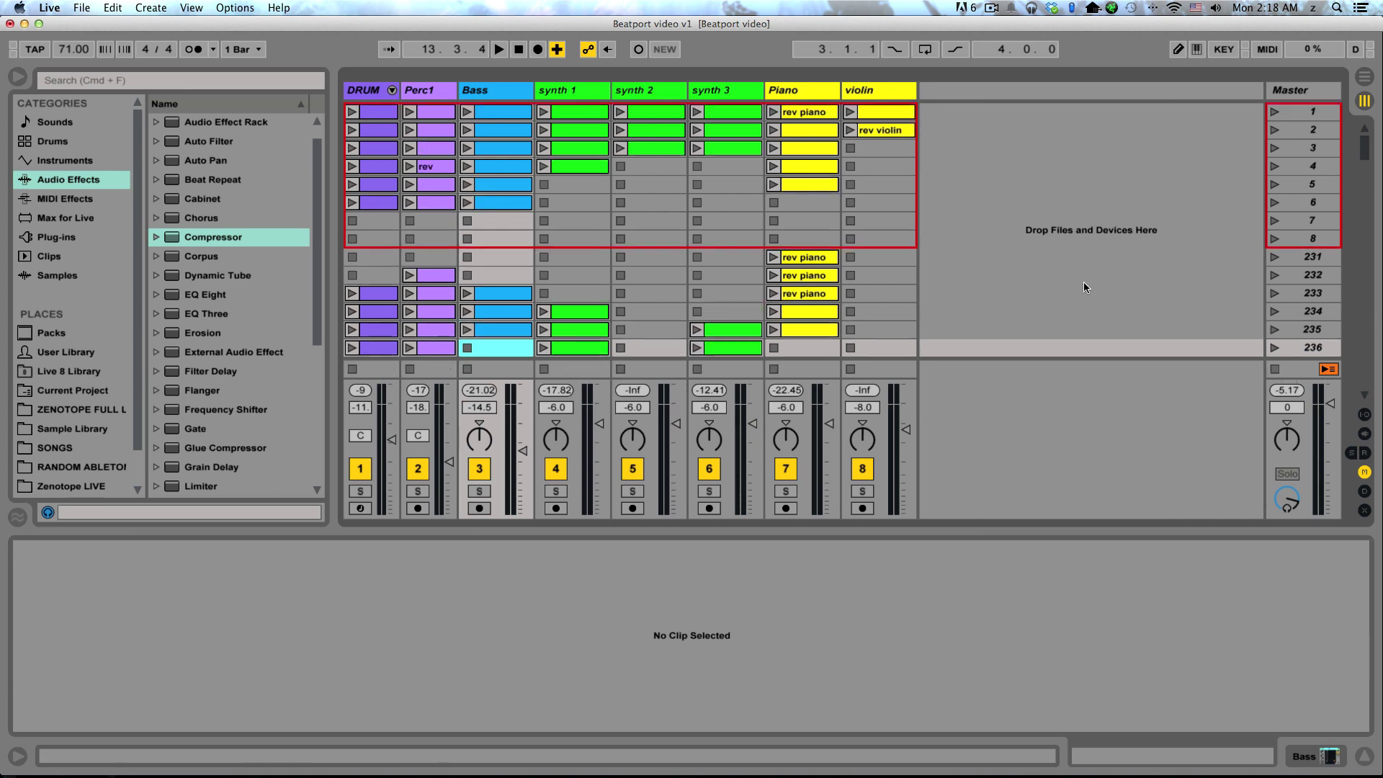
Step: Record scenes 231, 232, 233 and 234 in sequence into the Arrangement, then view the recorded clips
click(1298, 258)
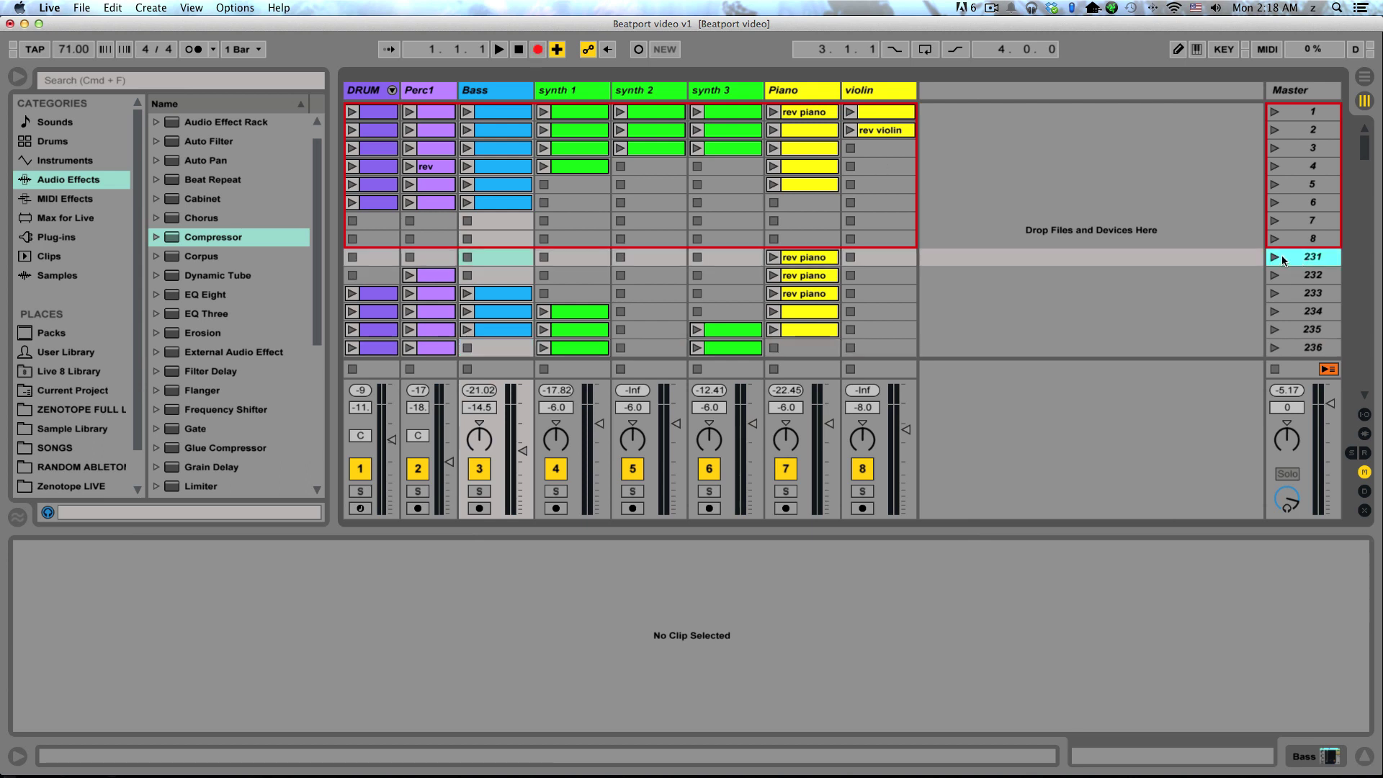
click(1276, 257)
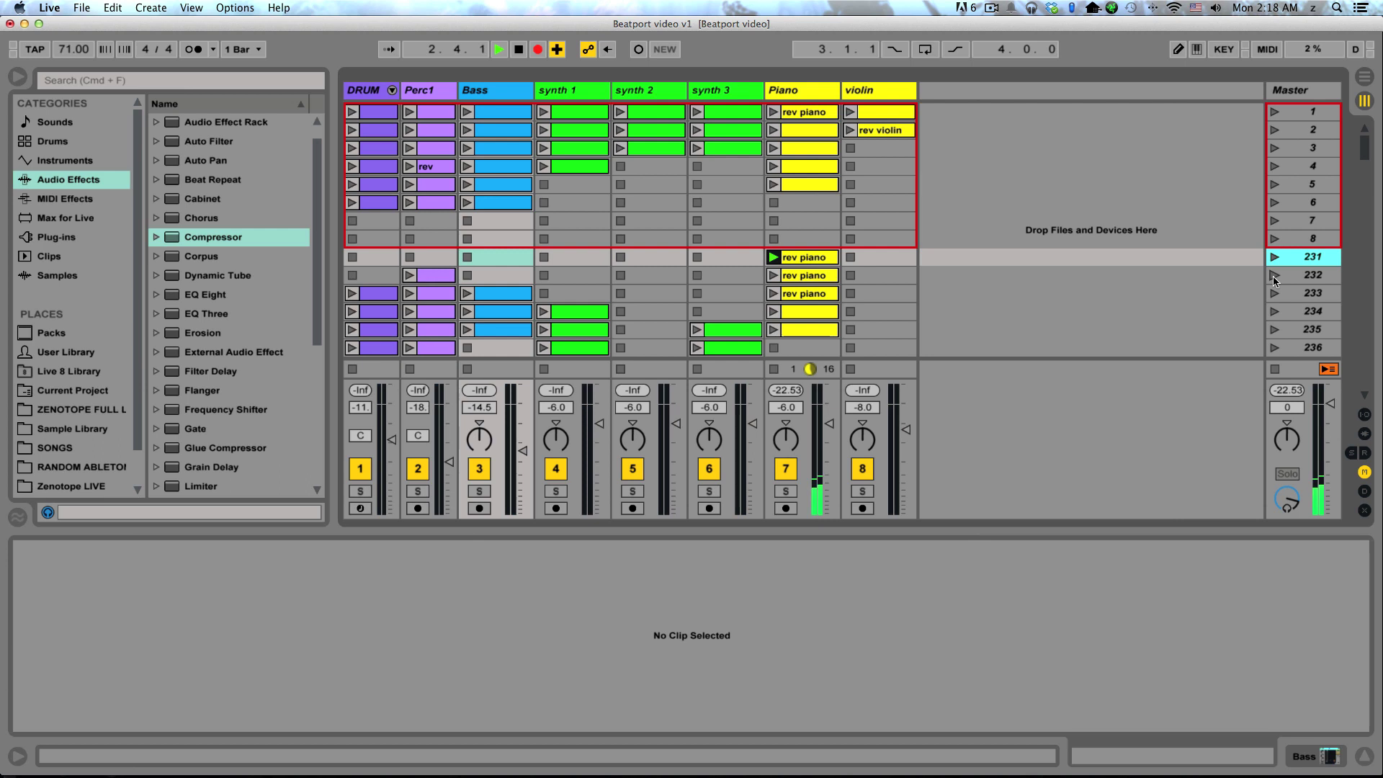
click(1274, 275)
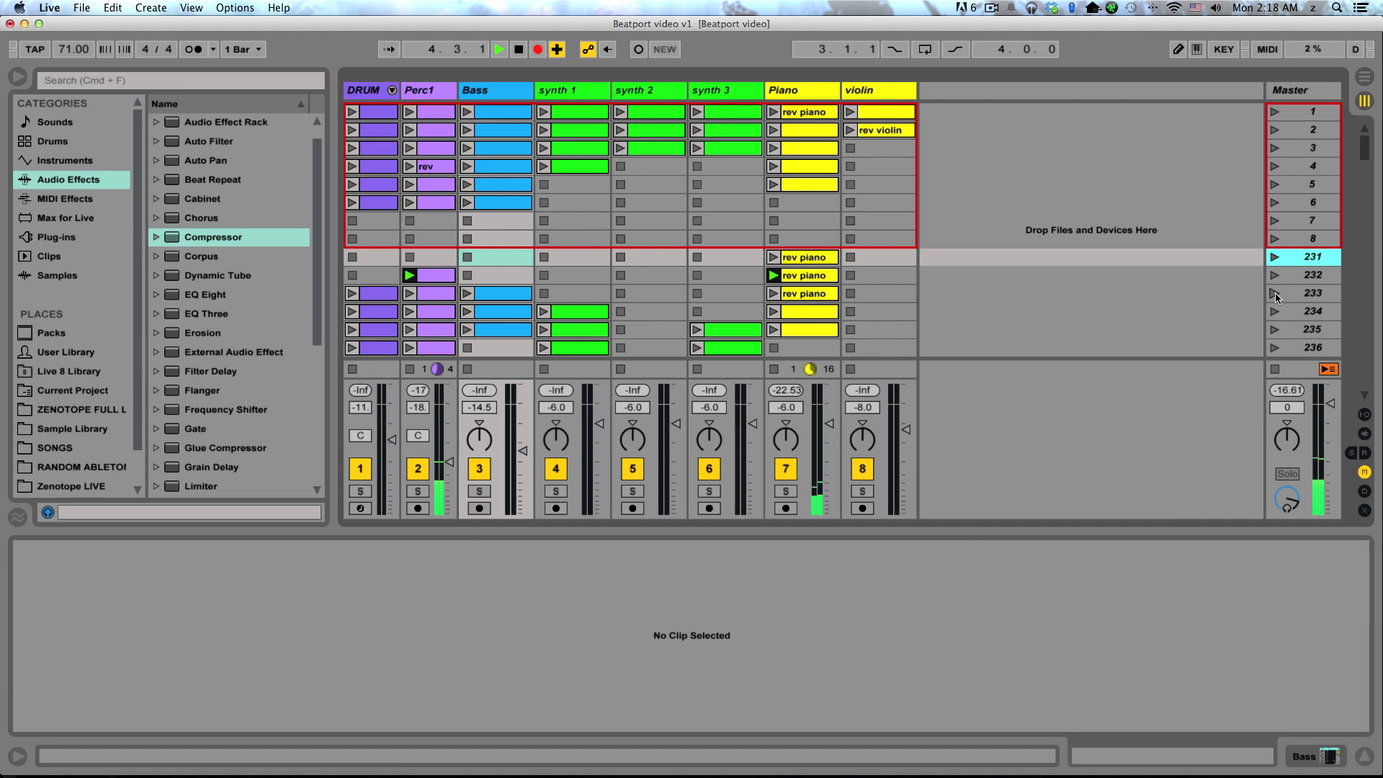
click(1275, 294)
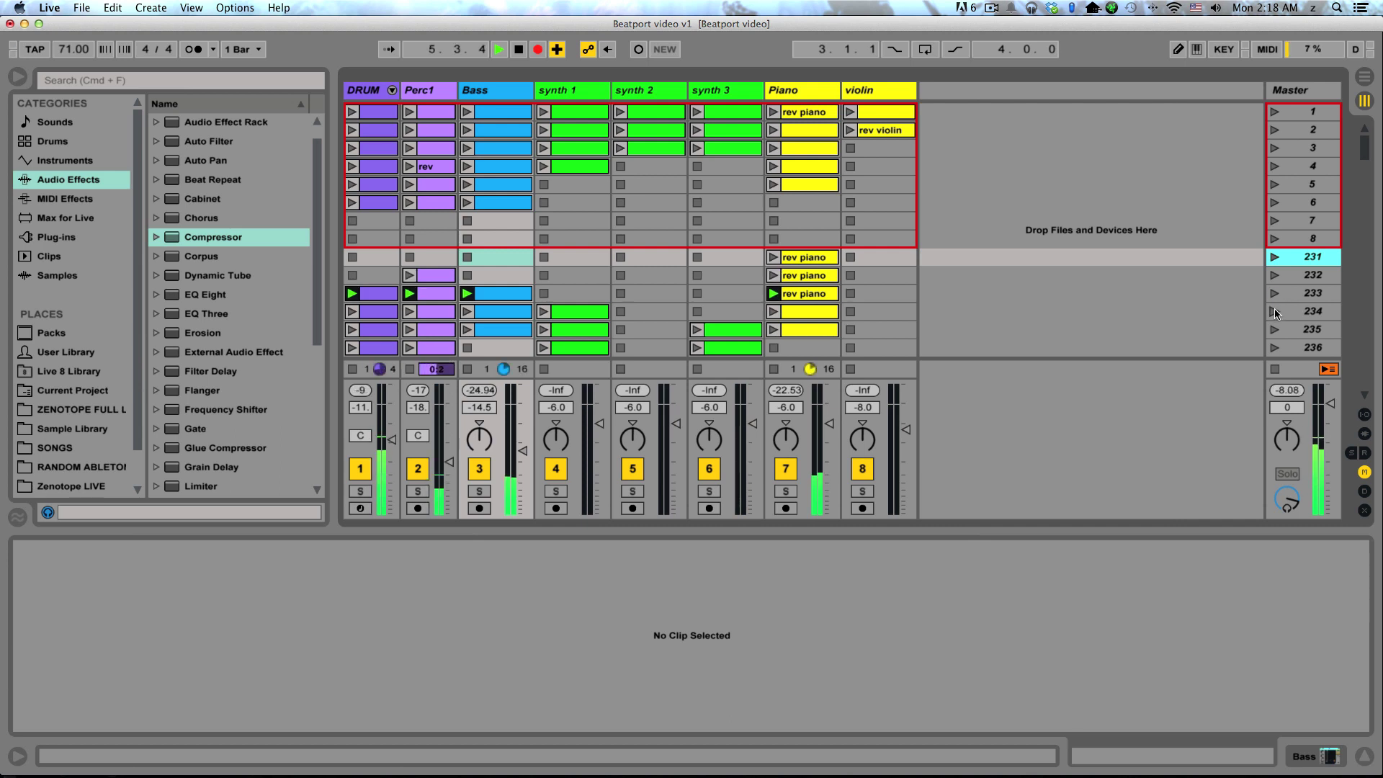
scroll(1276, 295, down, 1)
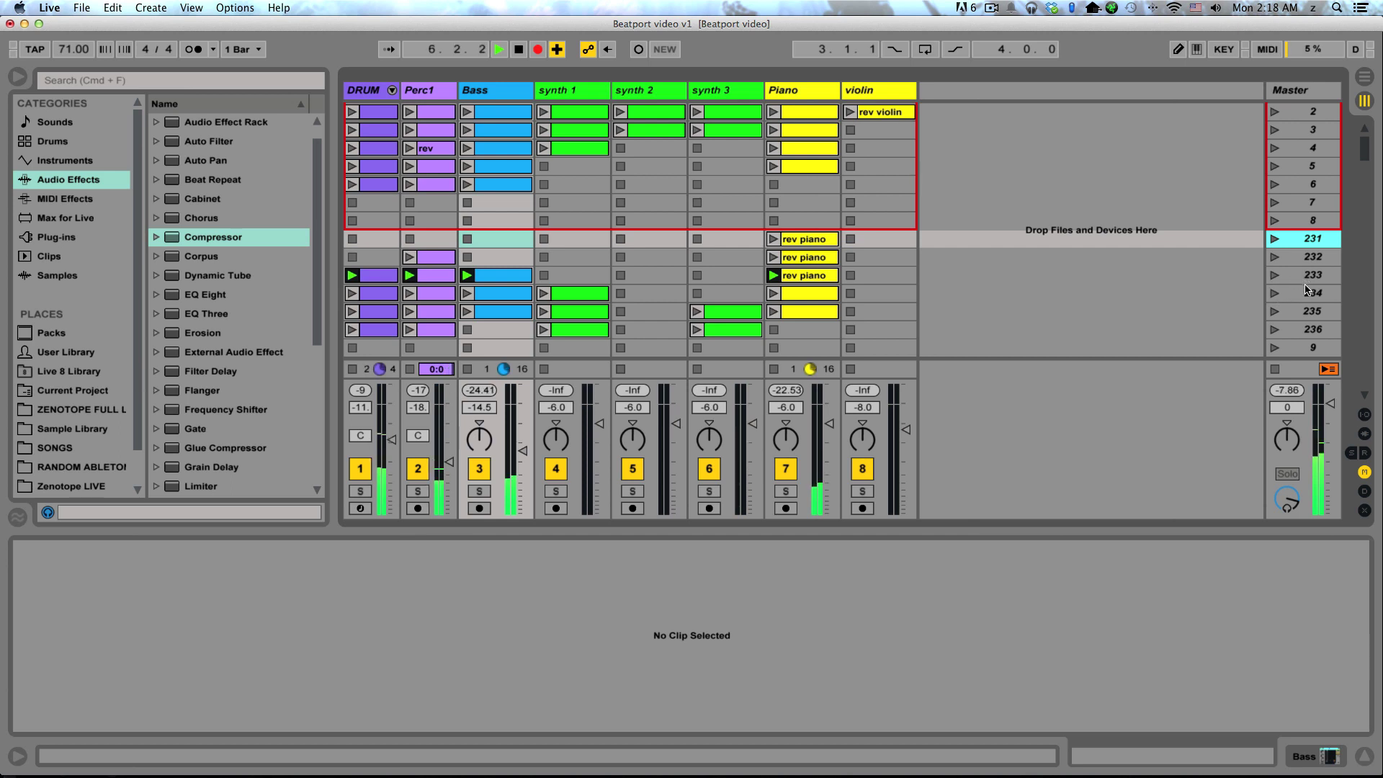
click(1289, 292)
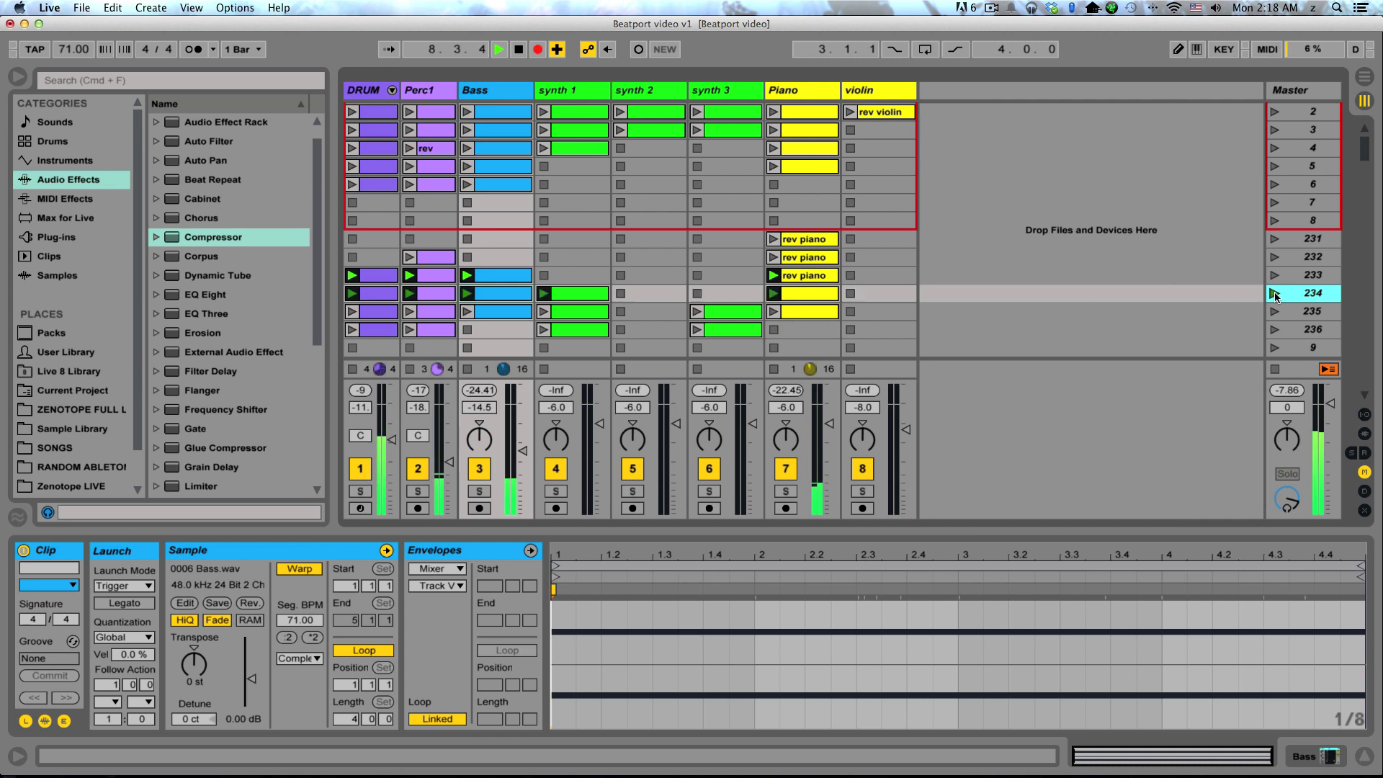
click(1275, 294)
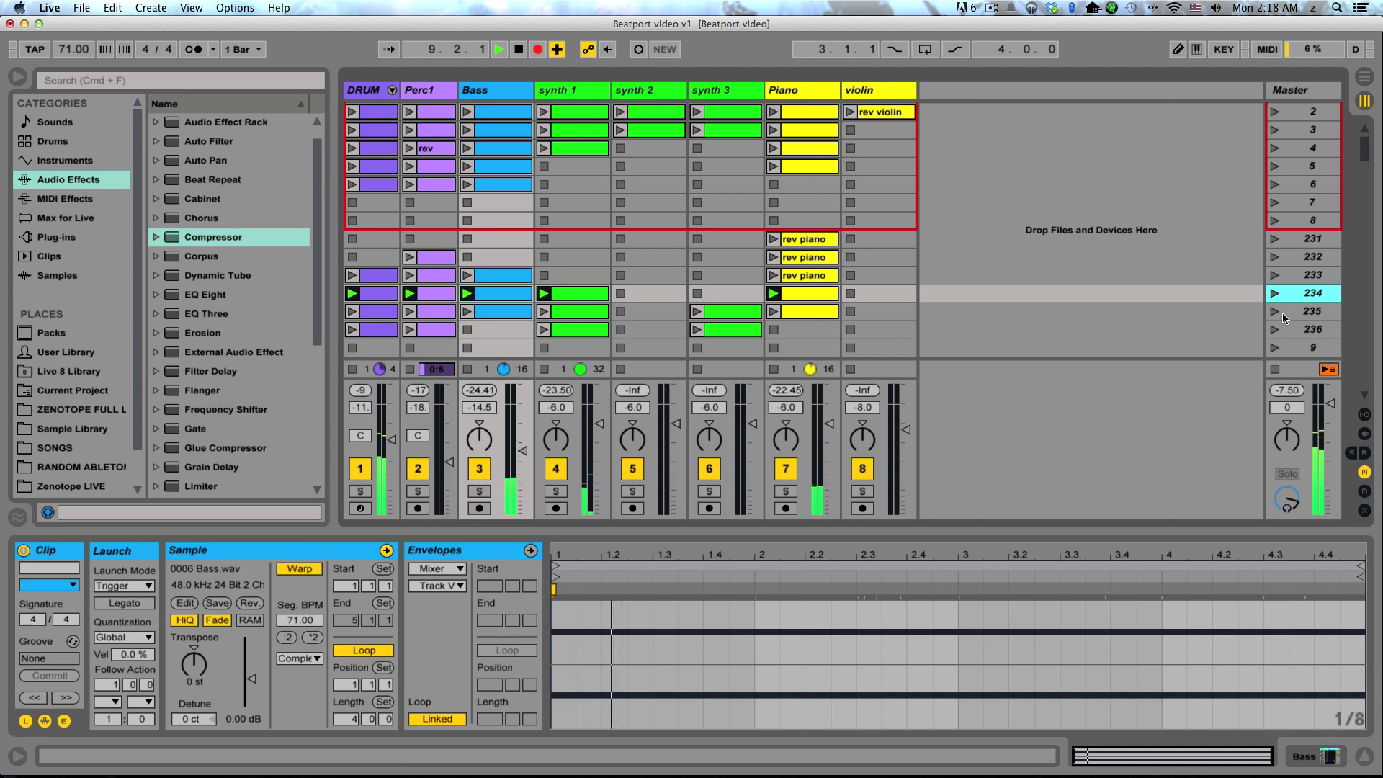
key(Tab)
Step: Launch scenes 235 and 236 from the Session grid to keep recording
scroll(652, 206, up, 3)
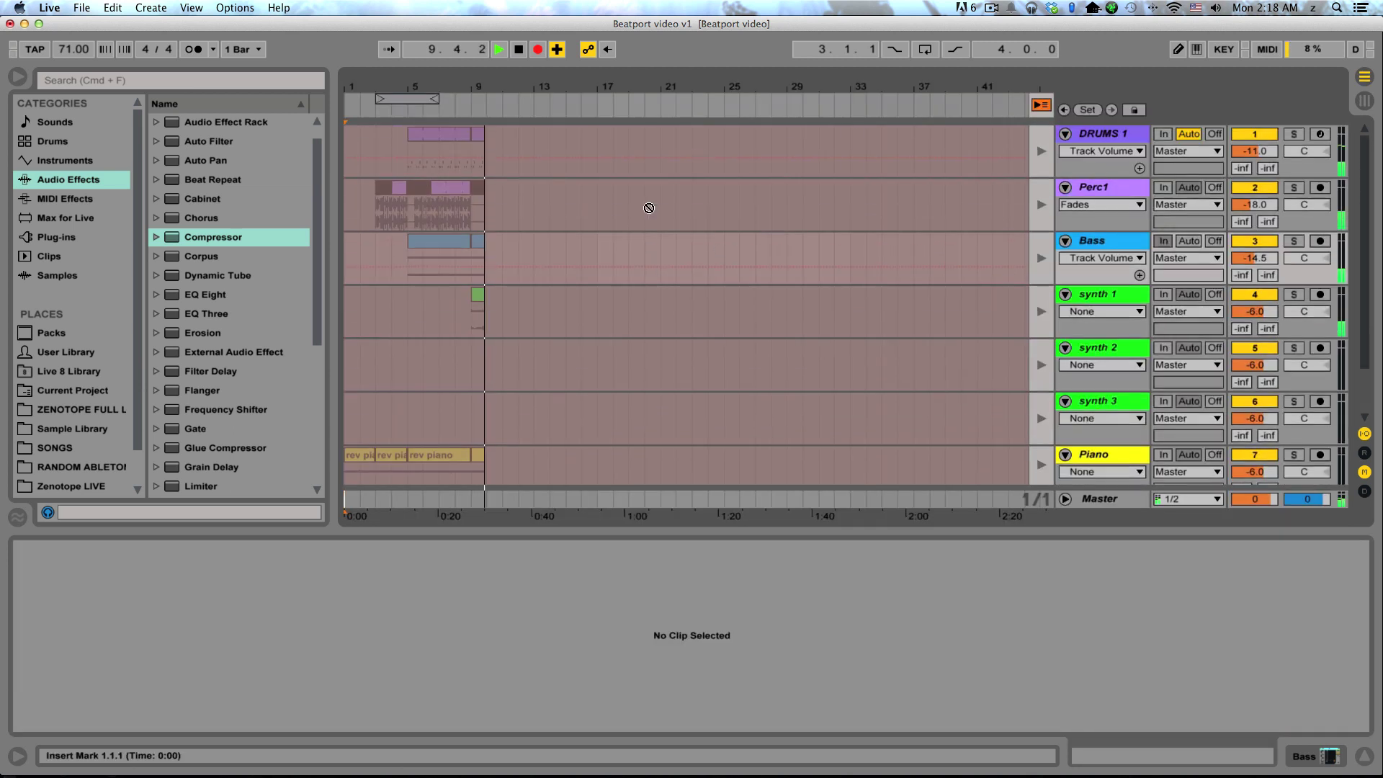
scroll(584, 204, down, 3)
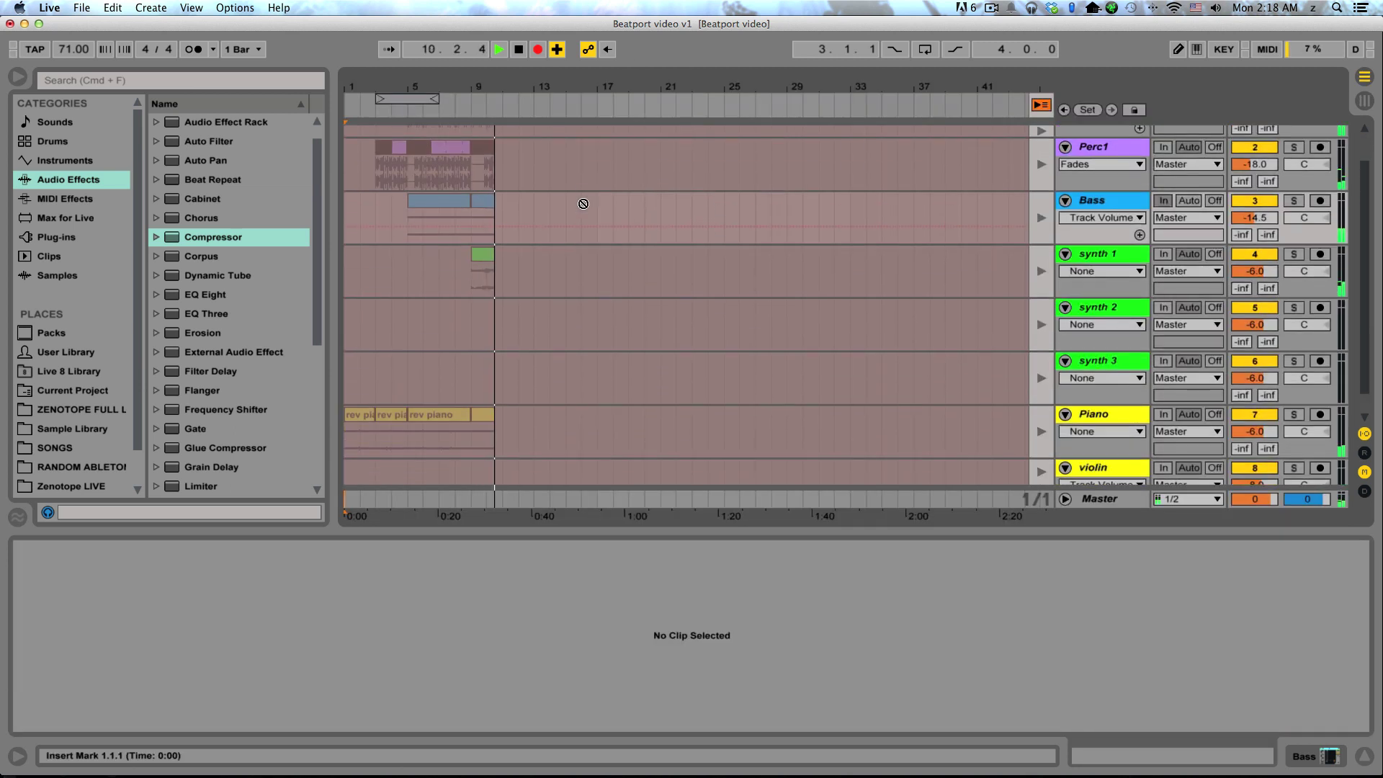
scroll(584, 204, up, 3)
key(Tab)
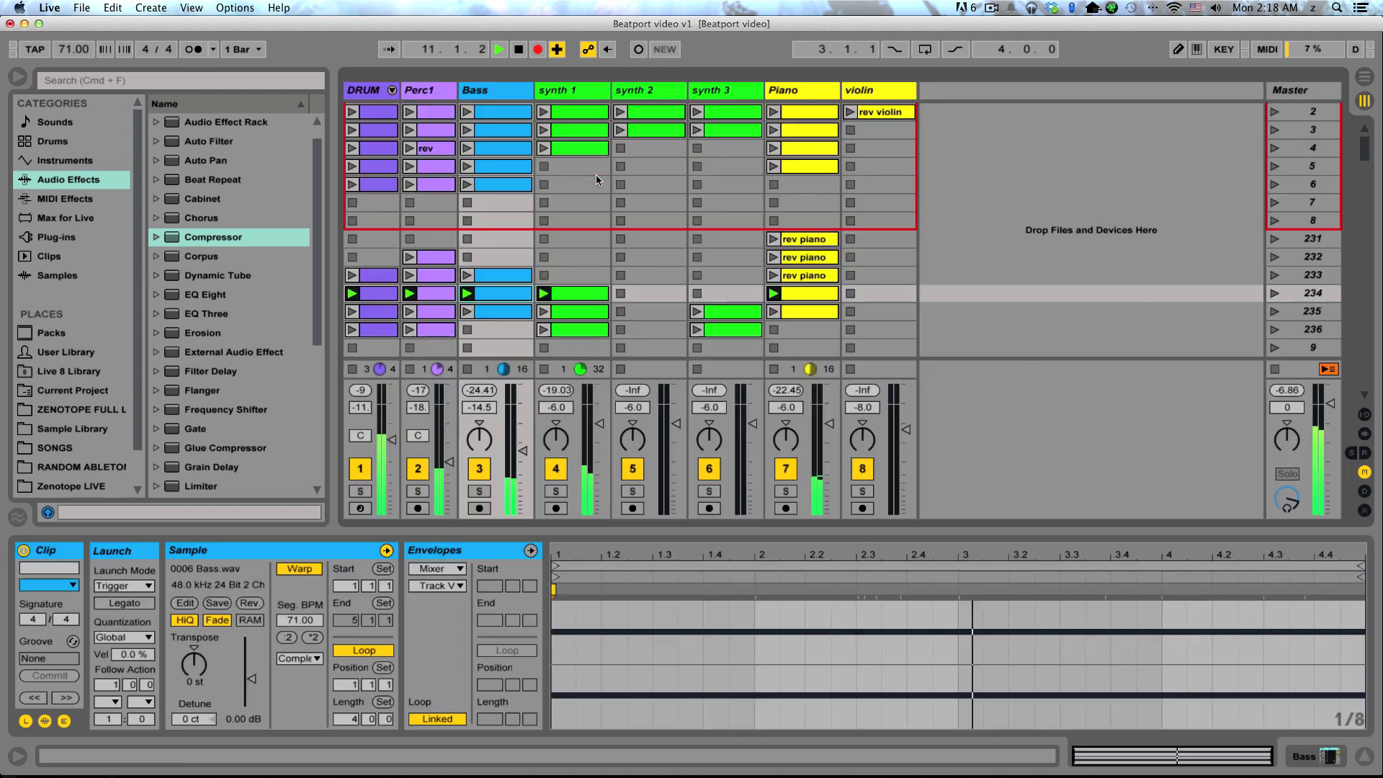
click(1277, 312)
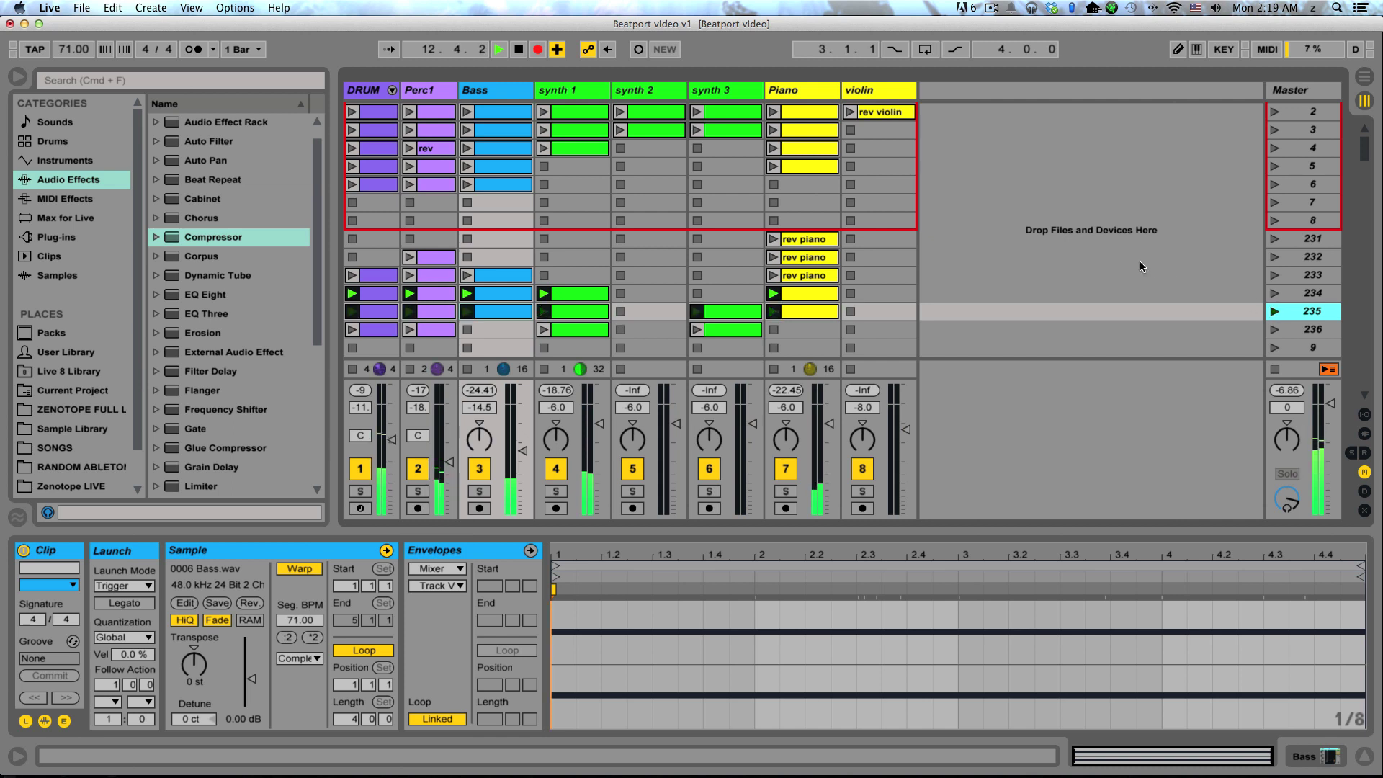
scroll(1140, 266, down, 3)
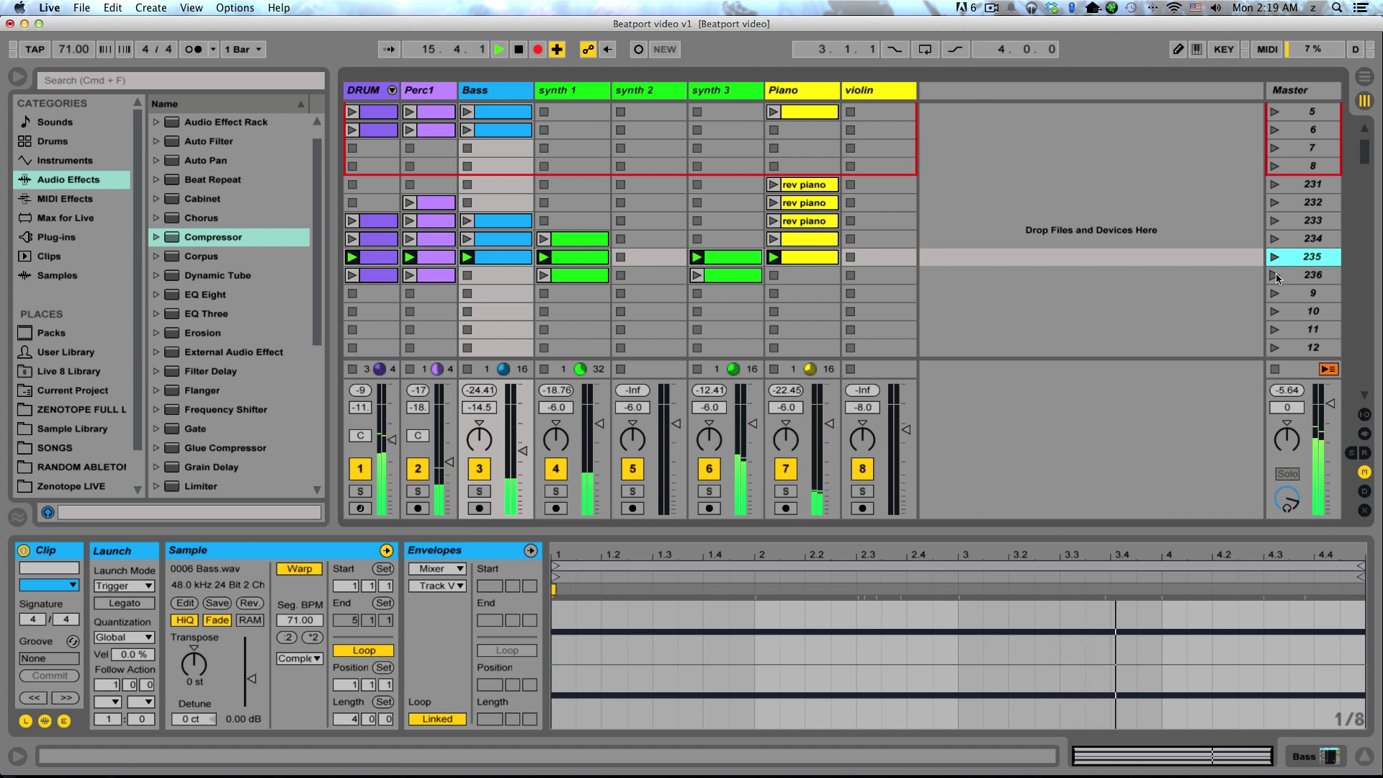
click(1274, 274)
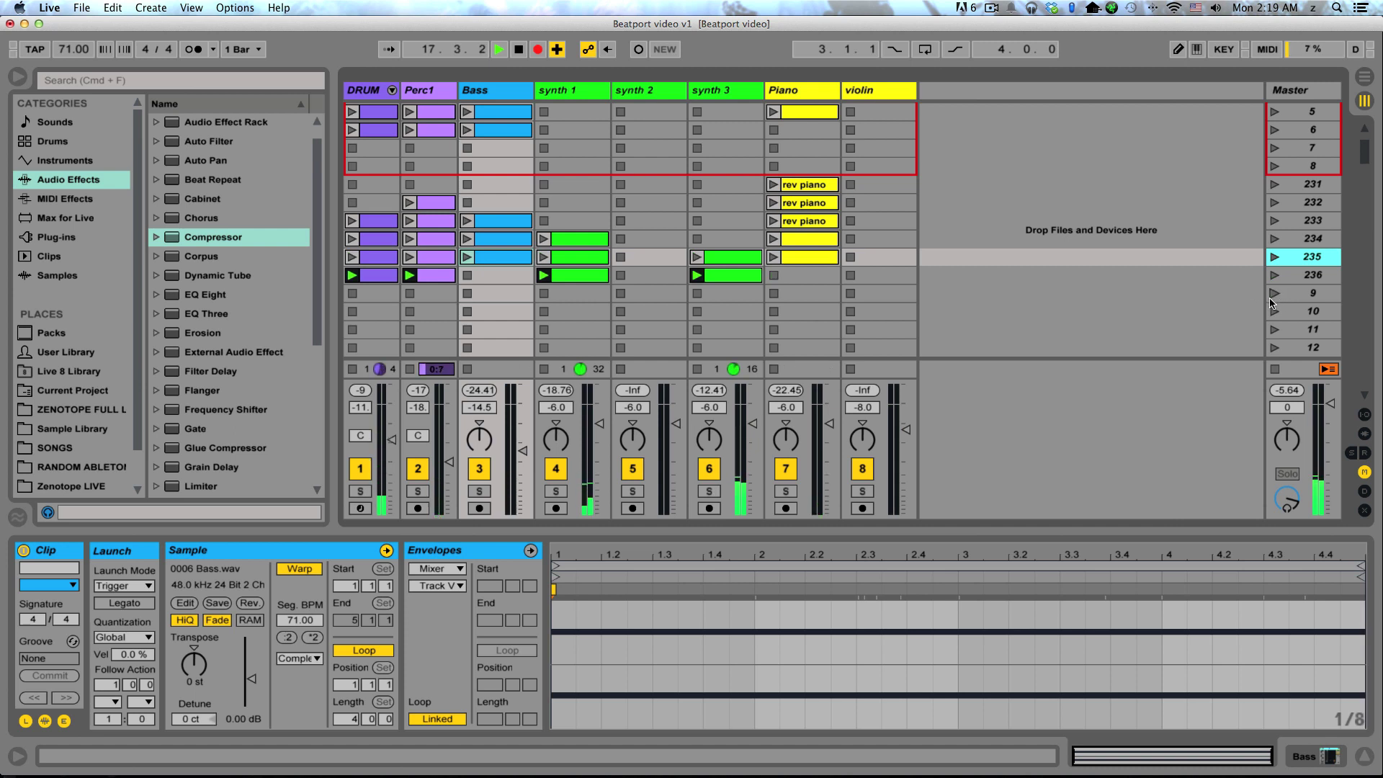
Step: Stop the Perc1, DRUM, synth 3 and synth 1 clips and halt playback to end the recording
key(Tab)
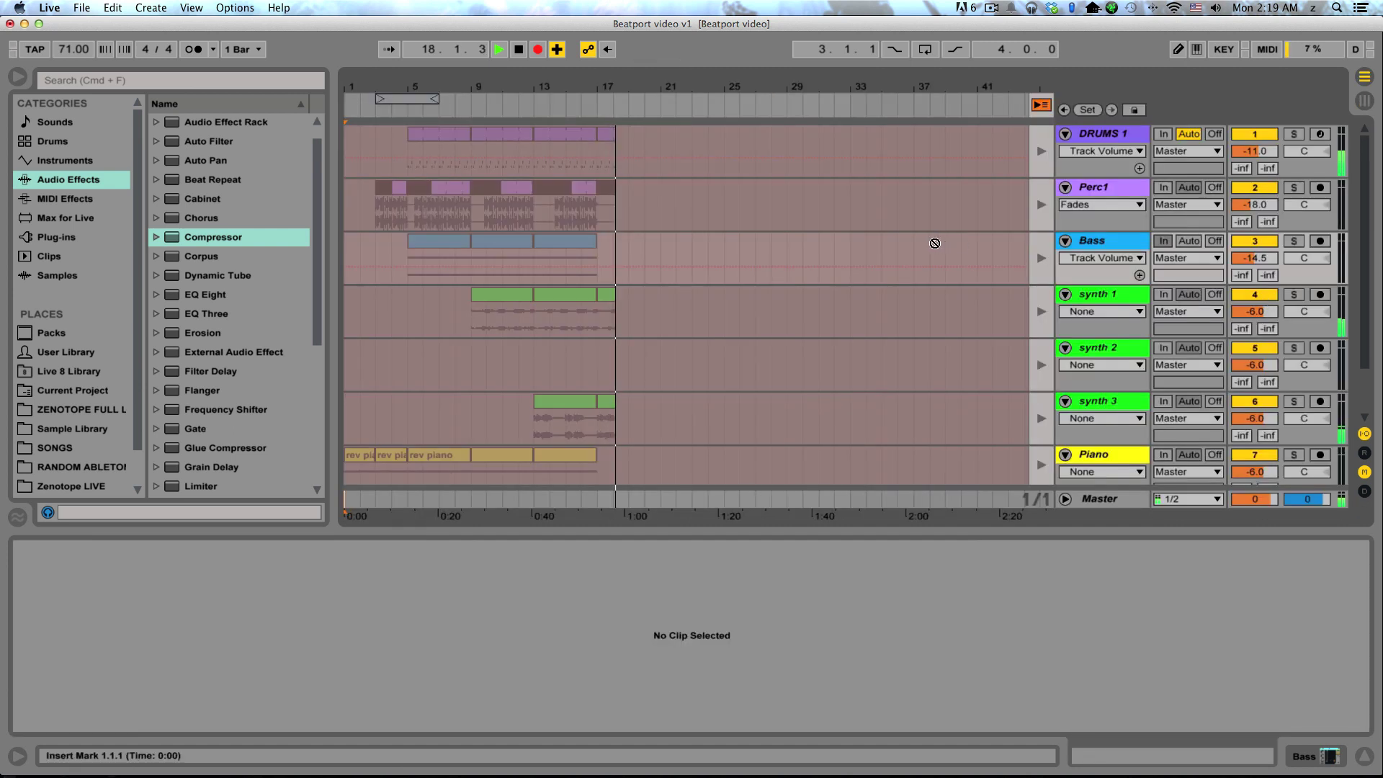
key(Tab)
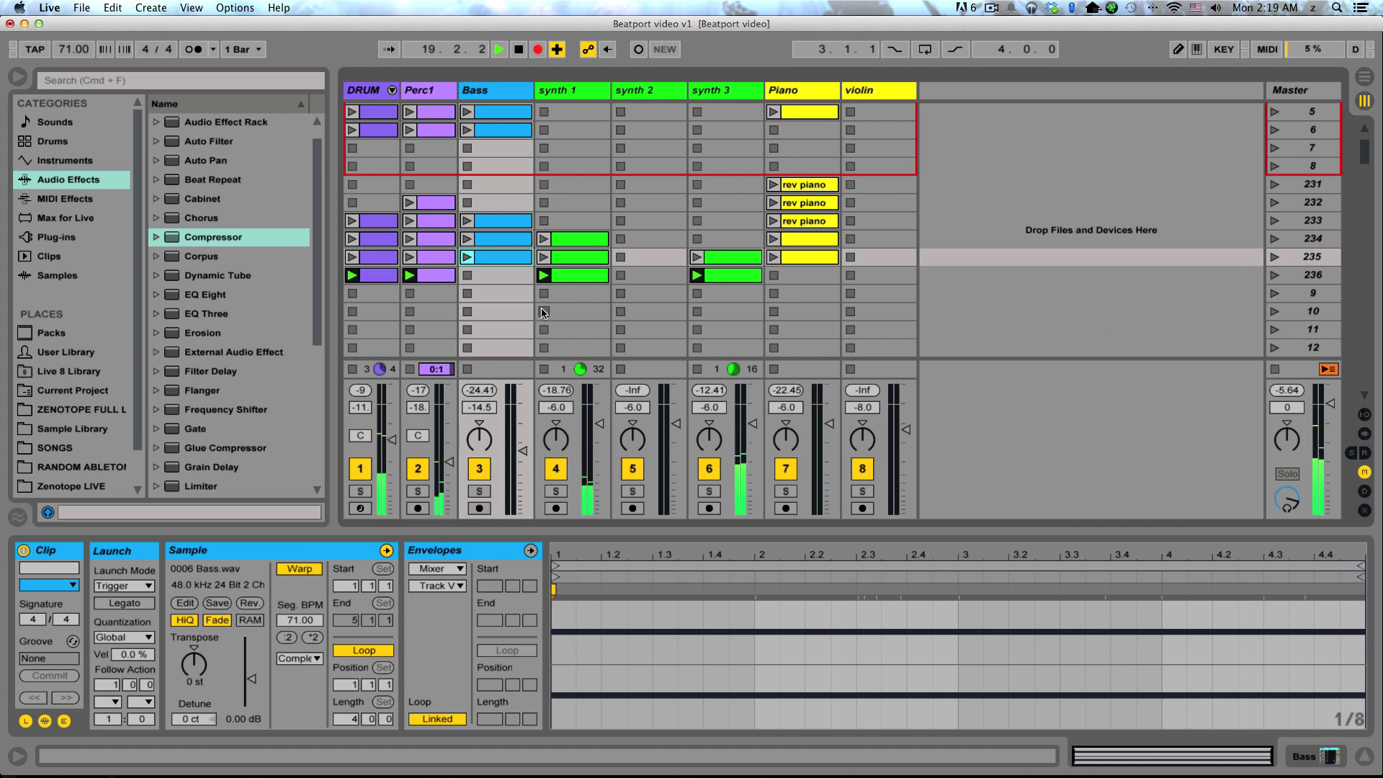
click(410, 311)
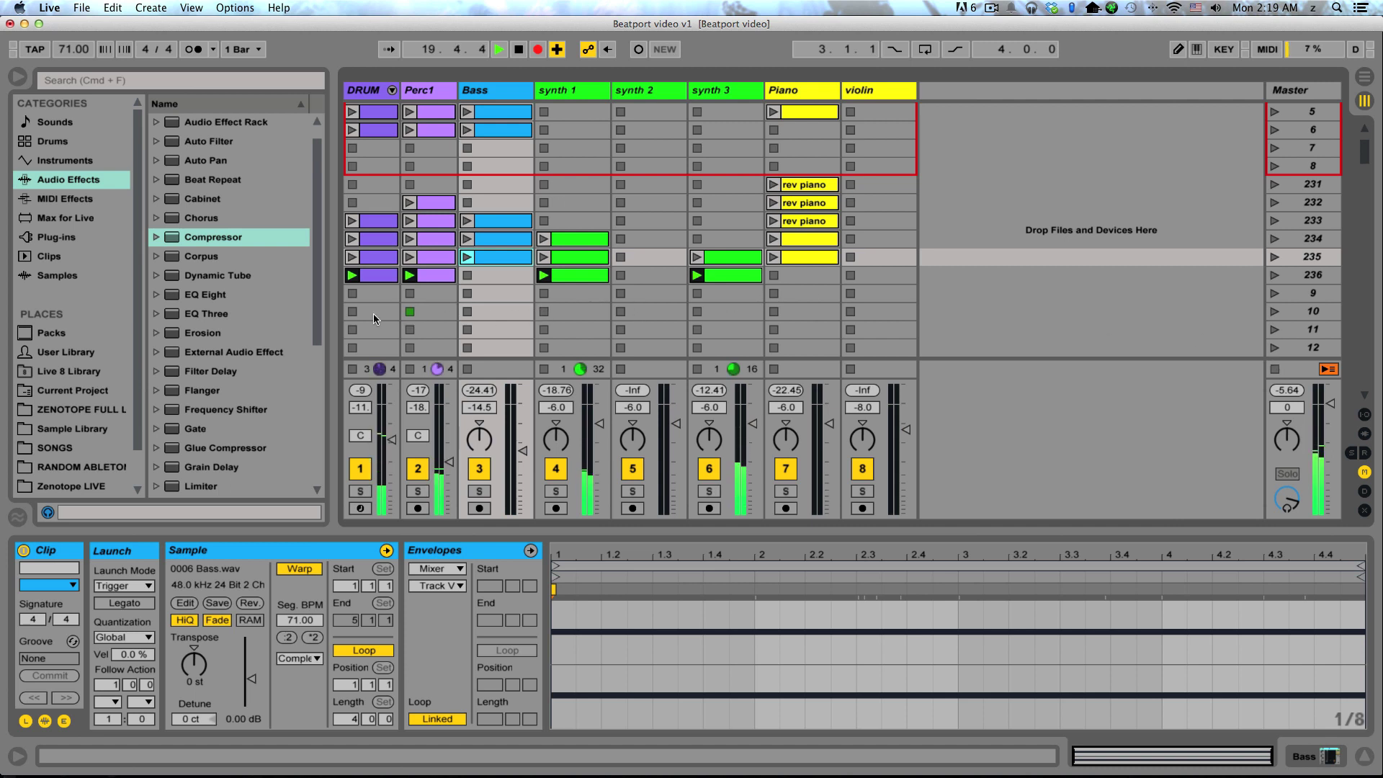
click(353, 312)
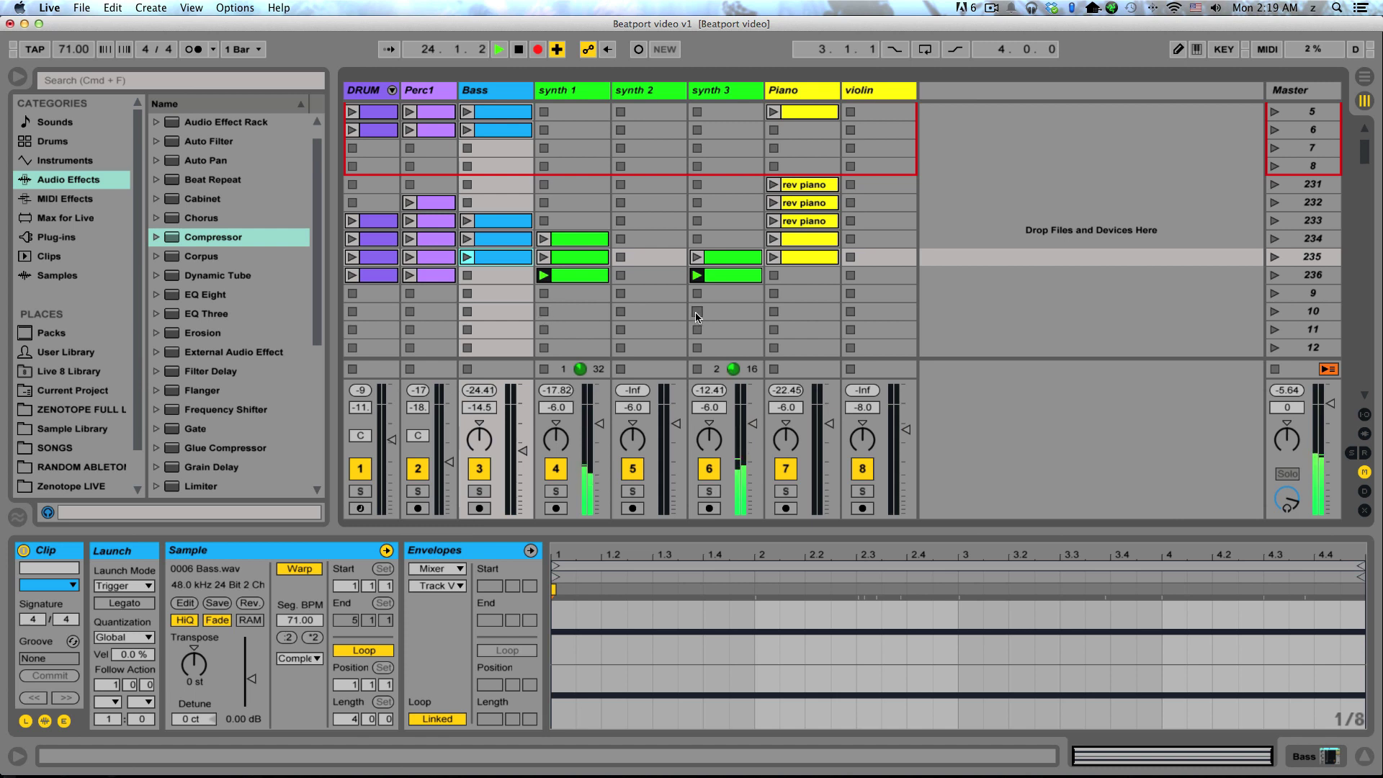
click(697, 313)
click(544, 311)
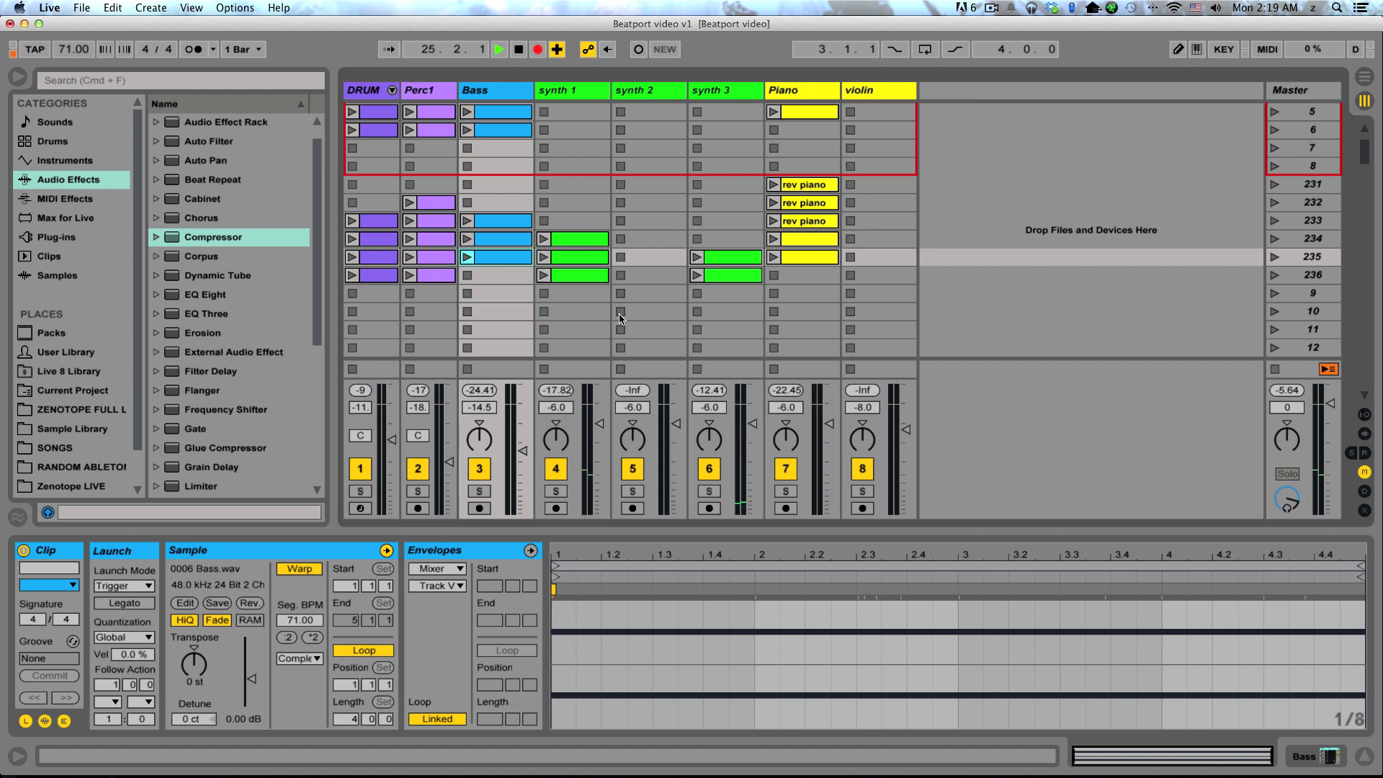
key(space)
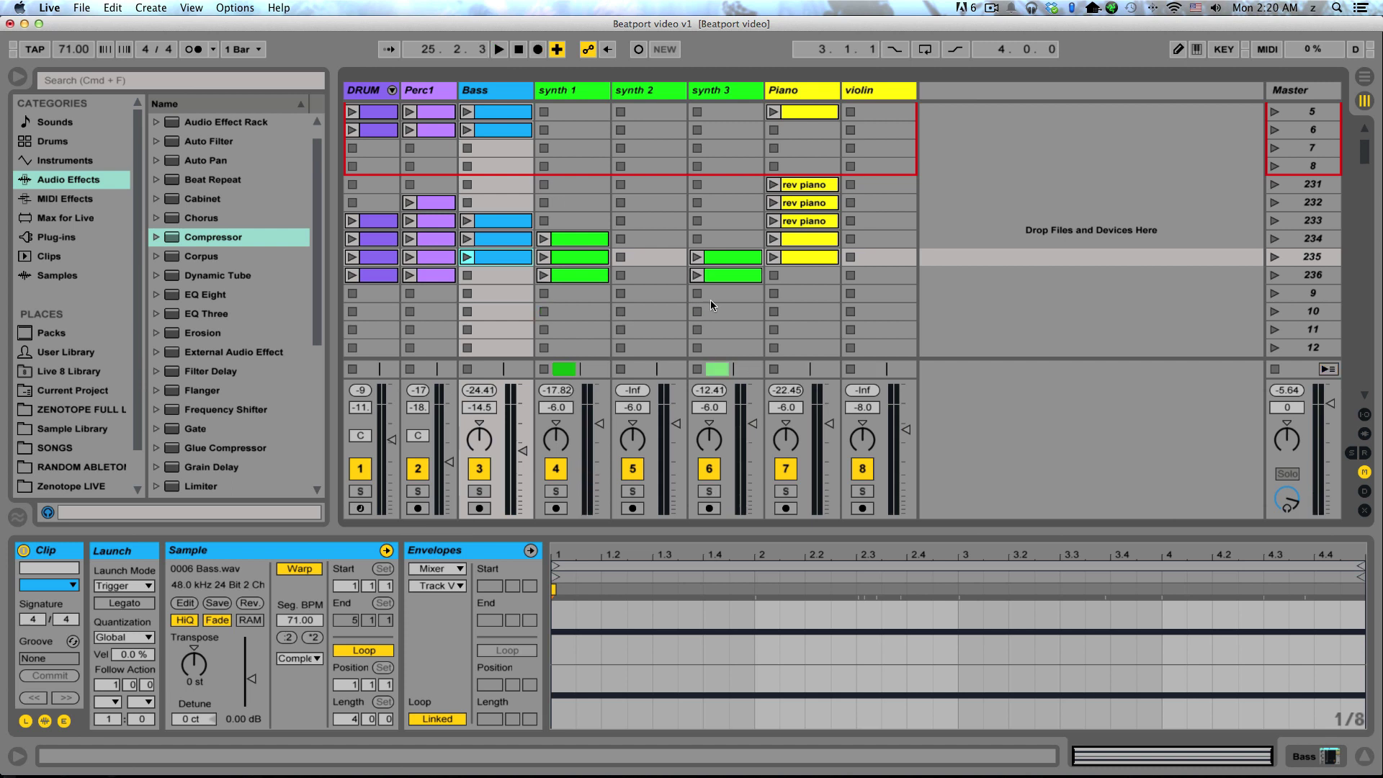
Step: Review the recorded arrangement running to about bar 25, then return to the Session grid
scroll(1161, 227, up, 3)
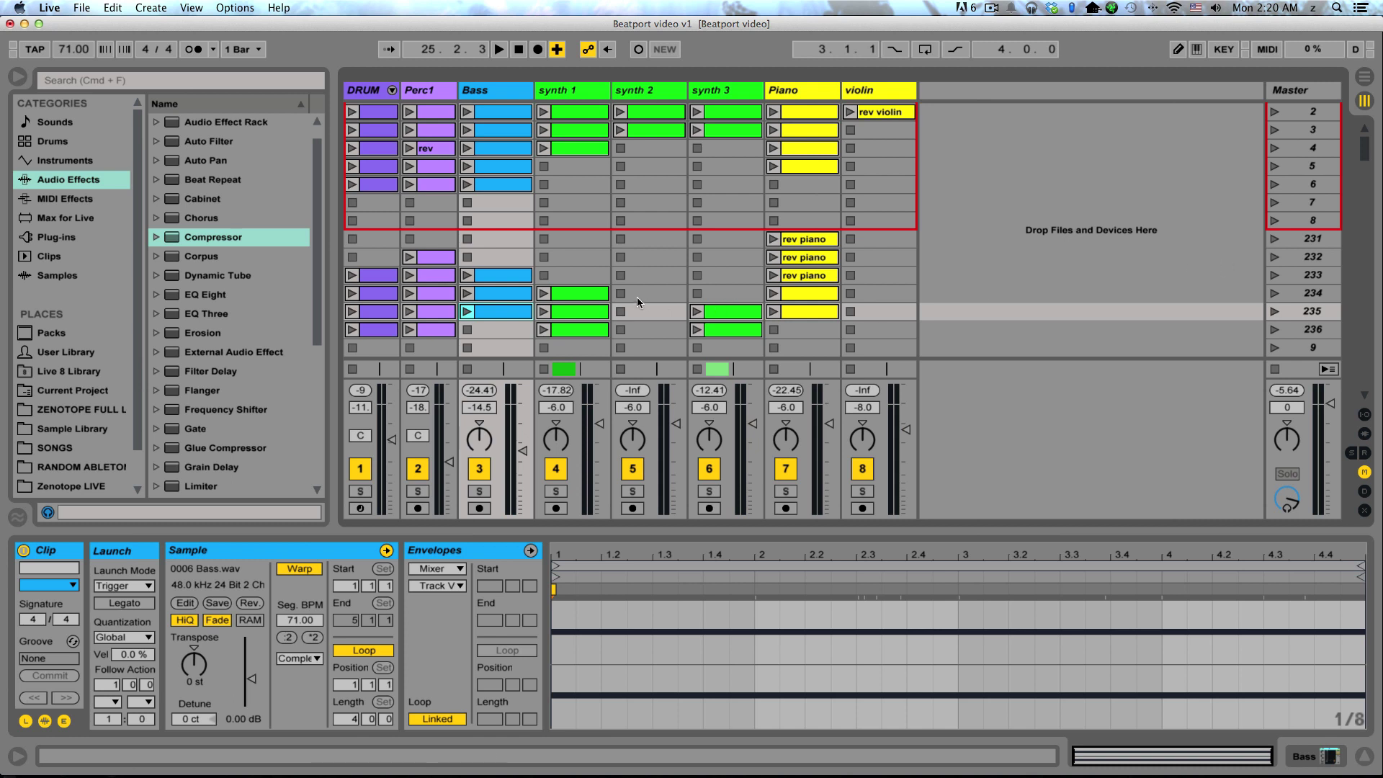
key(Tab)
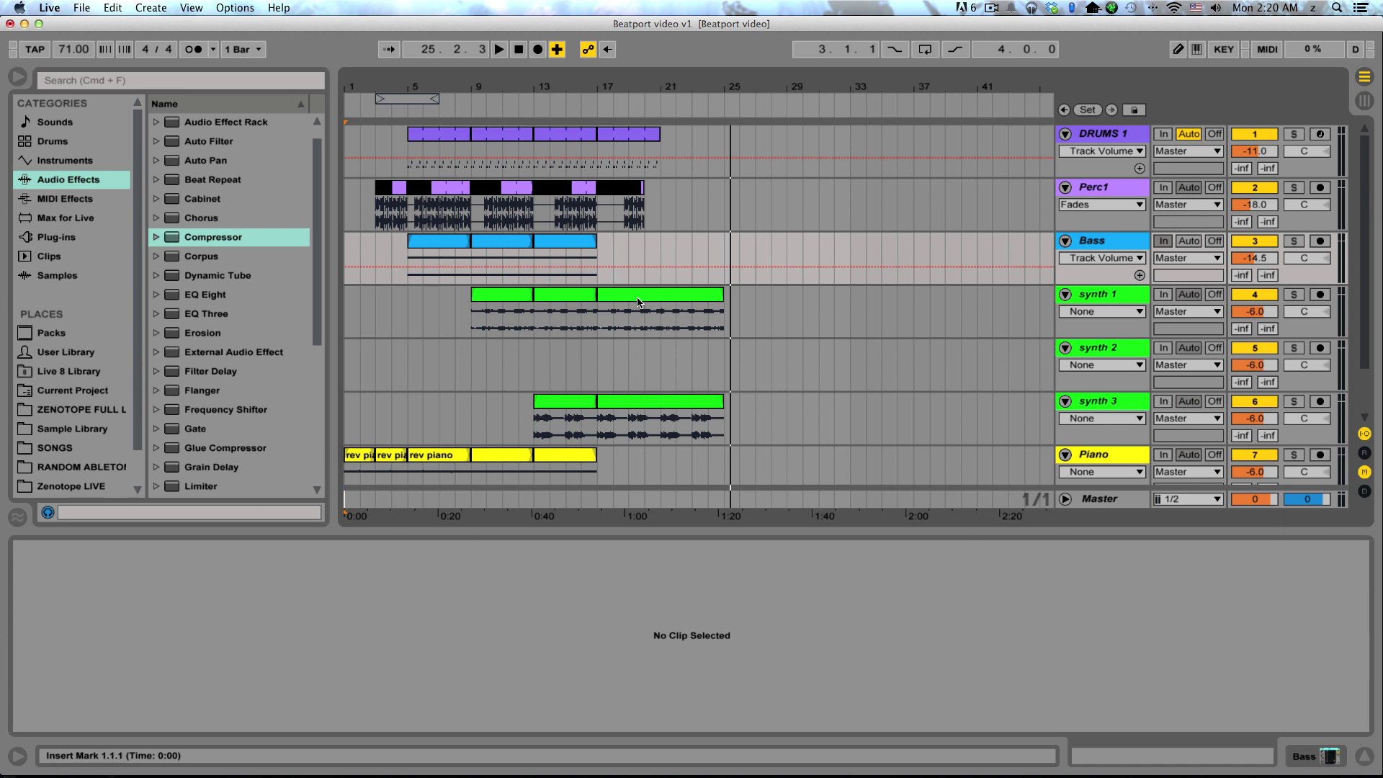
key(Tab)
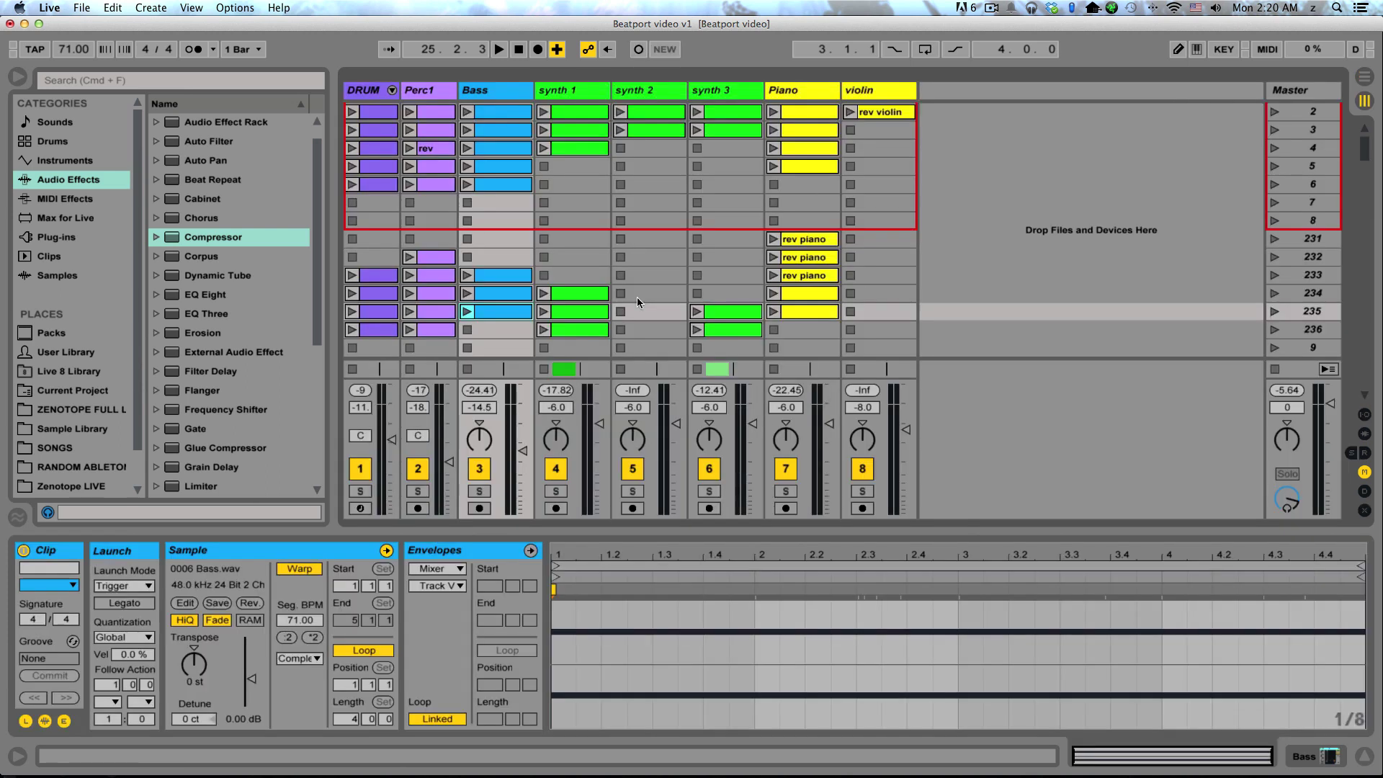
Step: Compare the scene 5 Bass clip with the bar-13 Bass clip, then drag that clip toward bar 16
click(516, 170)
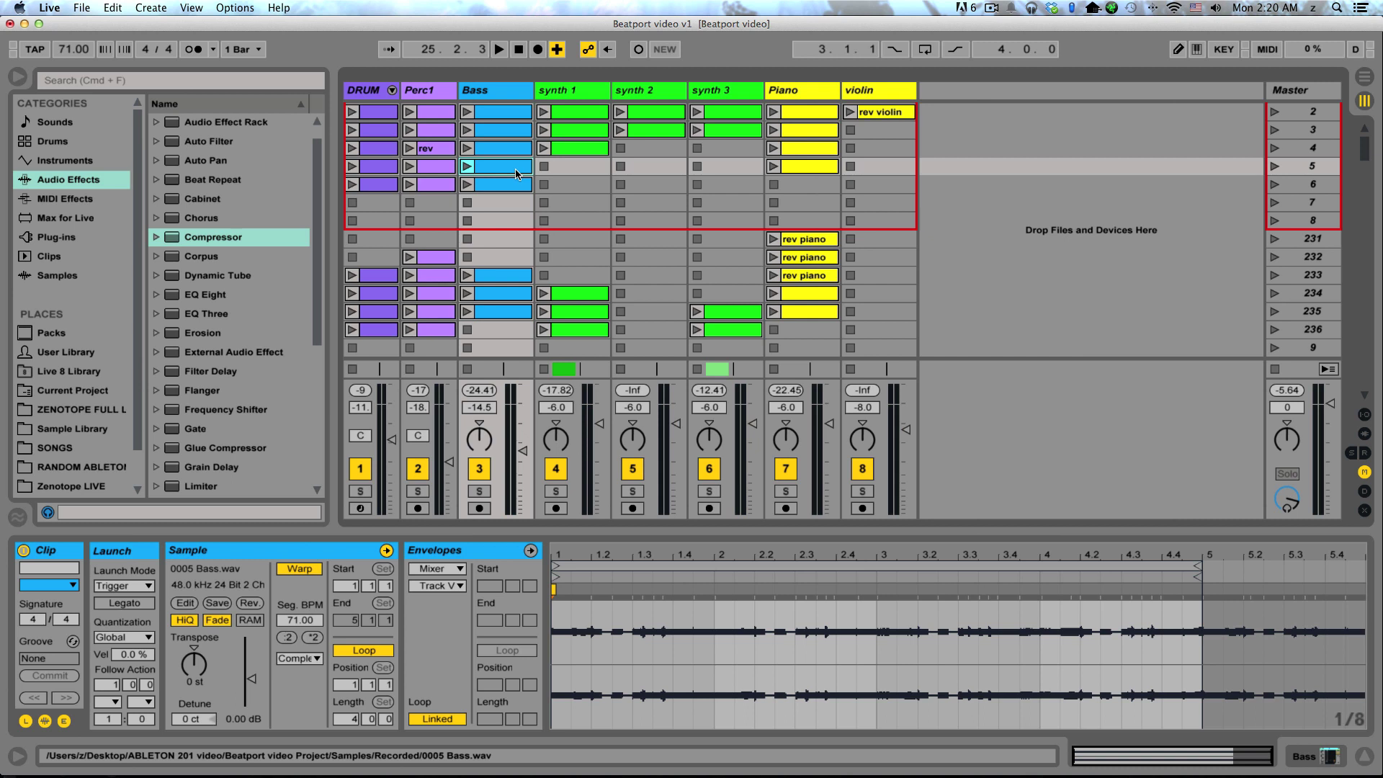
key(Tab)
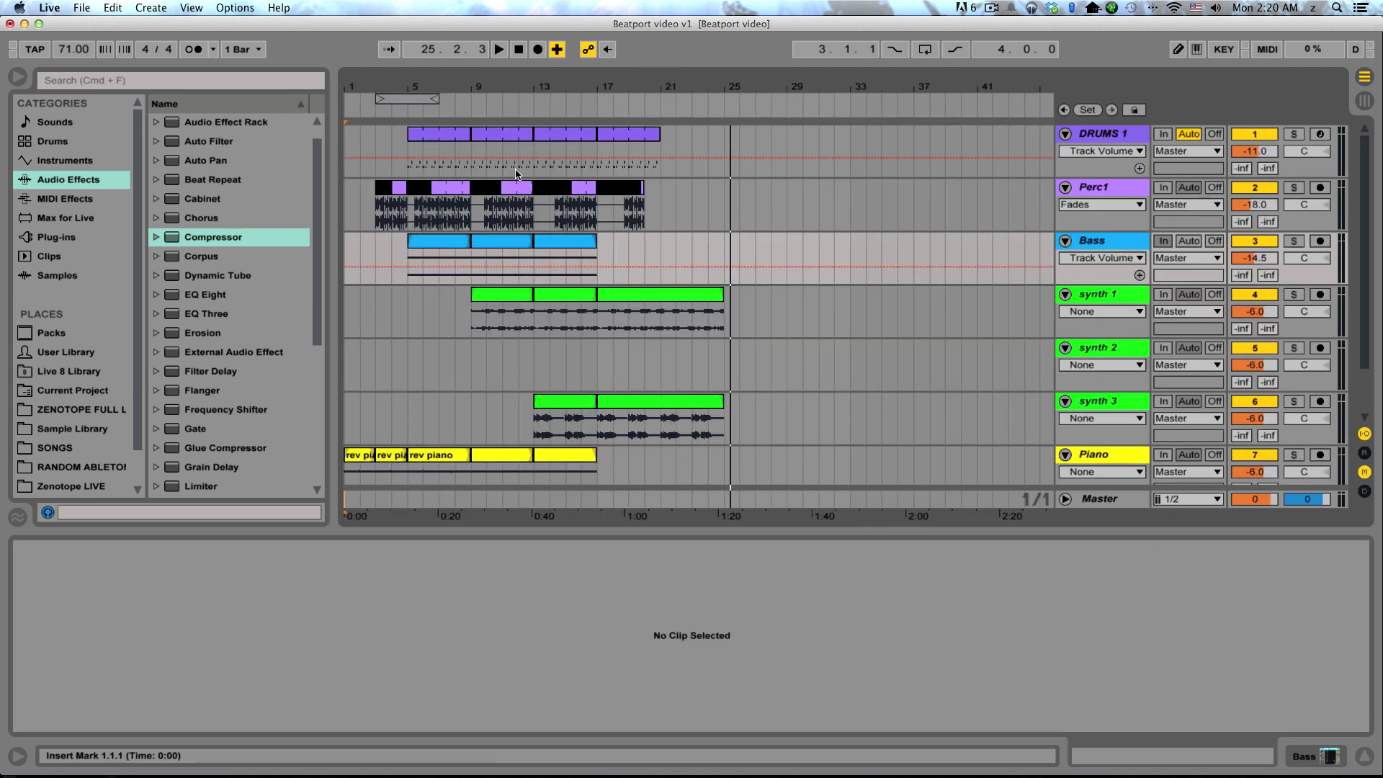
click(551, 249)
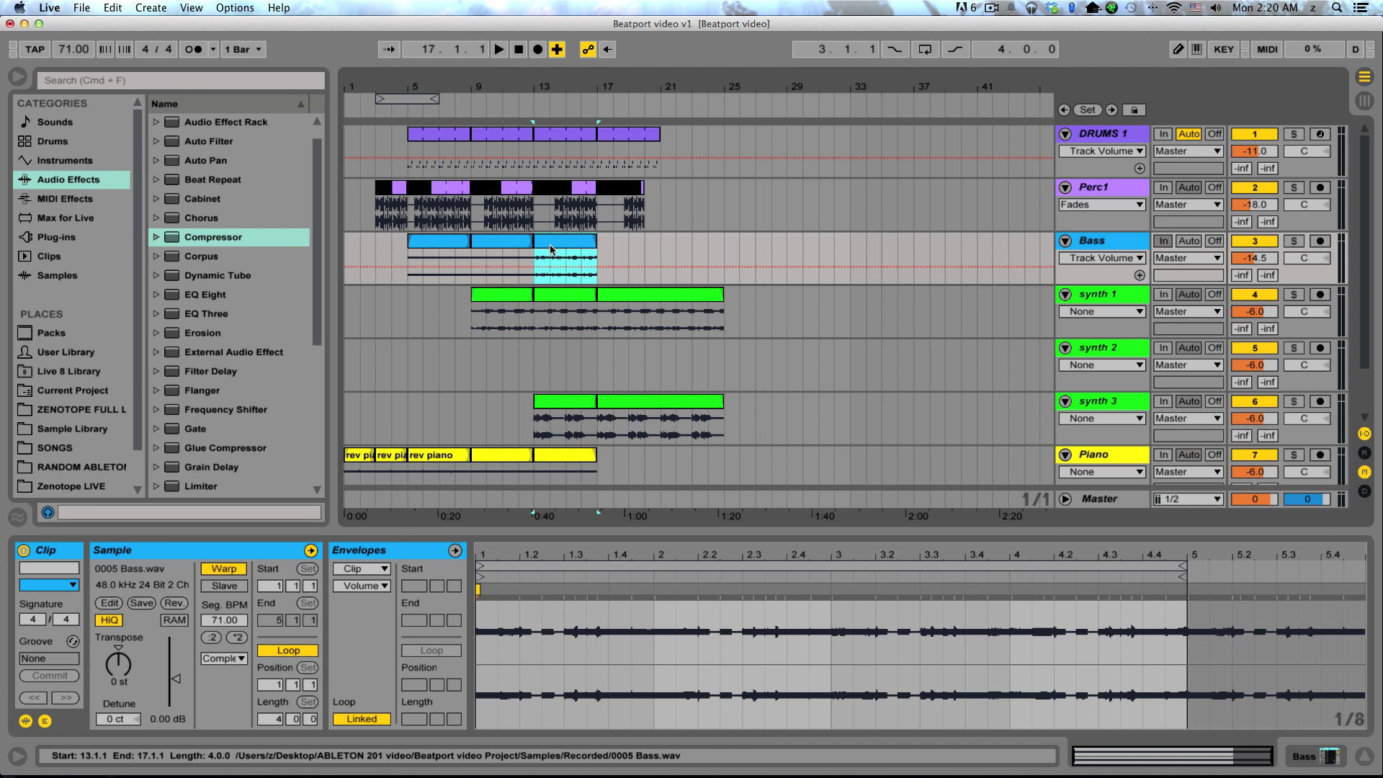
key(Tab)
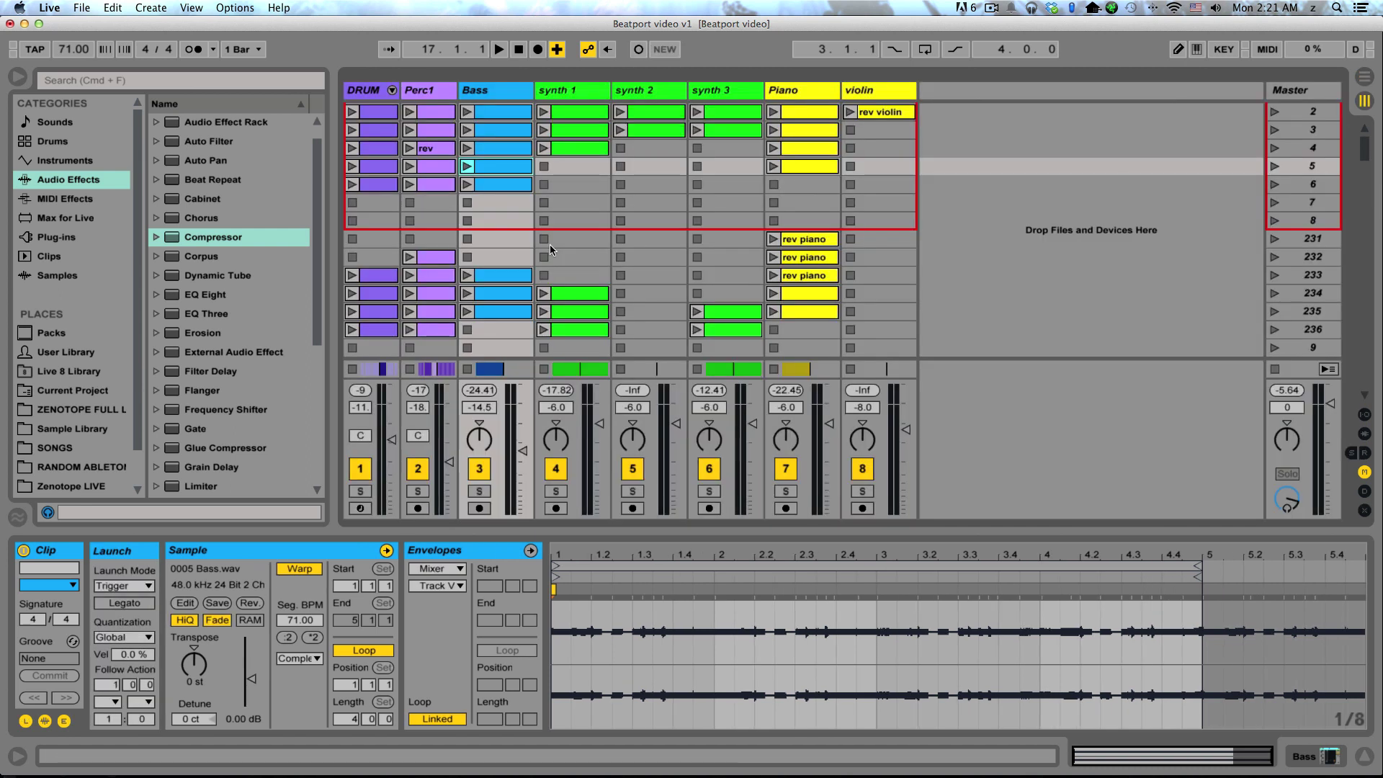
key(Tab)
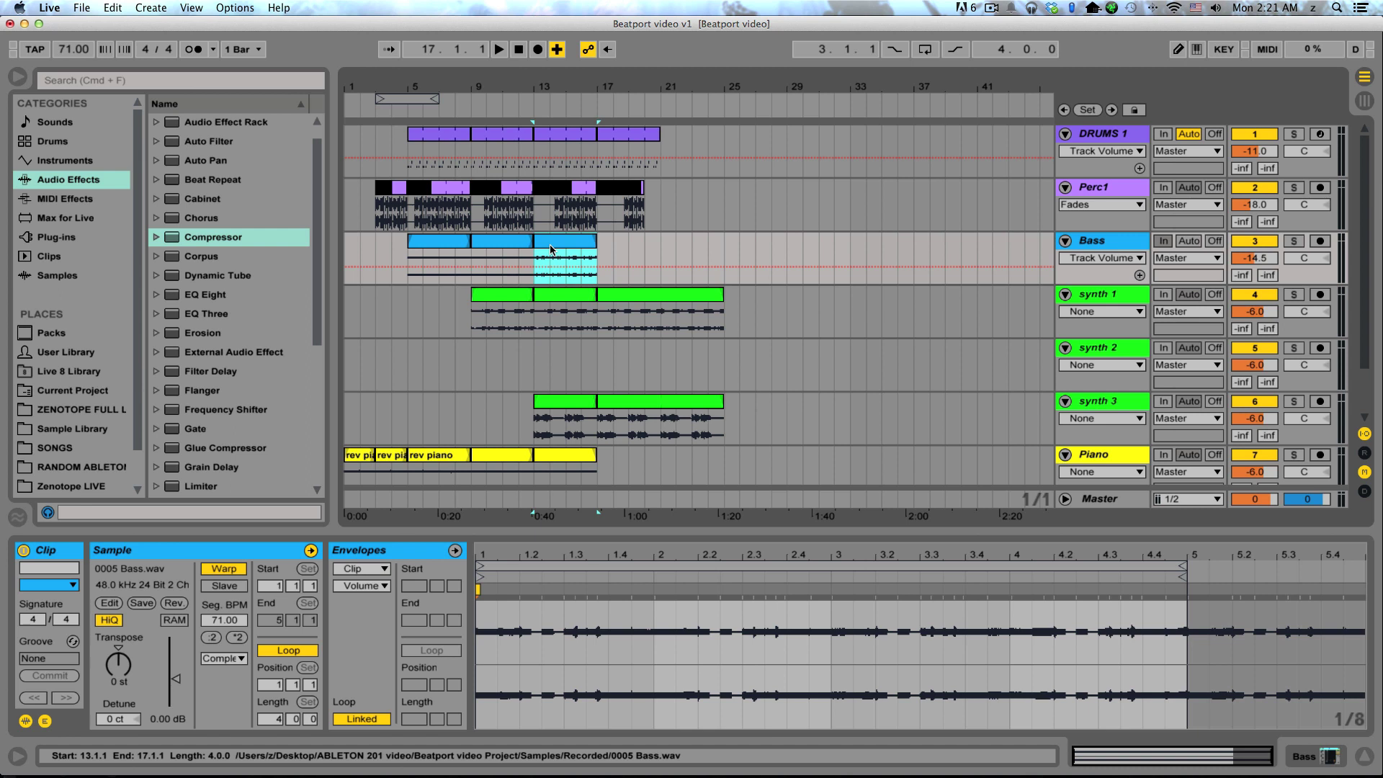
drag(551, 250, 598, 250)
Step: Shorten synth 1's last arrangement clip so it ends at bar 21, then return to Session view
click(637, 189)
click(641, 190)
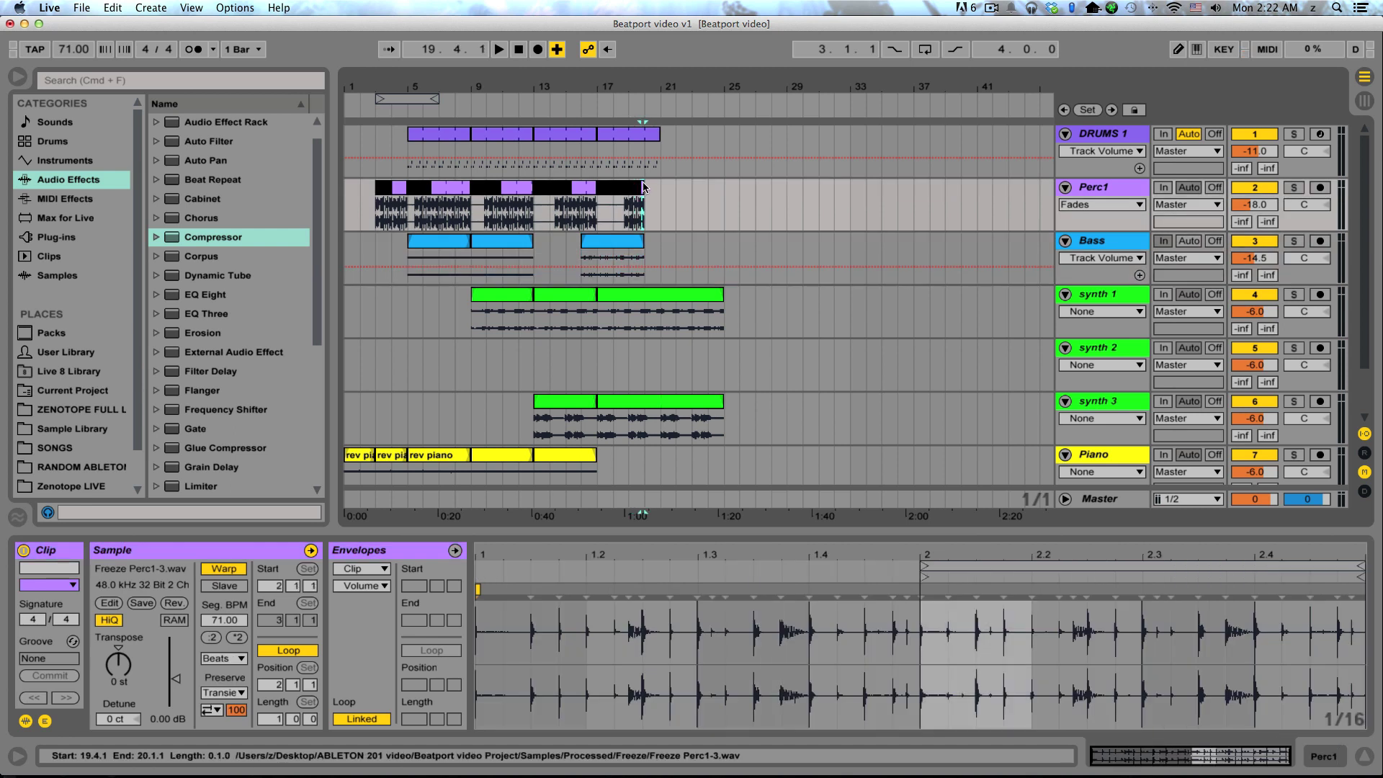
click(652, 143)
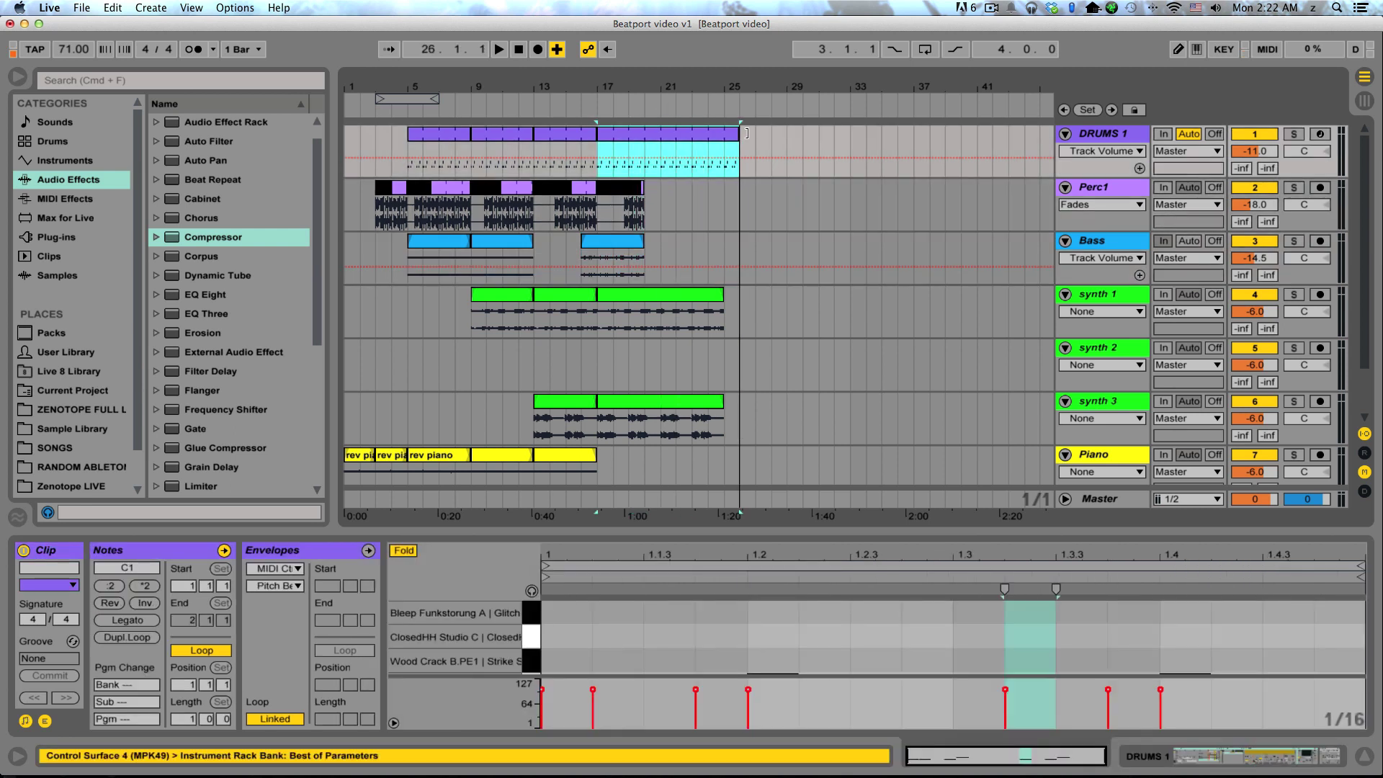
scroll(681, 174, down, 2)
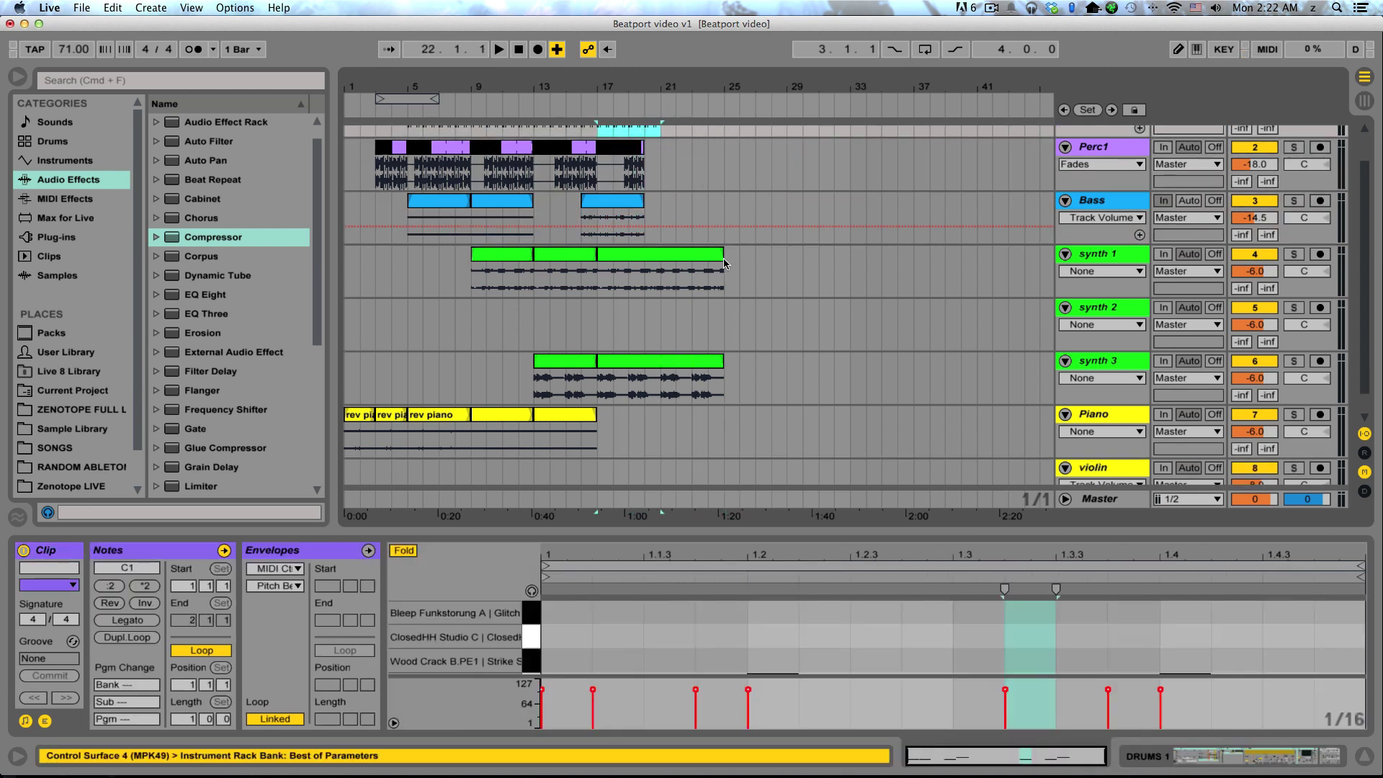
drag(722, 258, 650, 263)
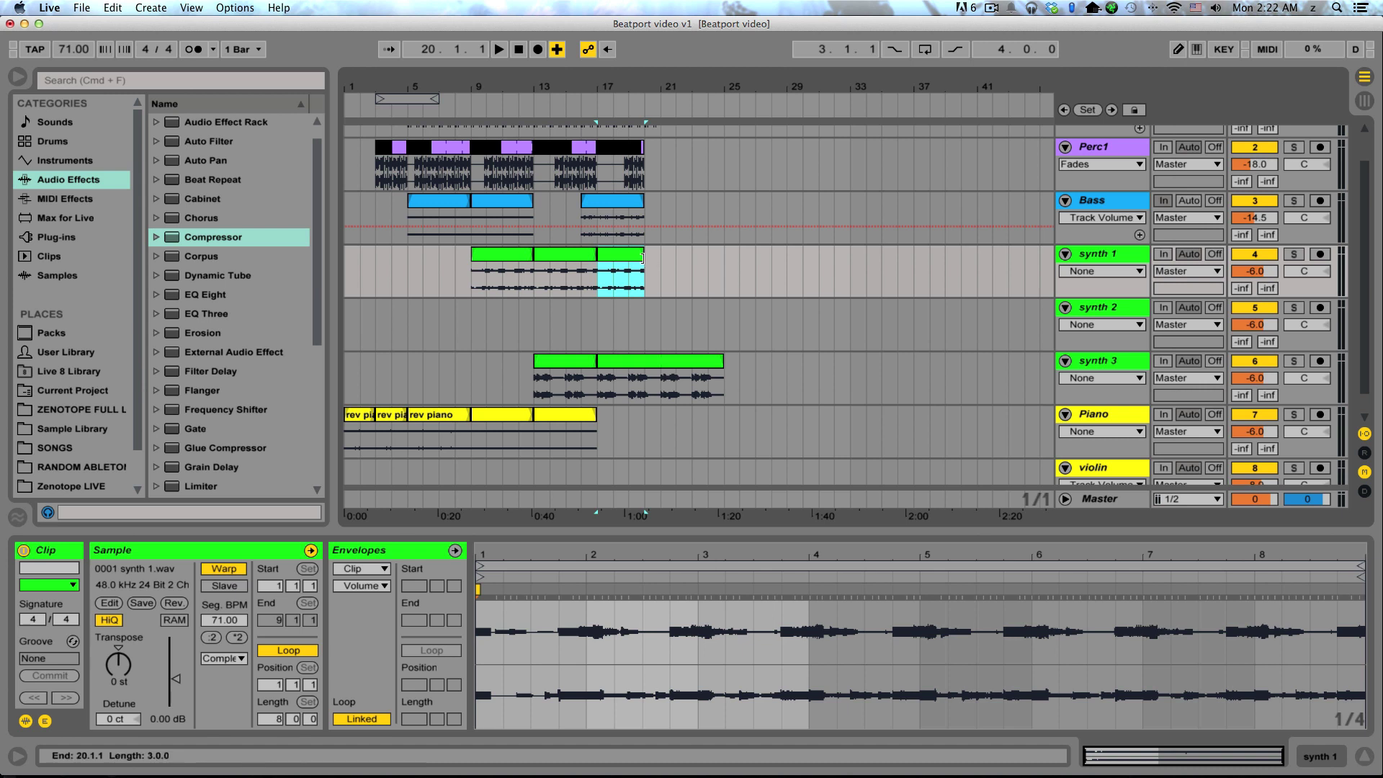
drag(647, 257, 660, 259)
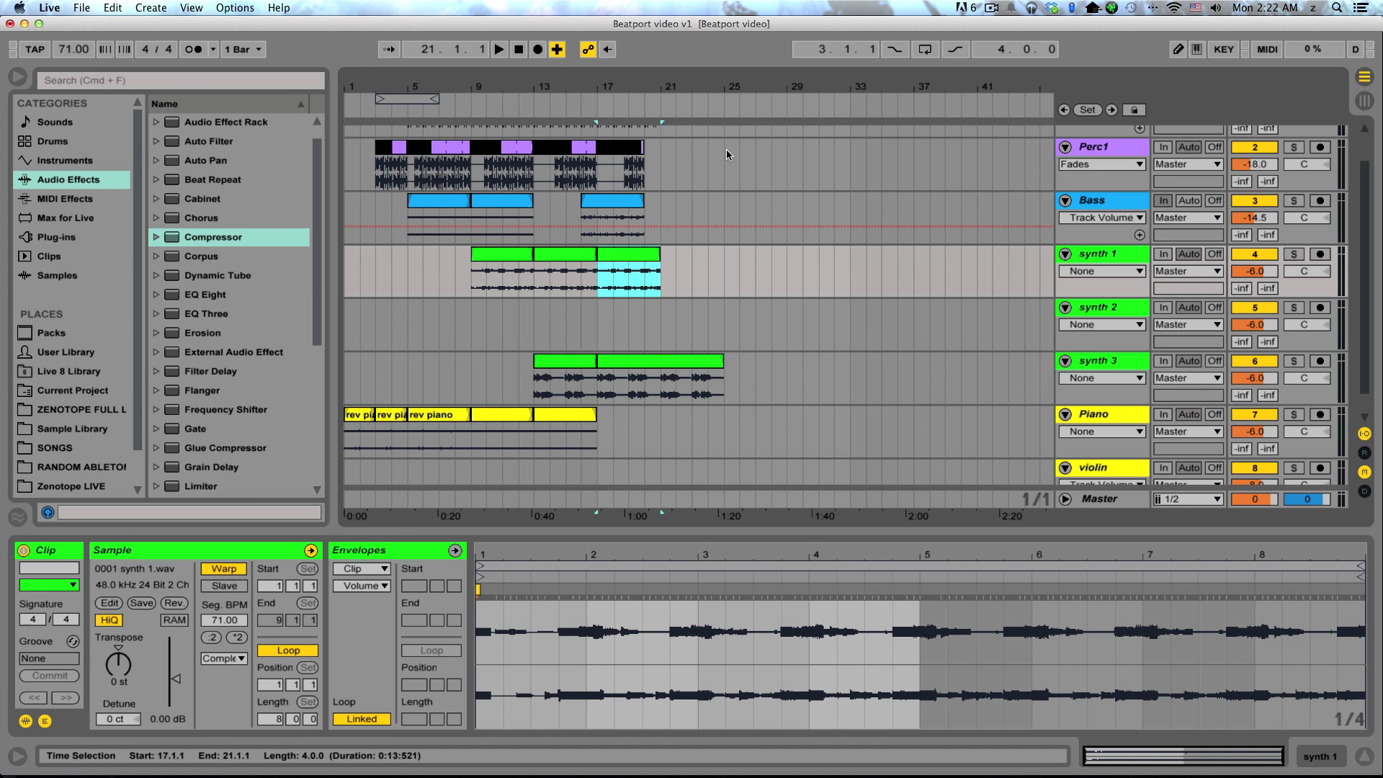
key(Tab)
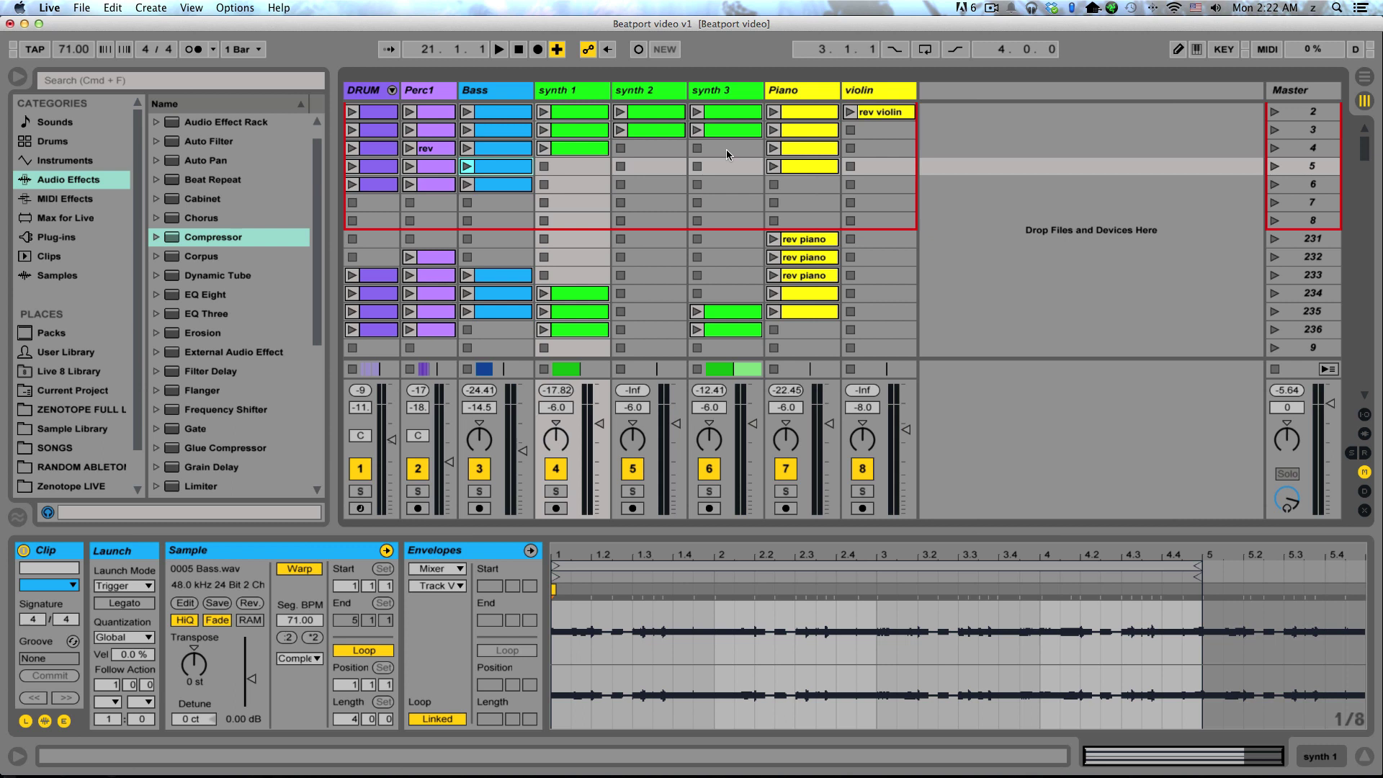
scroll(726, 149, up, 1)
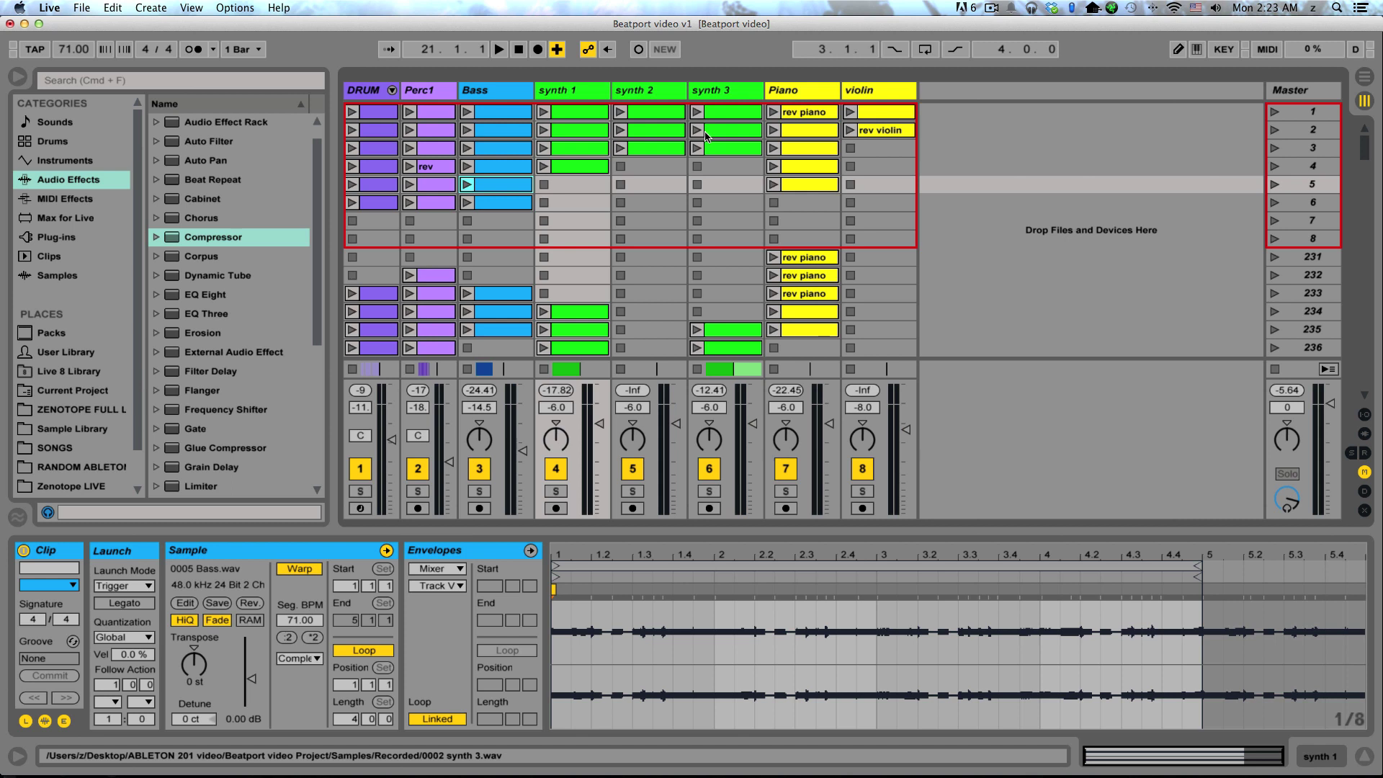
click(1308, 261)
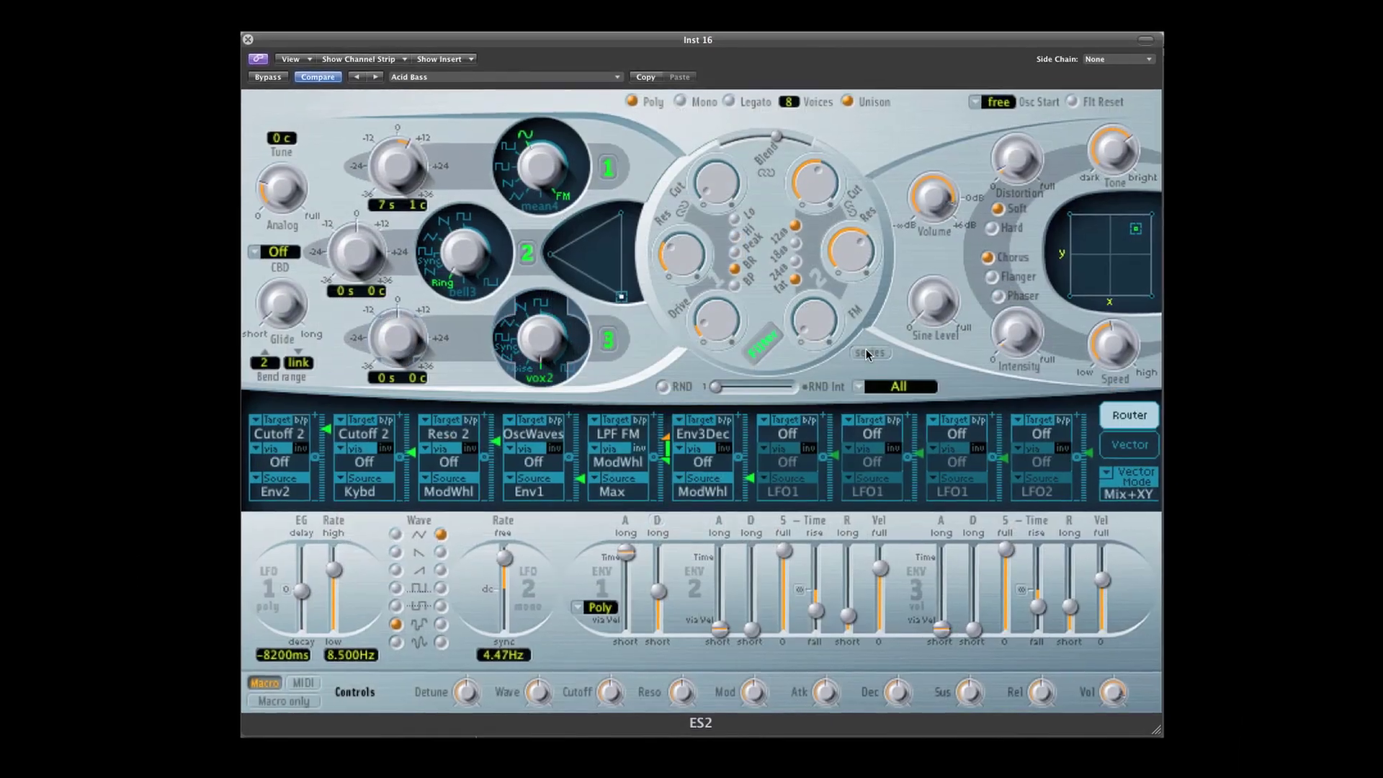
Step: Toggle the ES2 filter routing with the Series/Parallel button
click(869, 353)
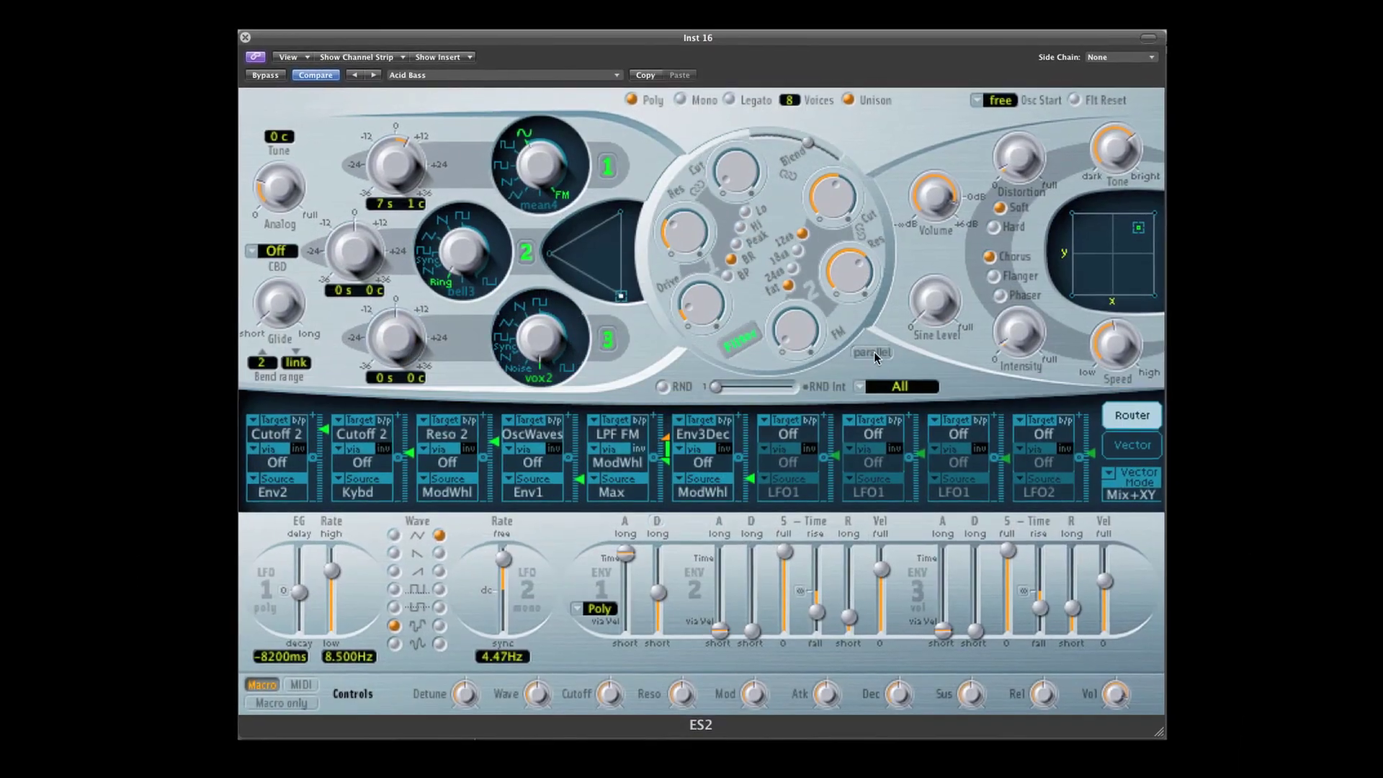